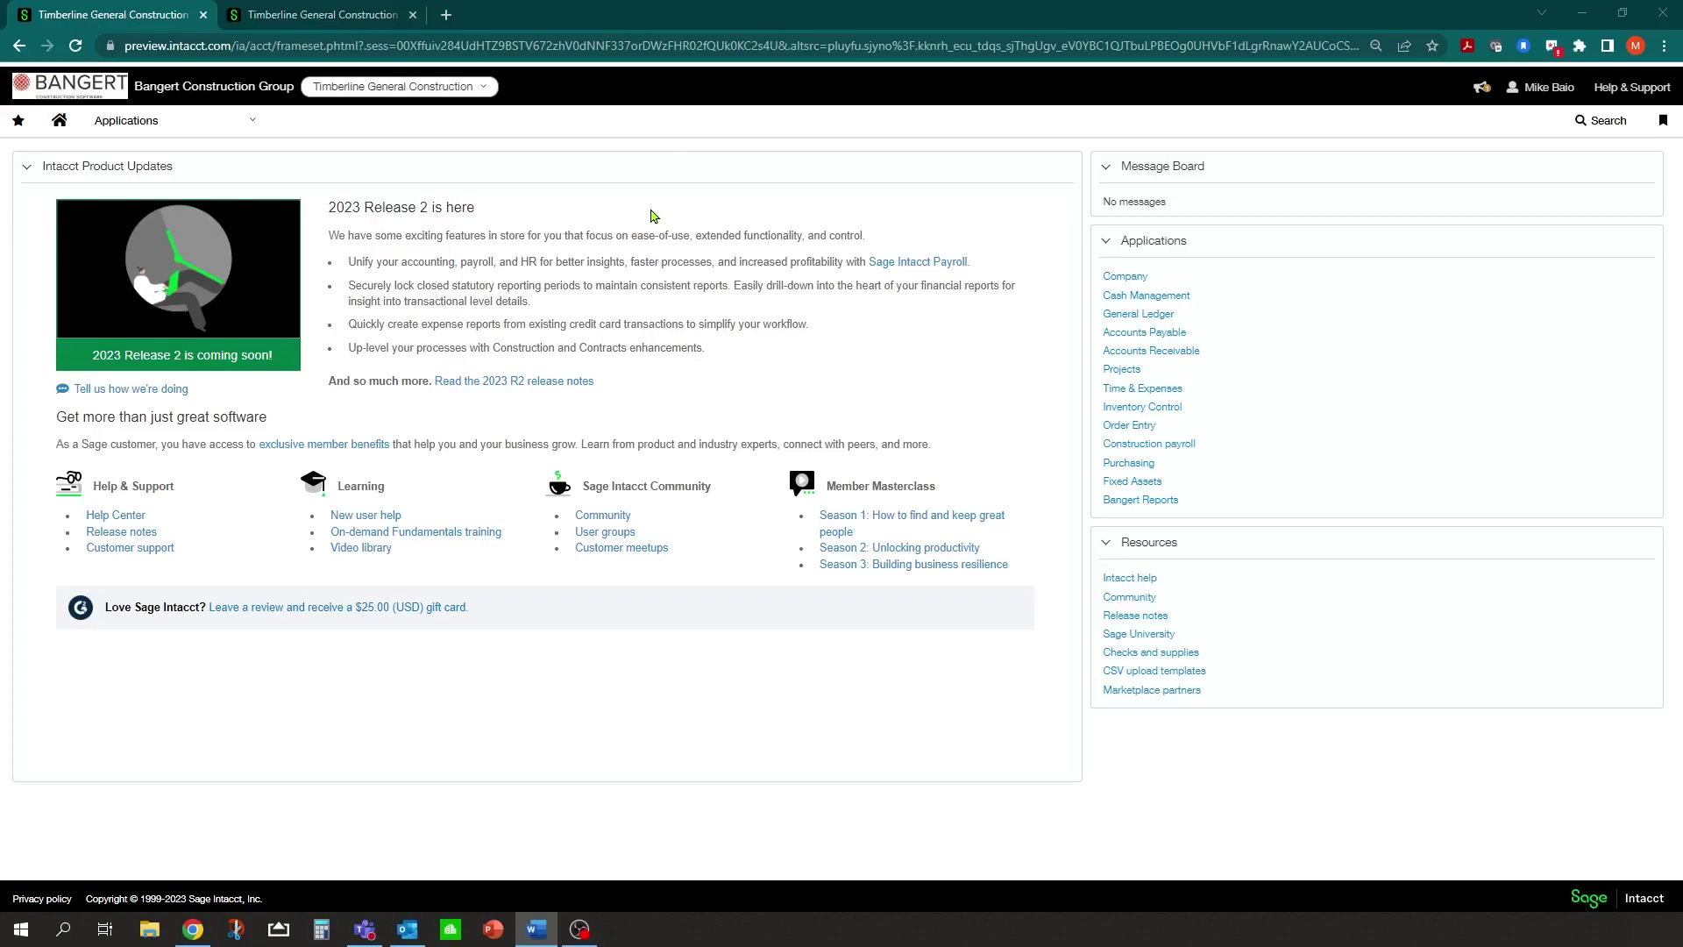
# Go to the Accounts Payable bills list and pay Buffalo Welding Co's $87,897.55 bill
pyautogui.click(228, 132)
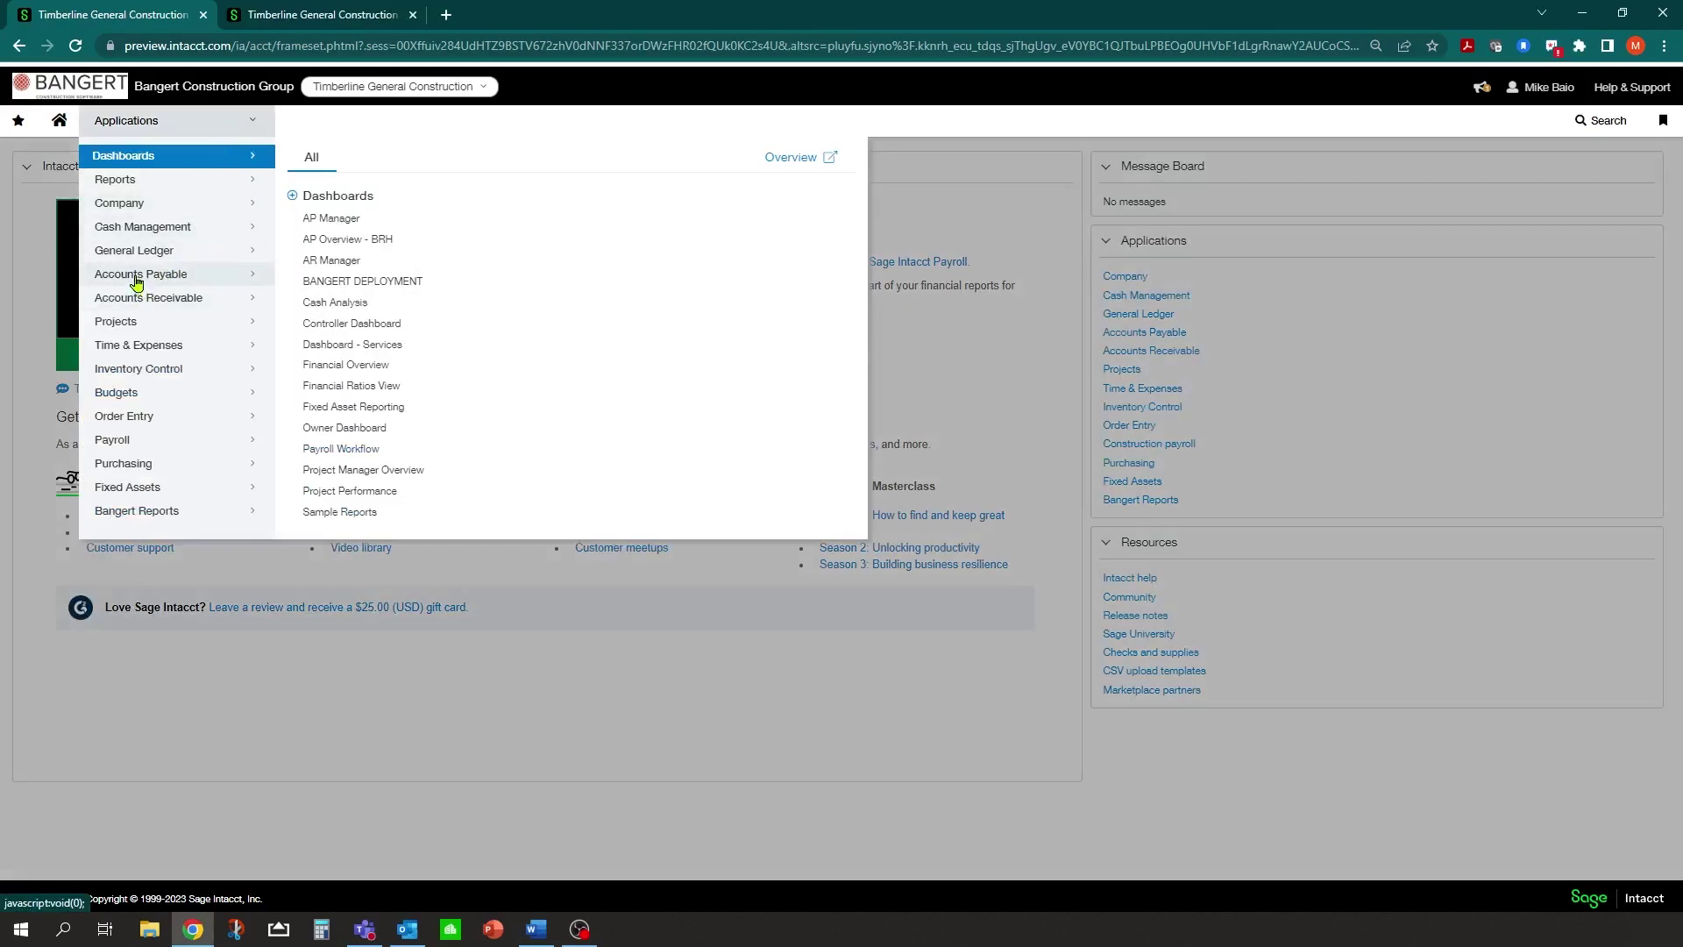
pyautogui.click(138, 282)
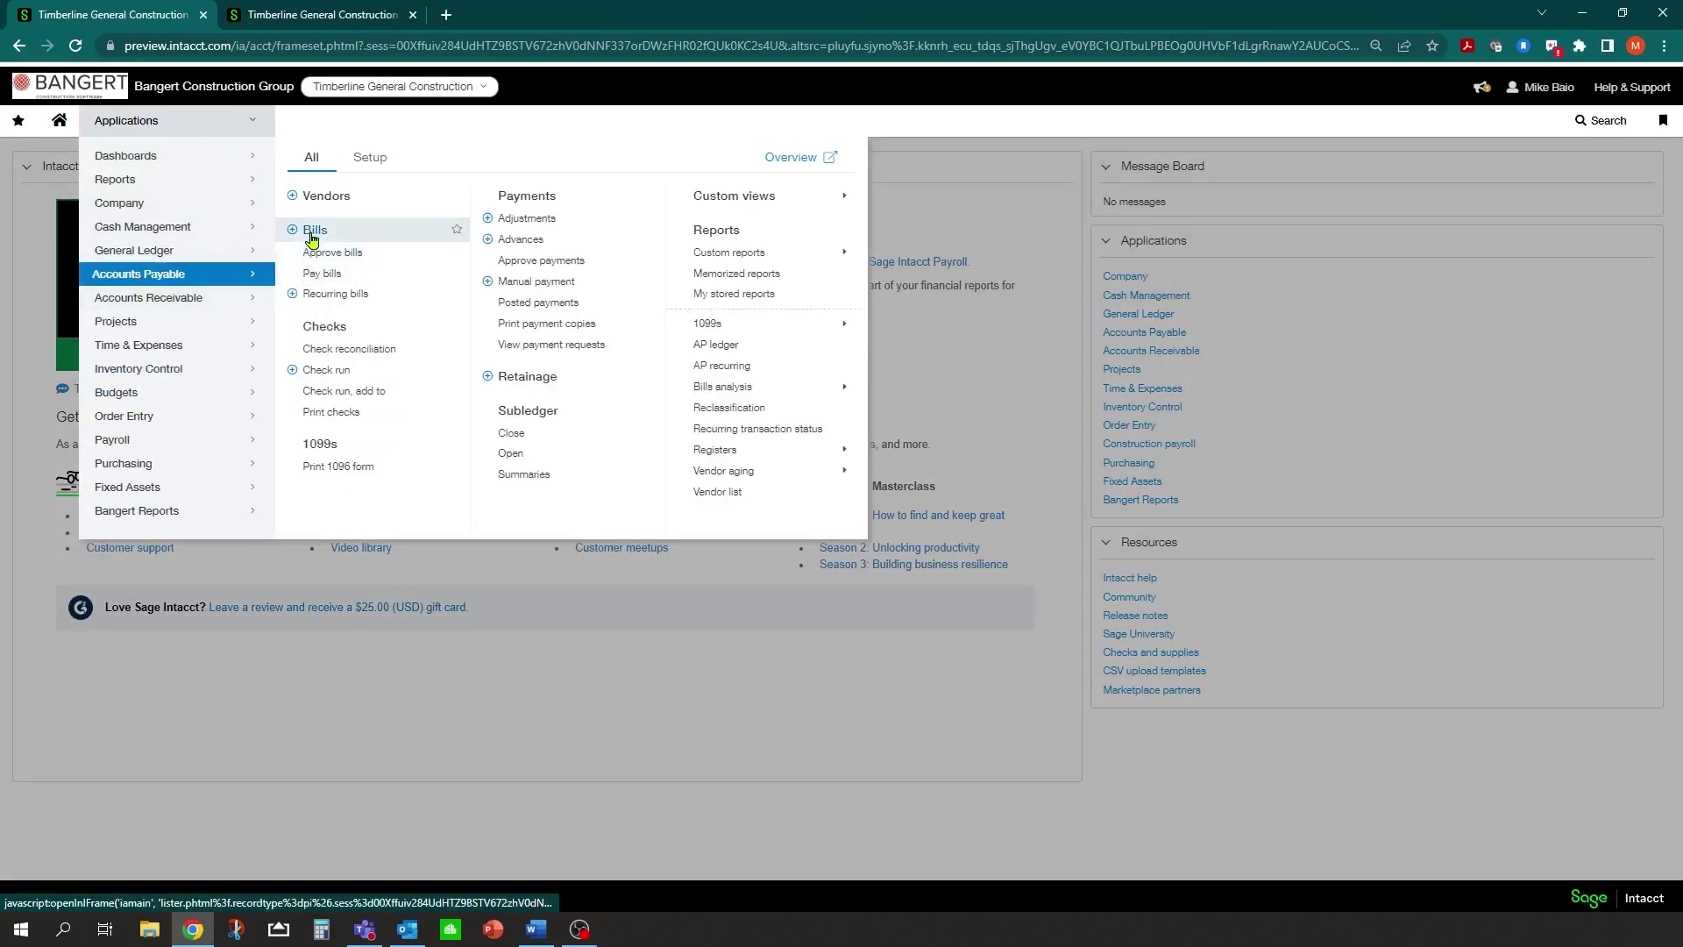
pyautogui.click(316, 232)
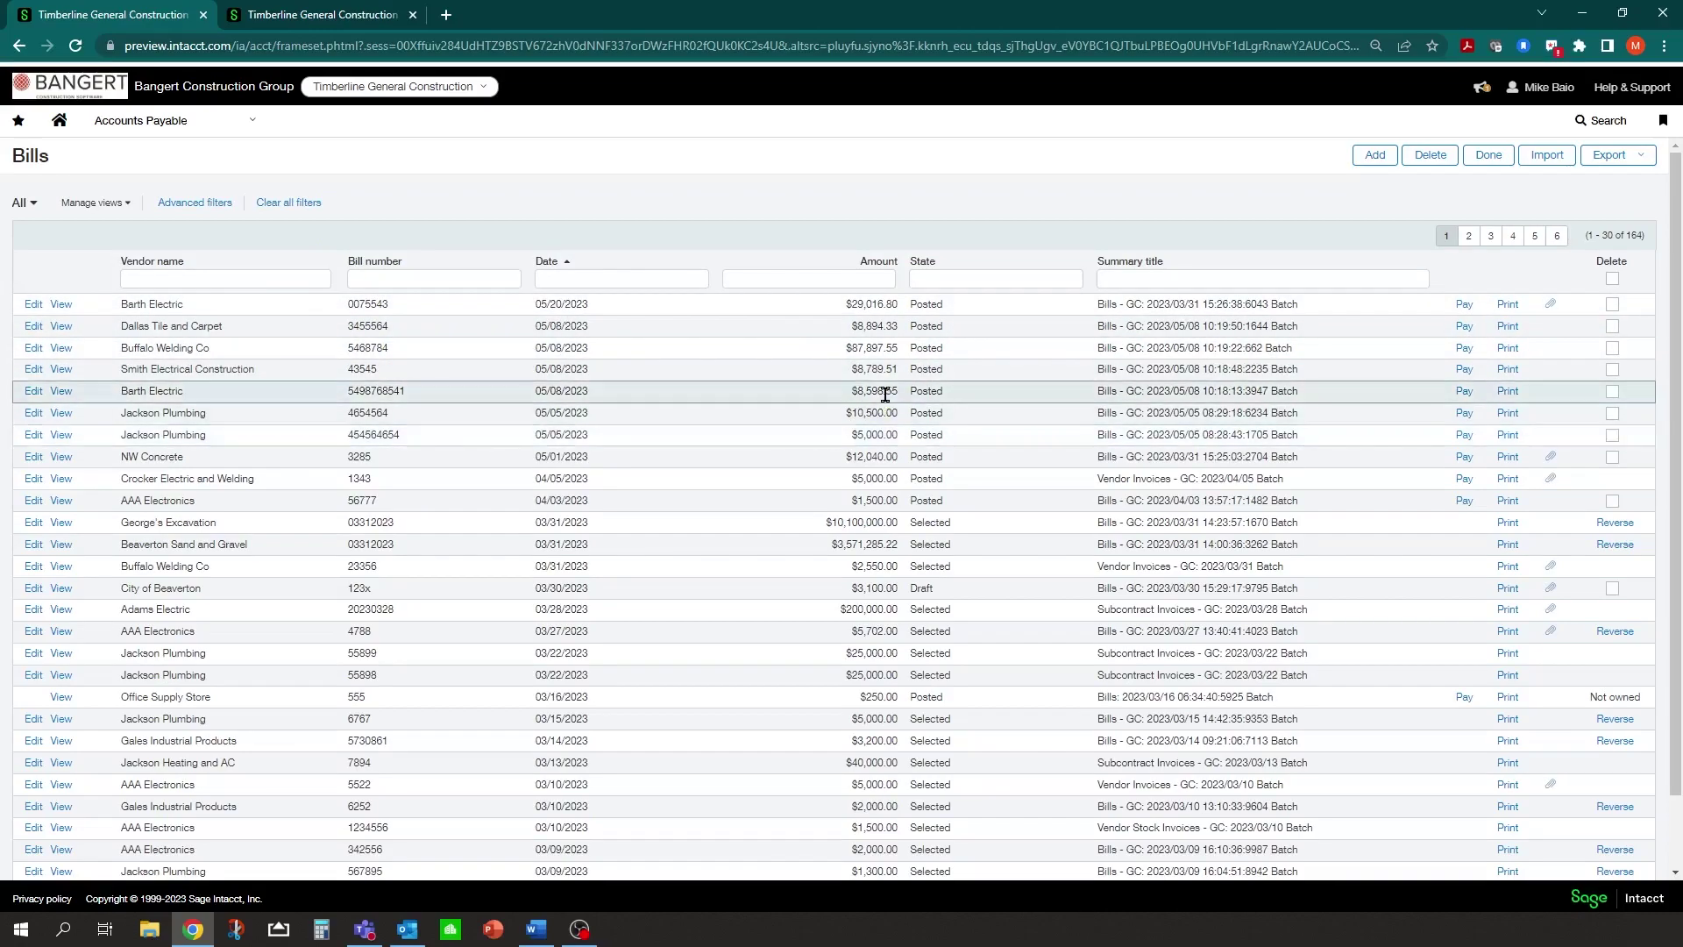
pyautogui.scroll(-1, 887, 394)
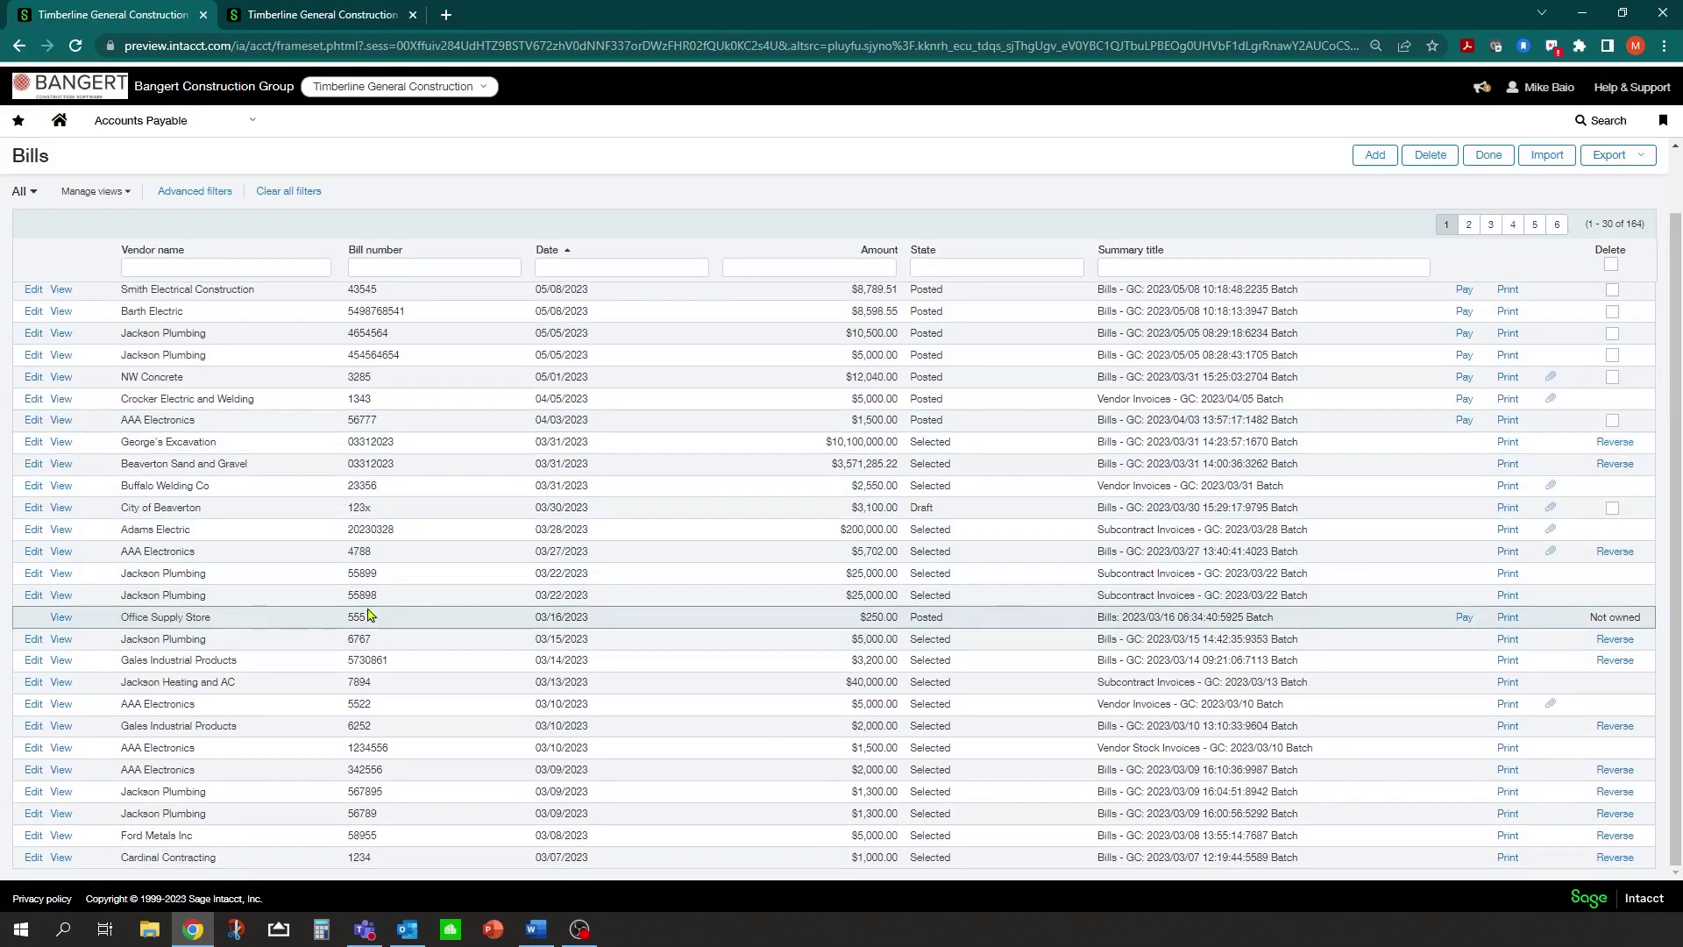
pyautogui.click(1462, 619)
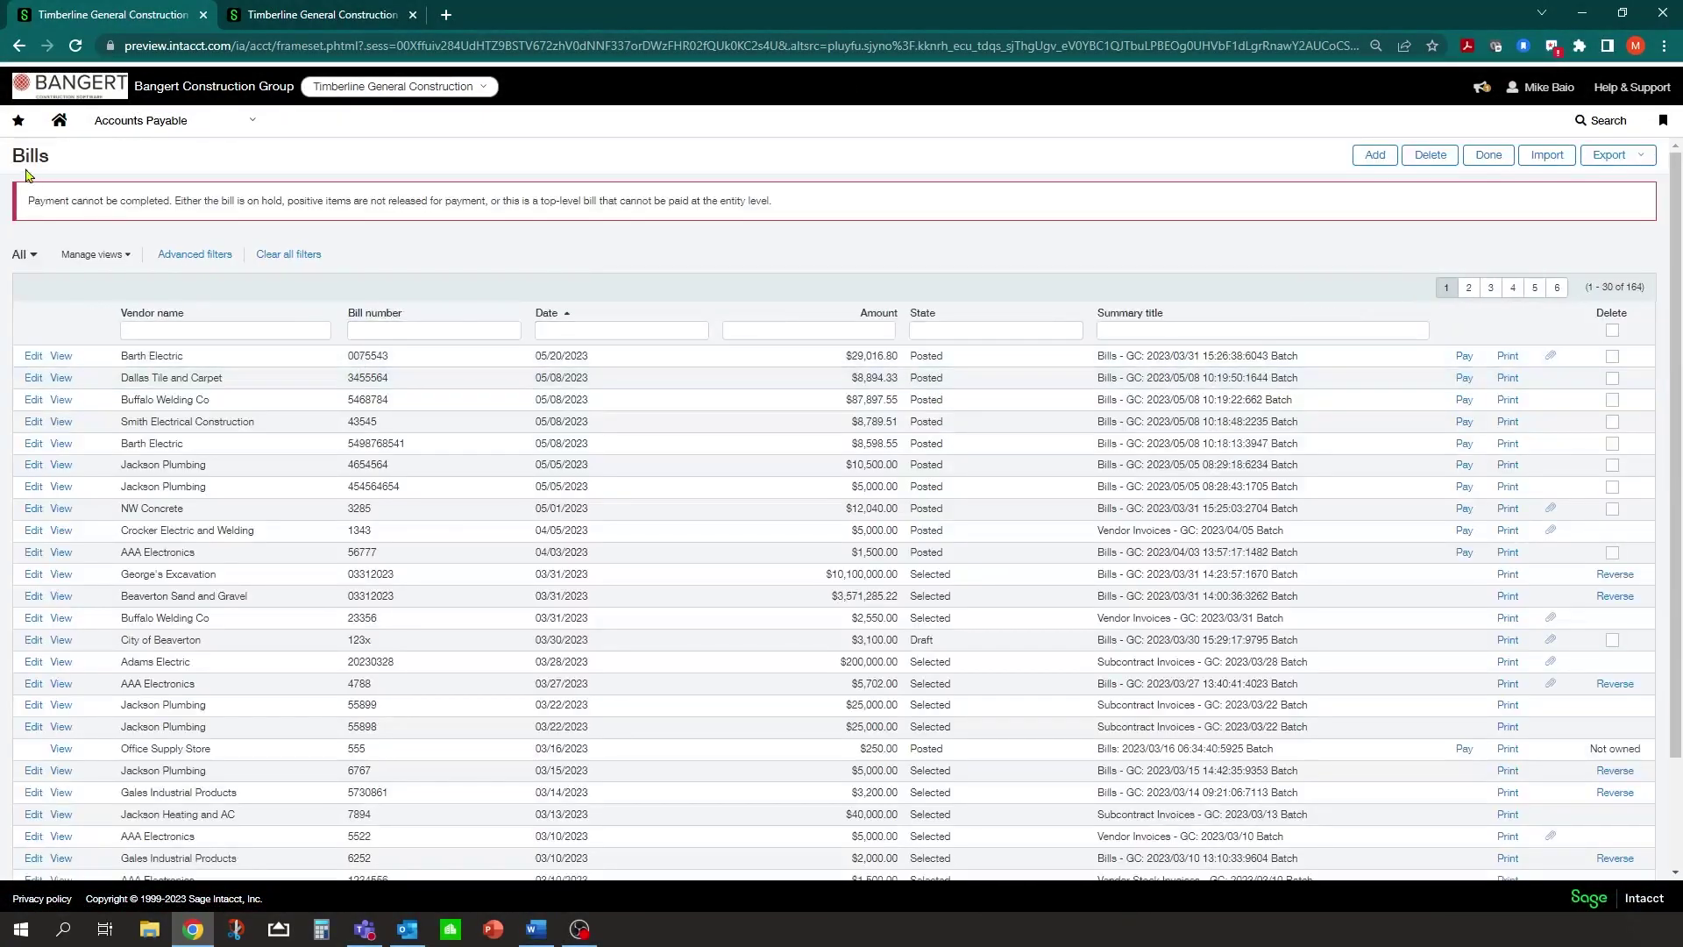
pyautogui.click(19, 49)
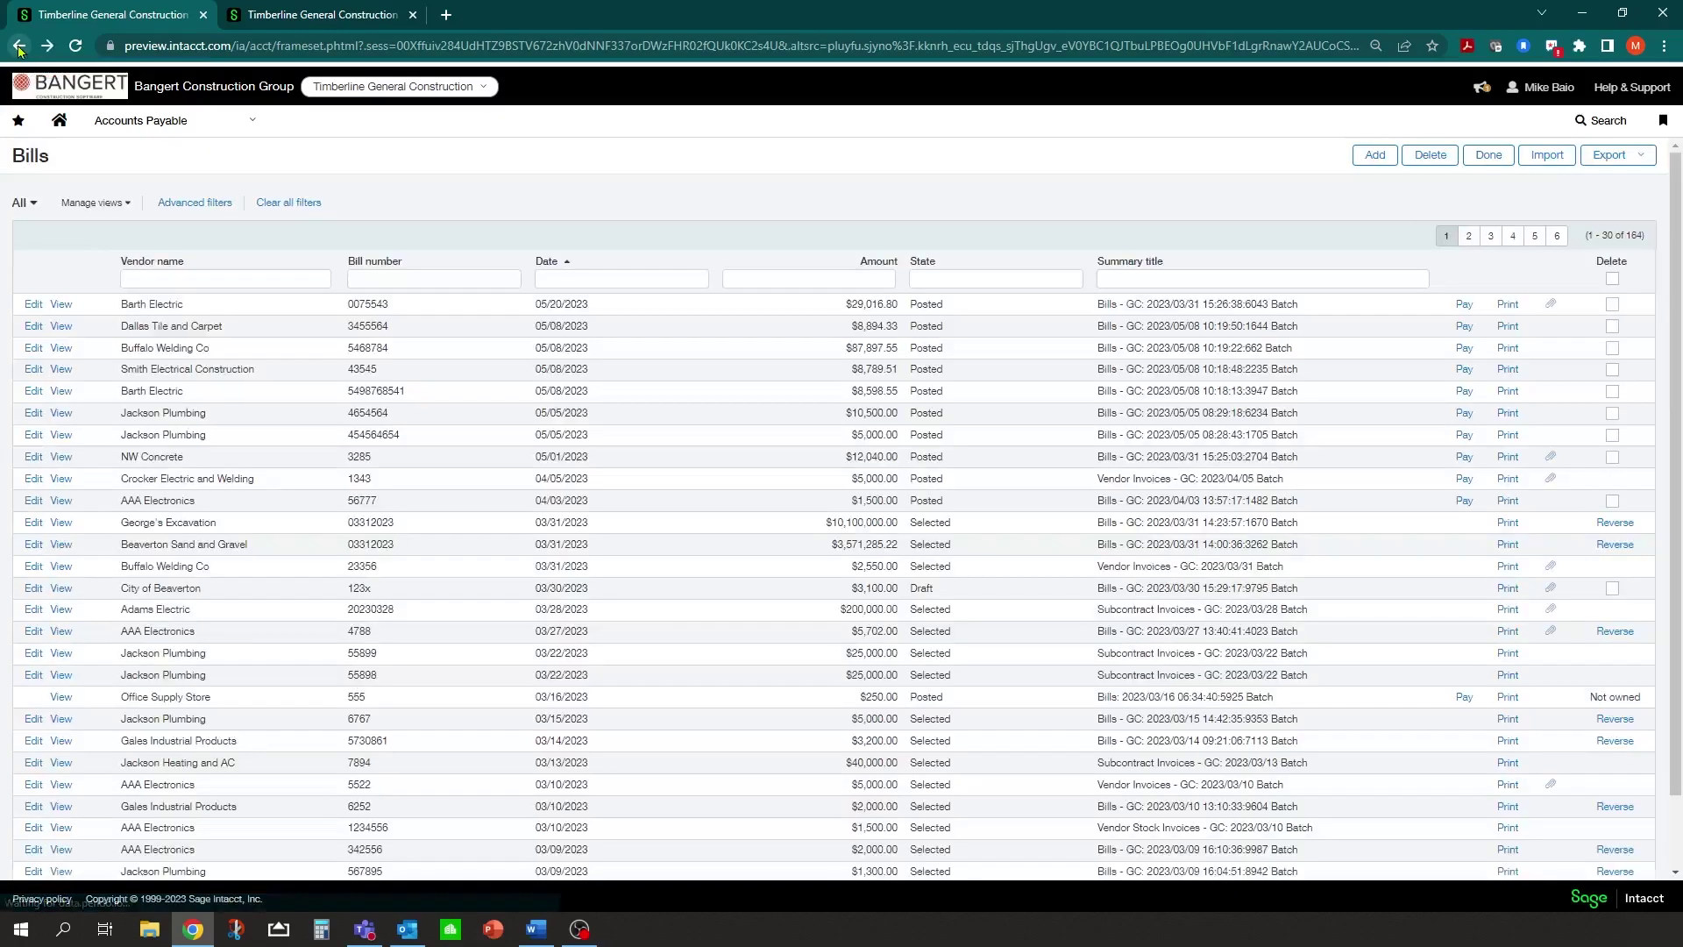
pyautogui.scroll(-1, 1020, 651)
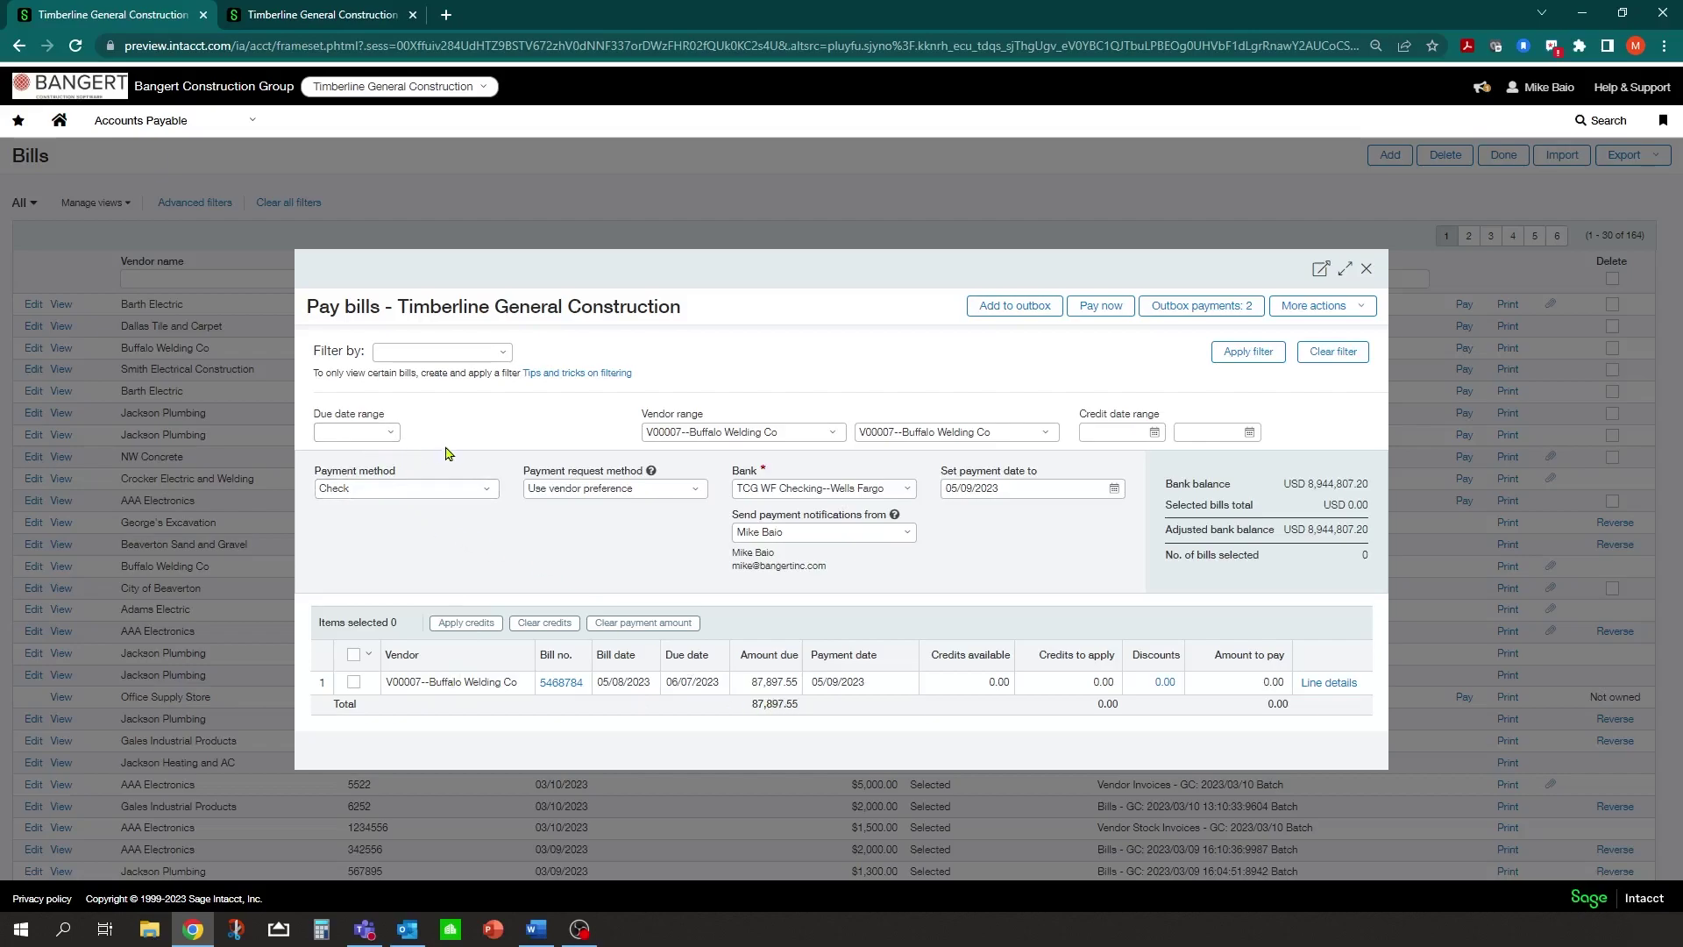
# Leave the payment method on Check and close the Pay bills window unpaid
pyautogui.click(490, 496)
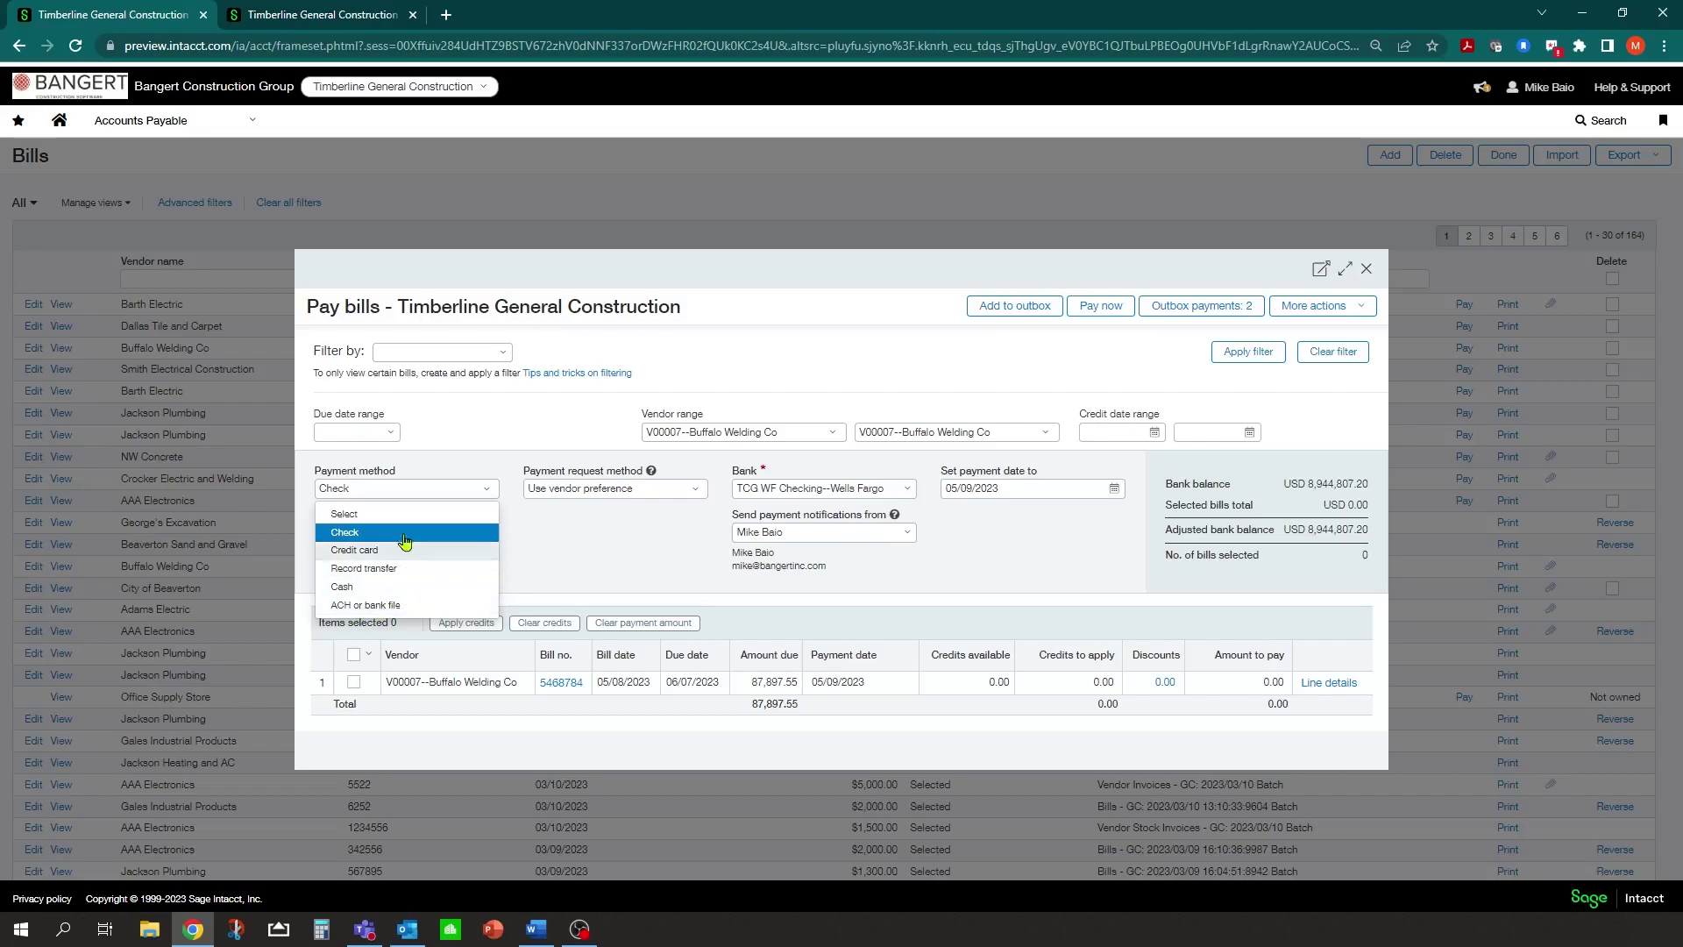
pyautogui.click(457, 477)
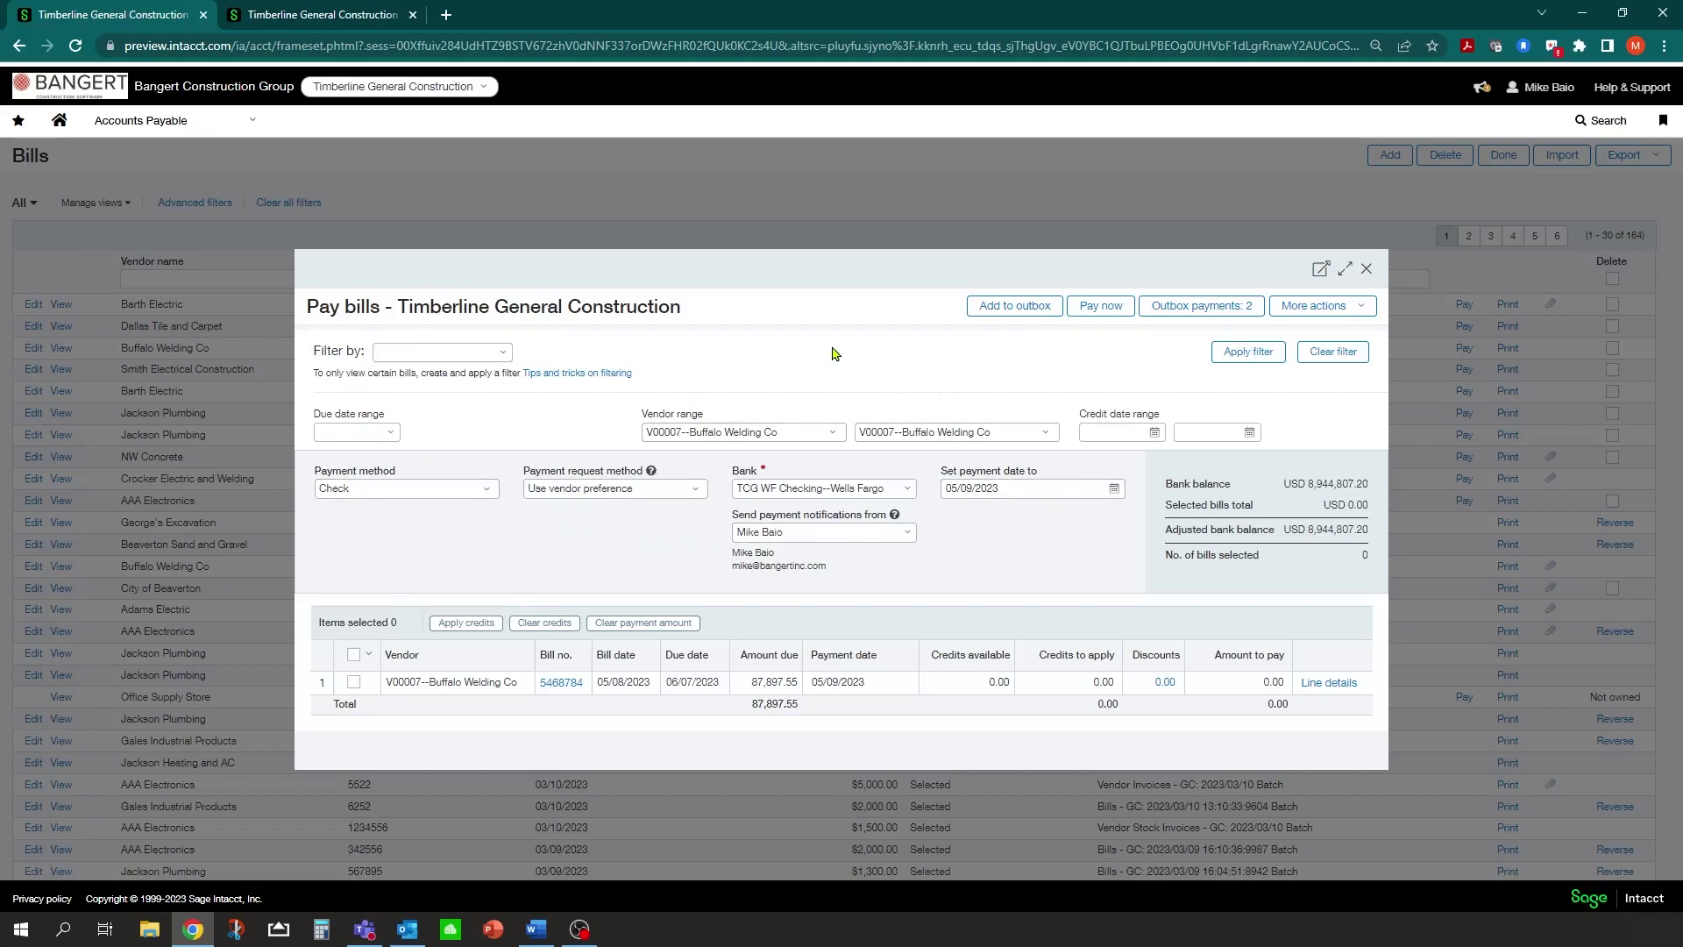
pyautogui.click(1366, 269)
# From the home page, add a new Accounts Payable manual payment
pyautogui.click(58, 123)
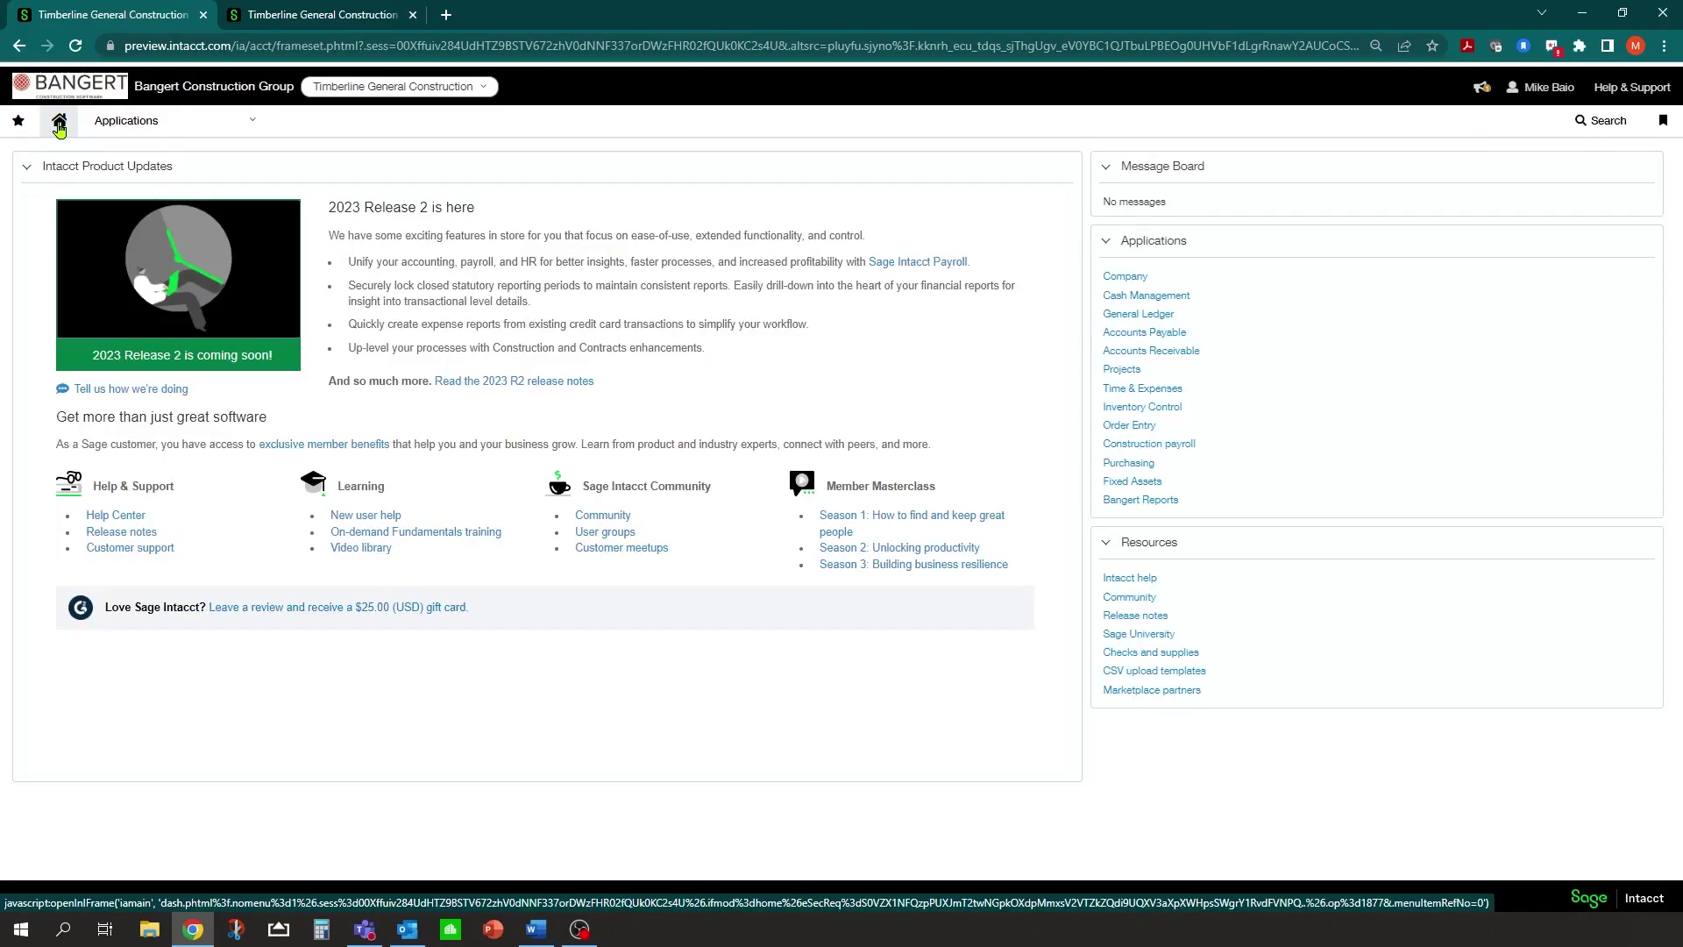
pyautogui.click(253, 124)
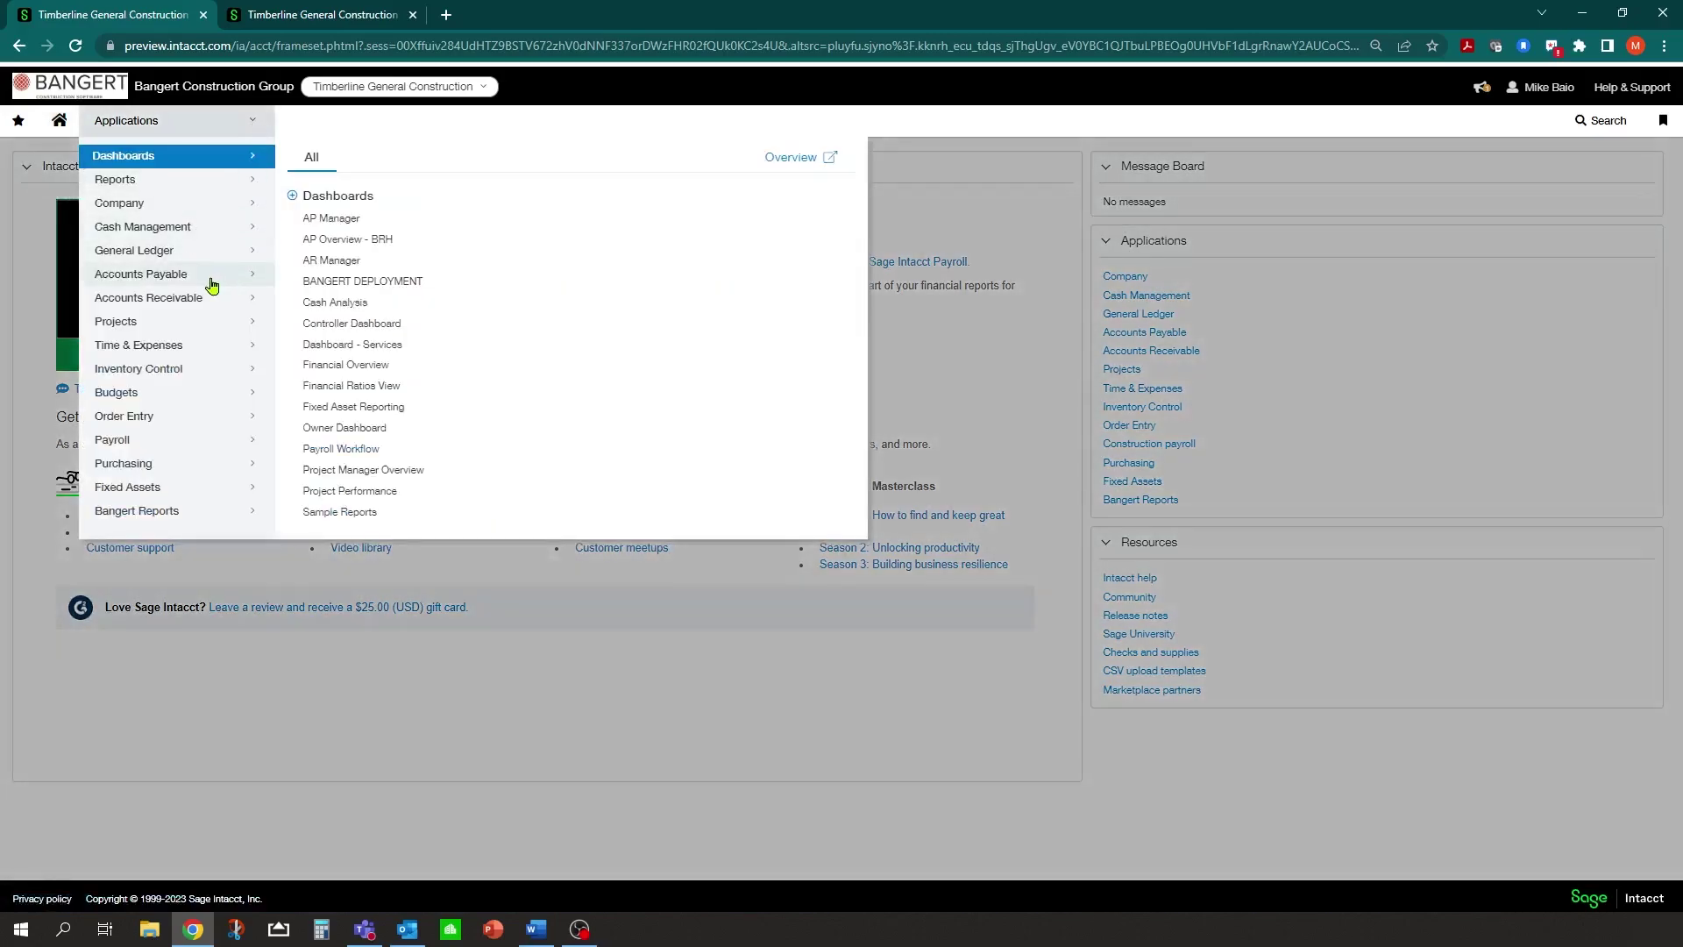
pyautogui.moveTo(138, 274)
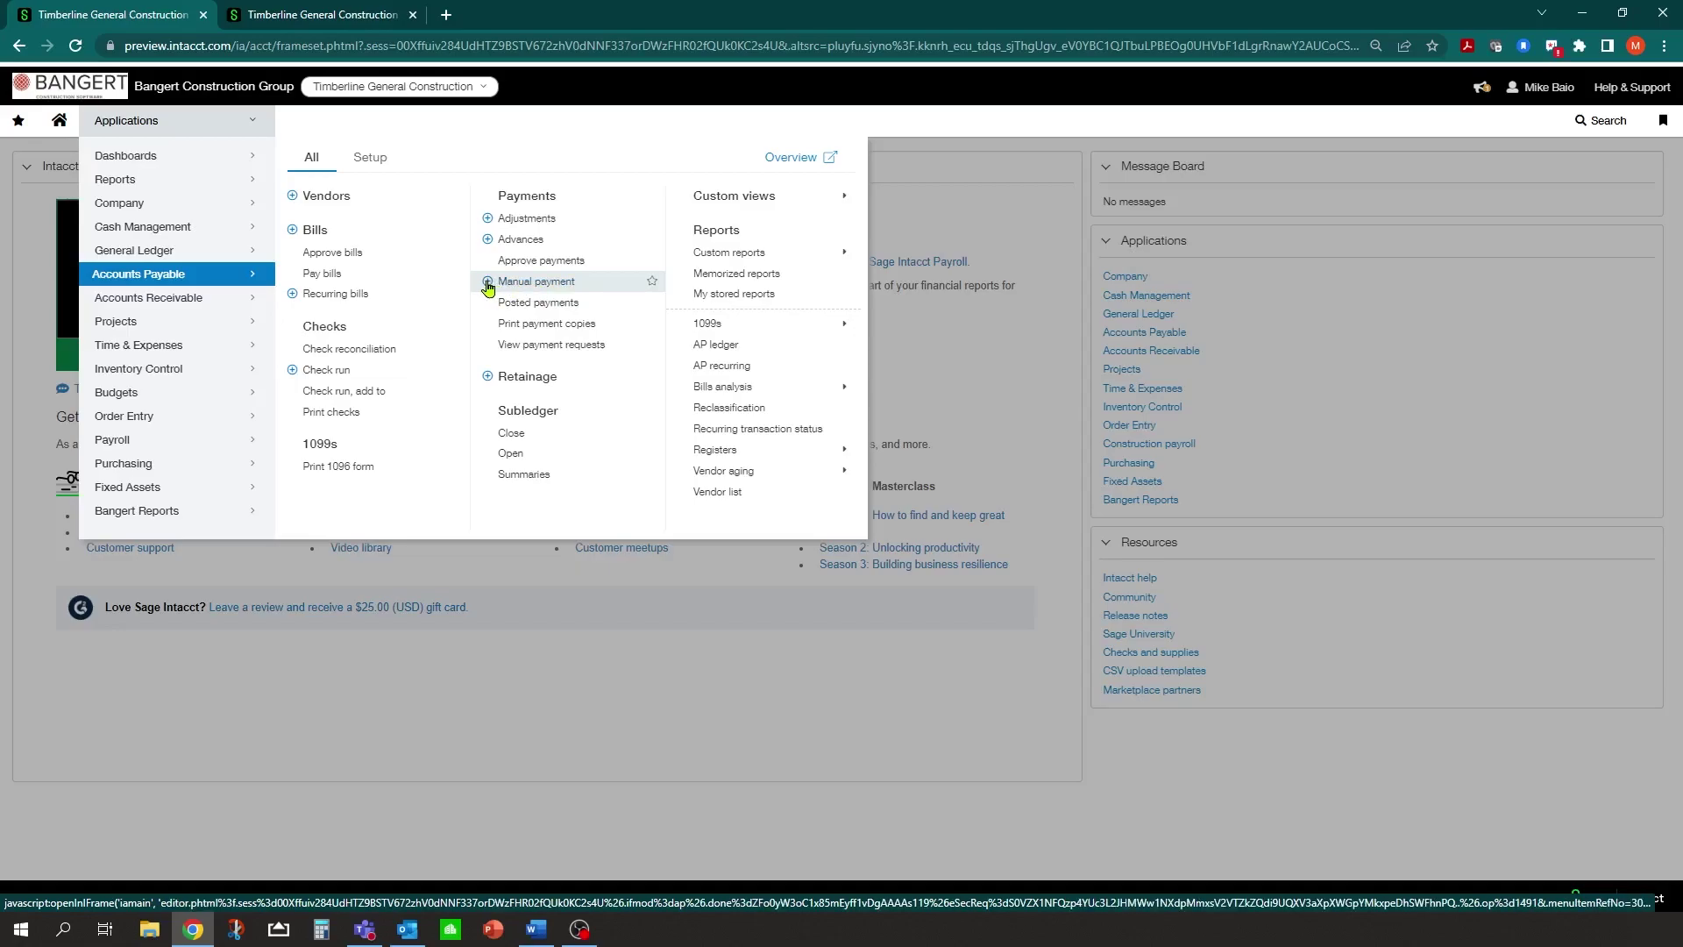
pyautogui.click(488, 282)
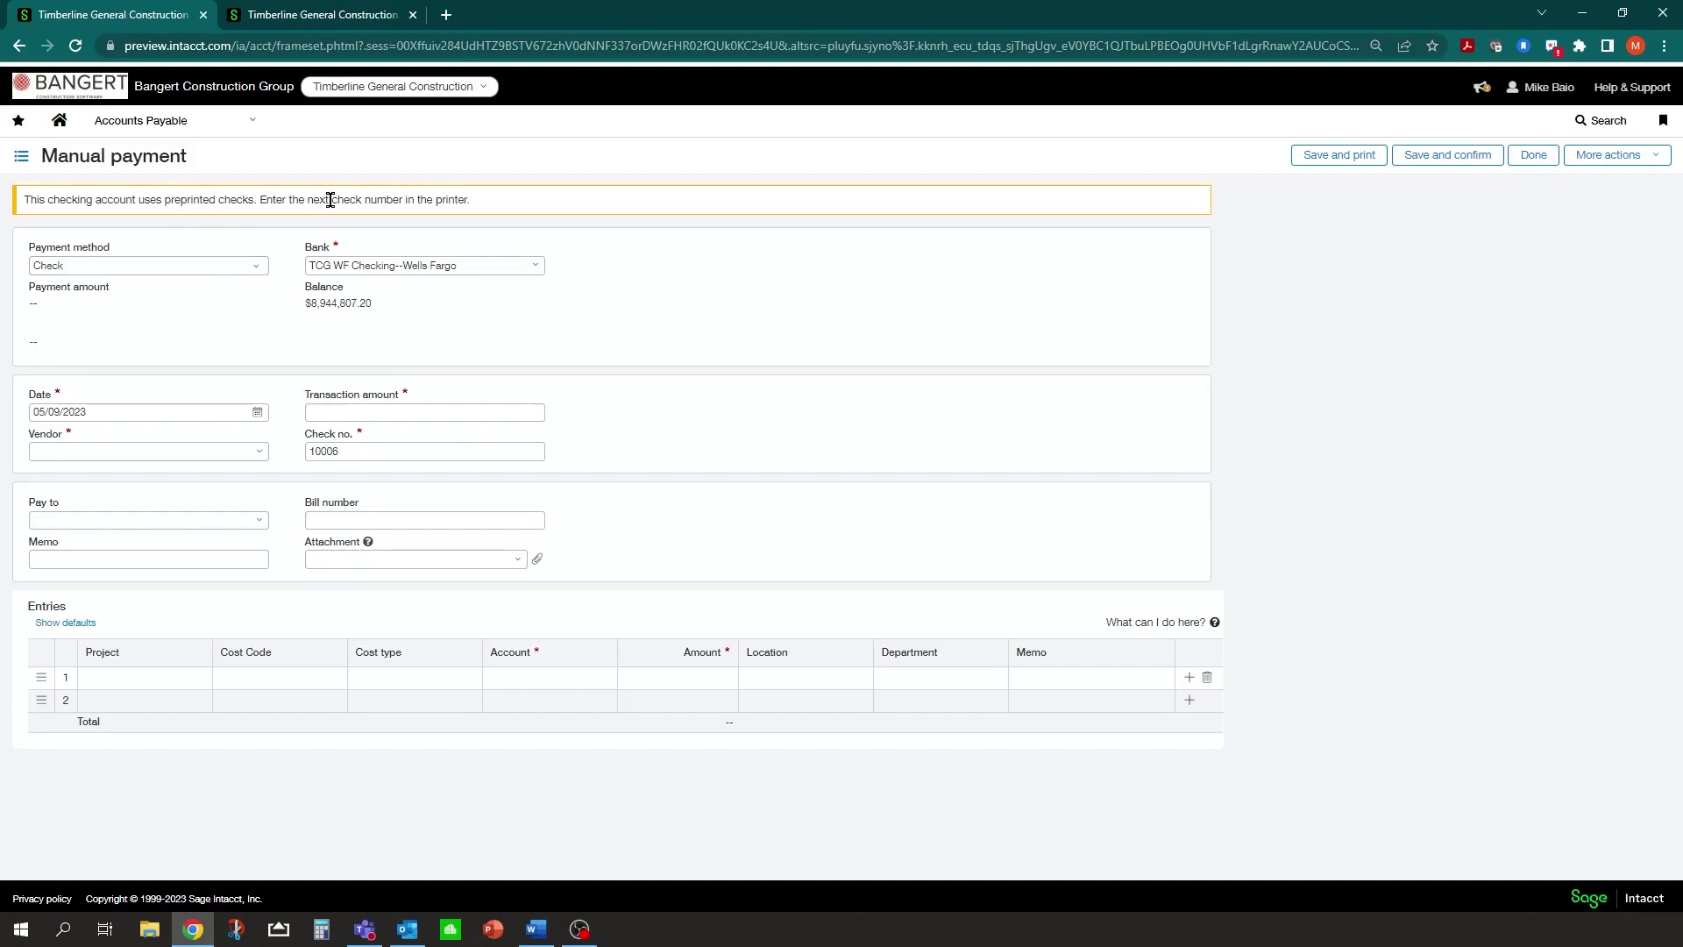
pyautogui.click(360, 446)
pyautogui.click(258, 268)
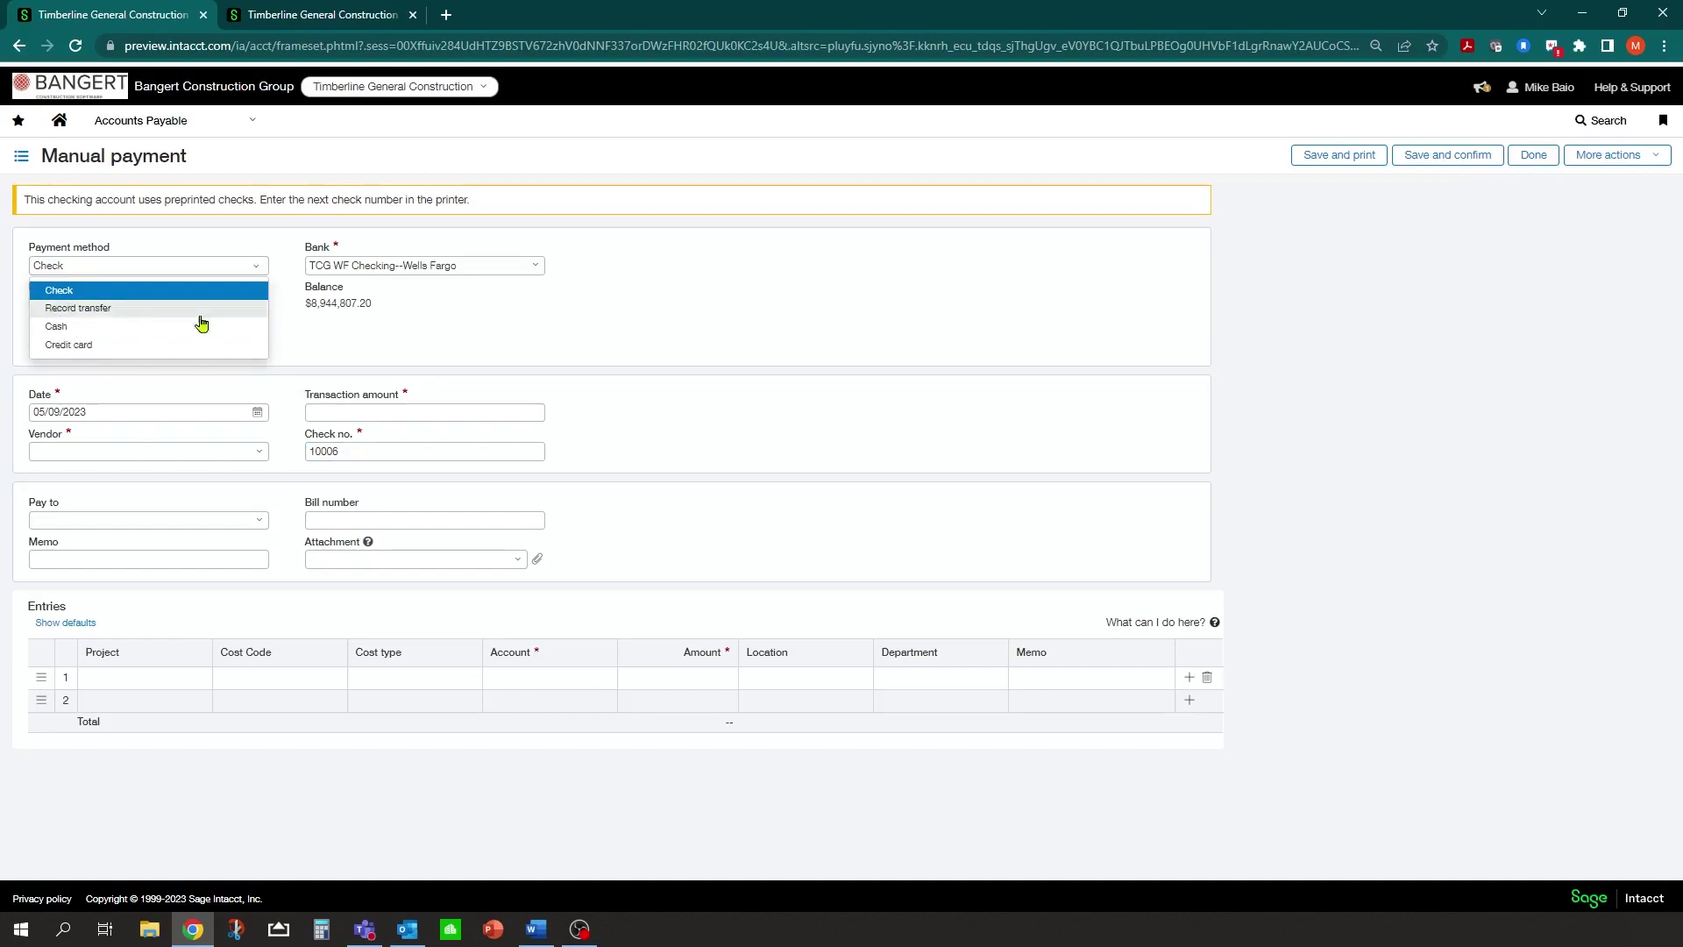
pyautogui.click(331, 333)
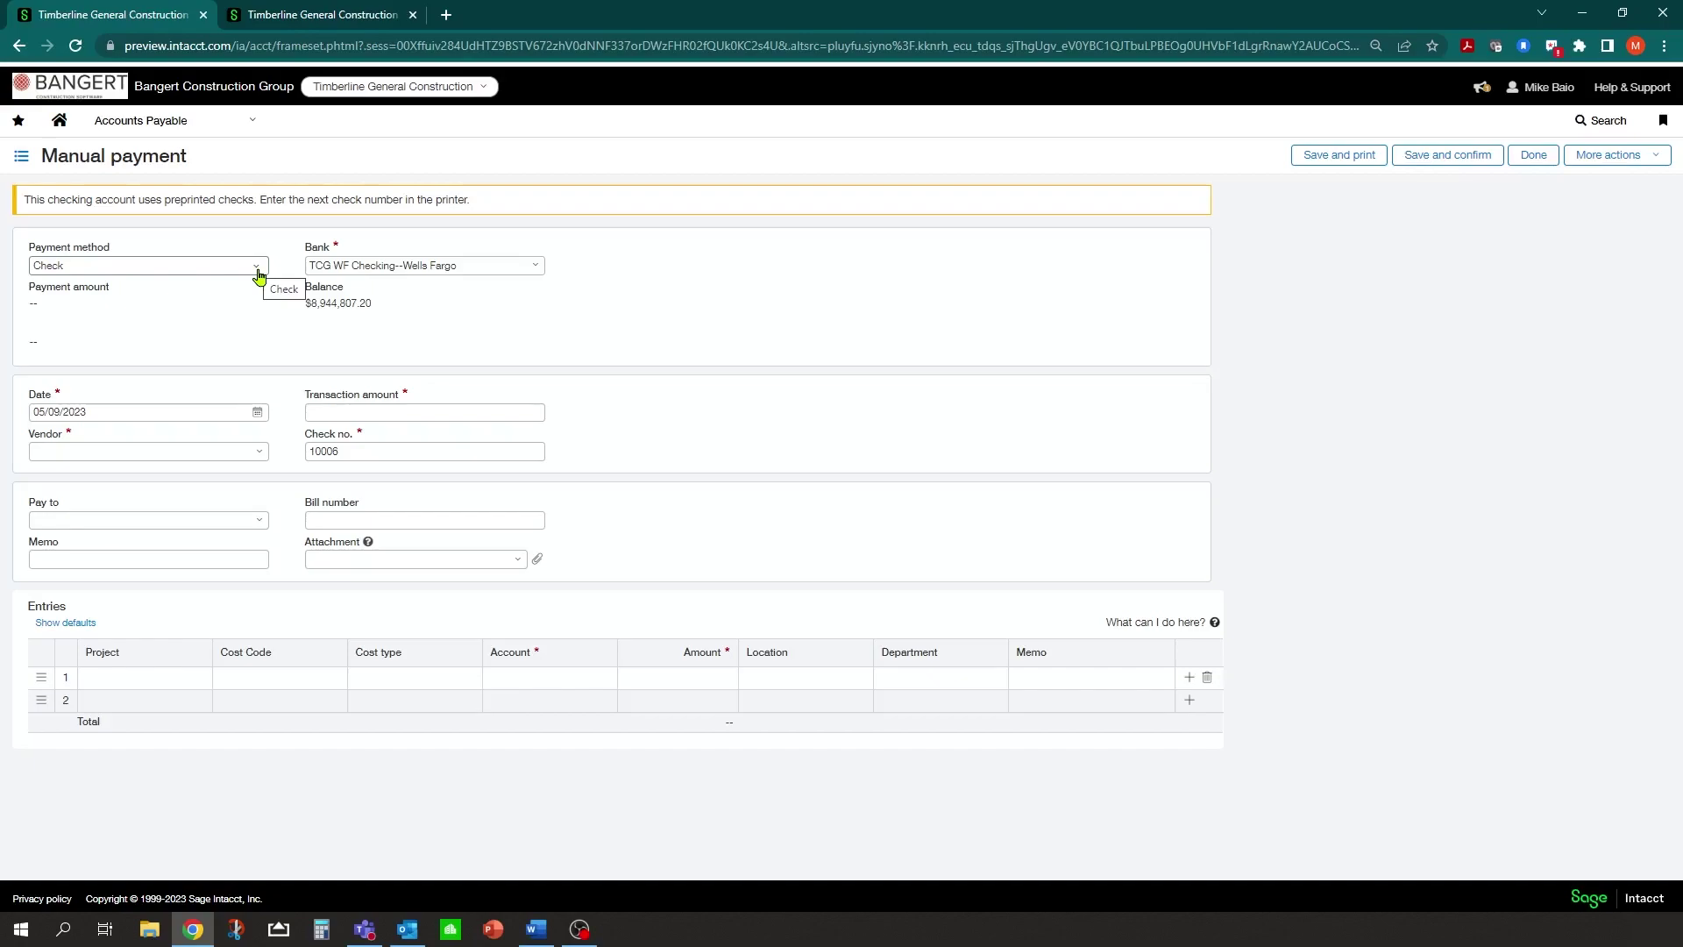
pyautogui.click(355, 451)
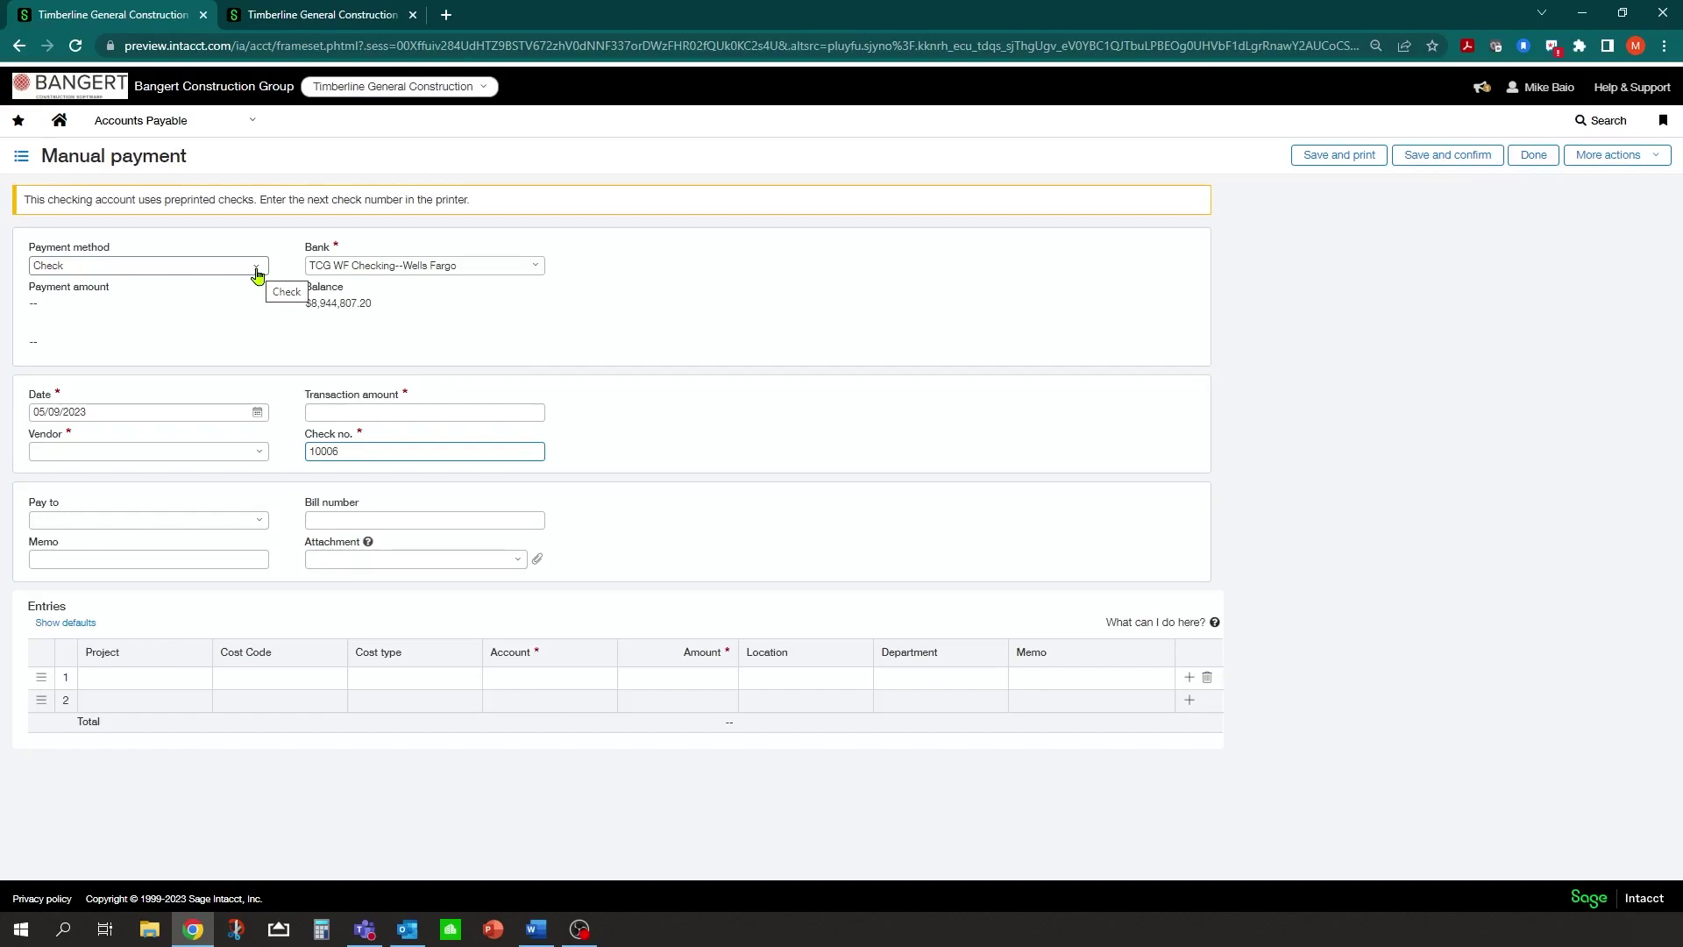
# Set payment method Record transfer from bank TCG WF Checking--Wells Fargo
pyautogui.click(257, 276)
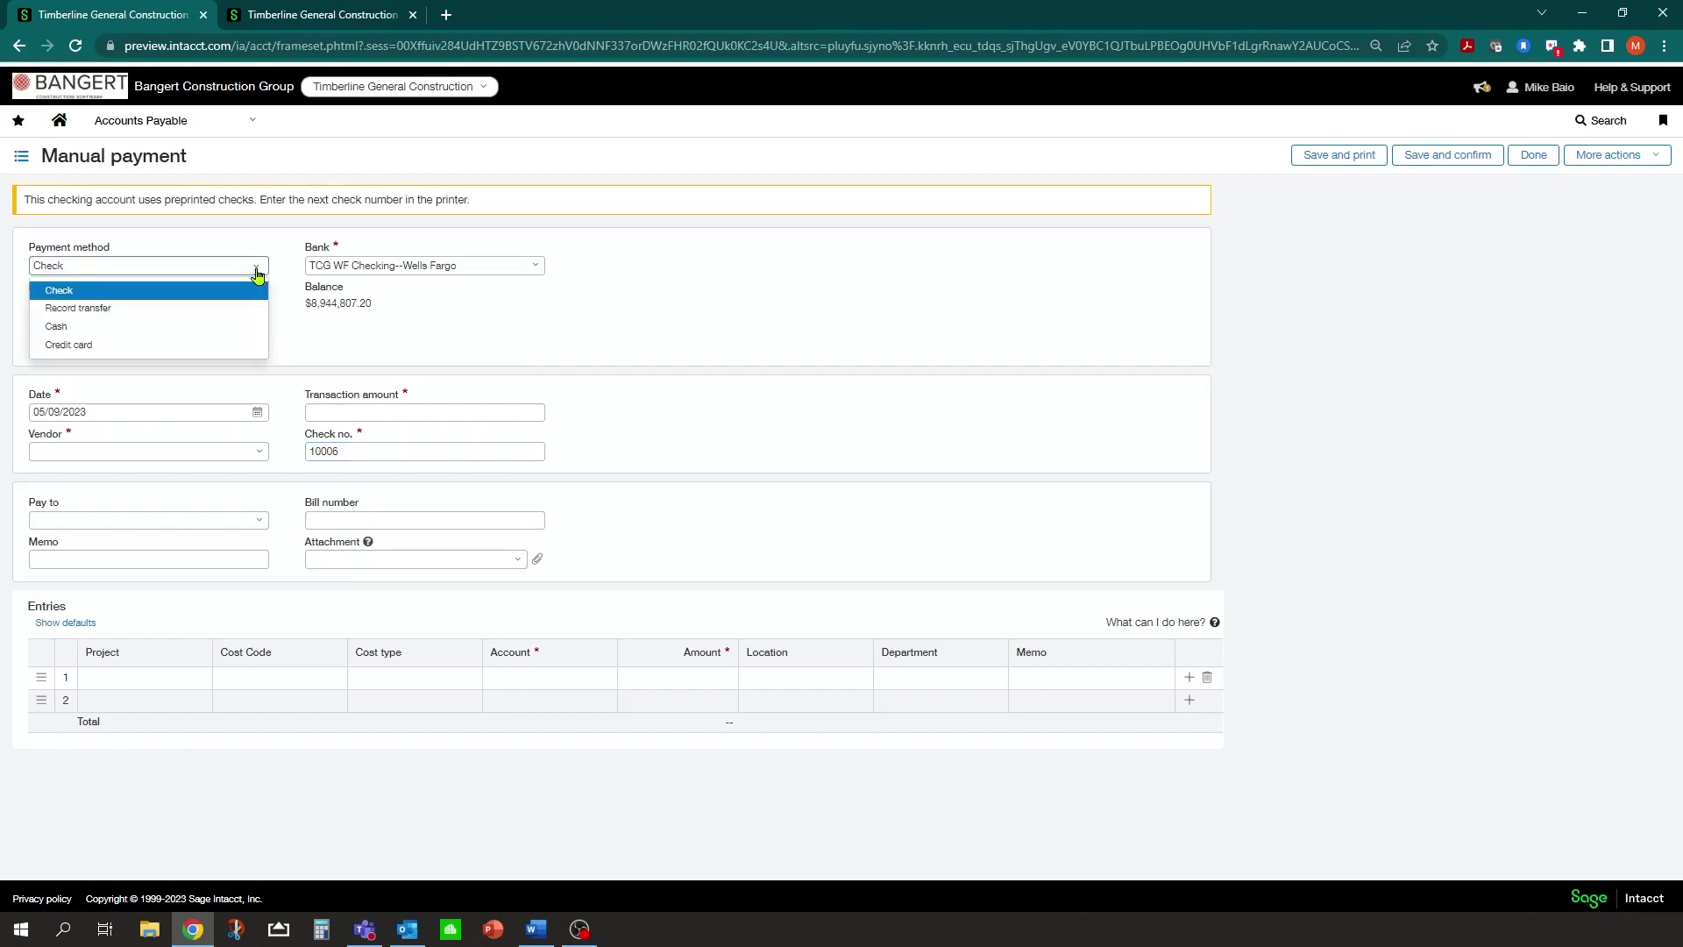
pyautogui.click(93, 313)
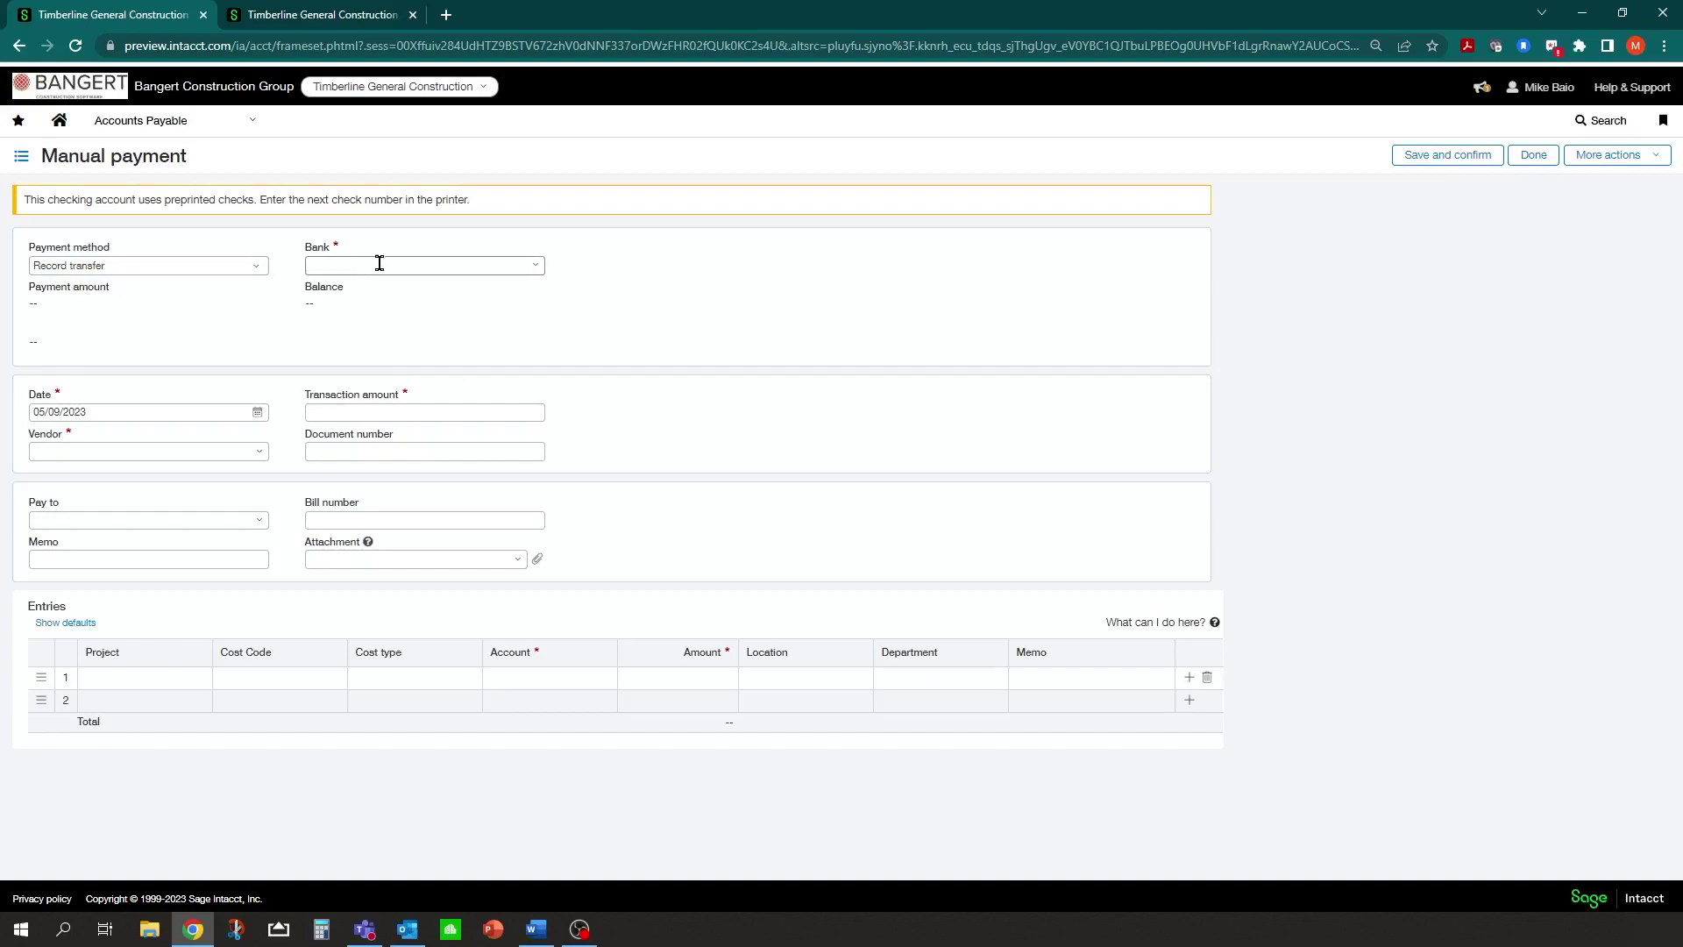
pyautogui.click(535, 265)
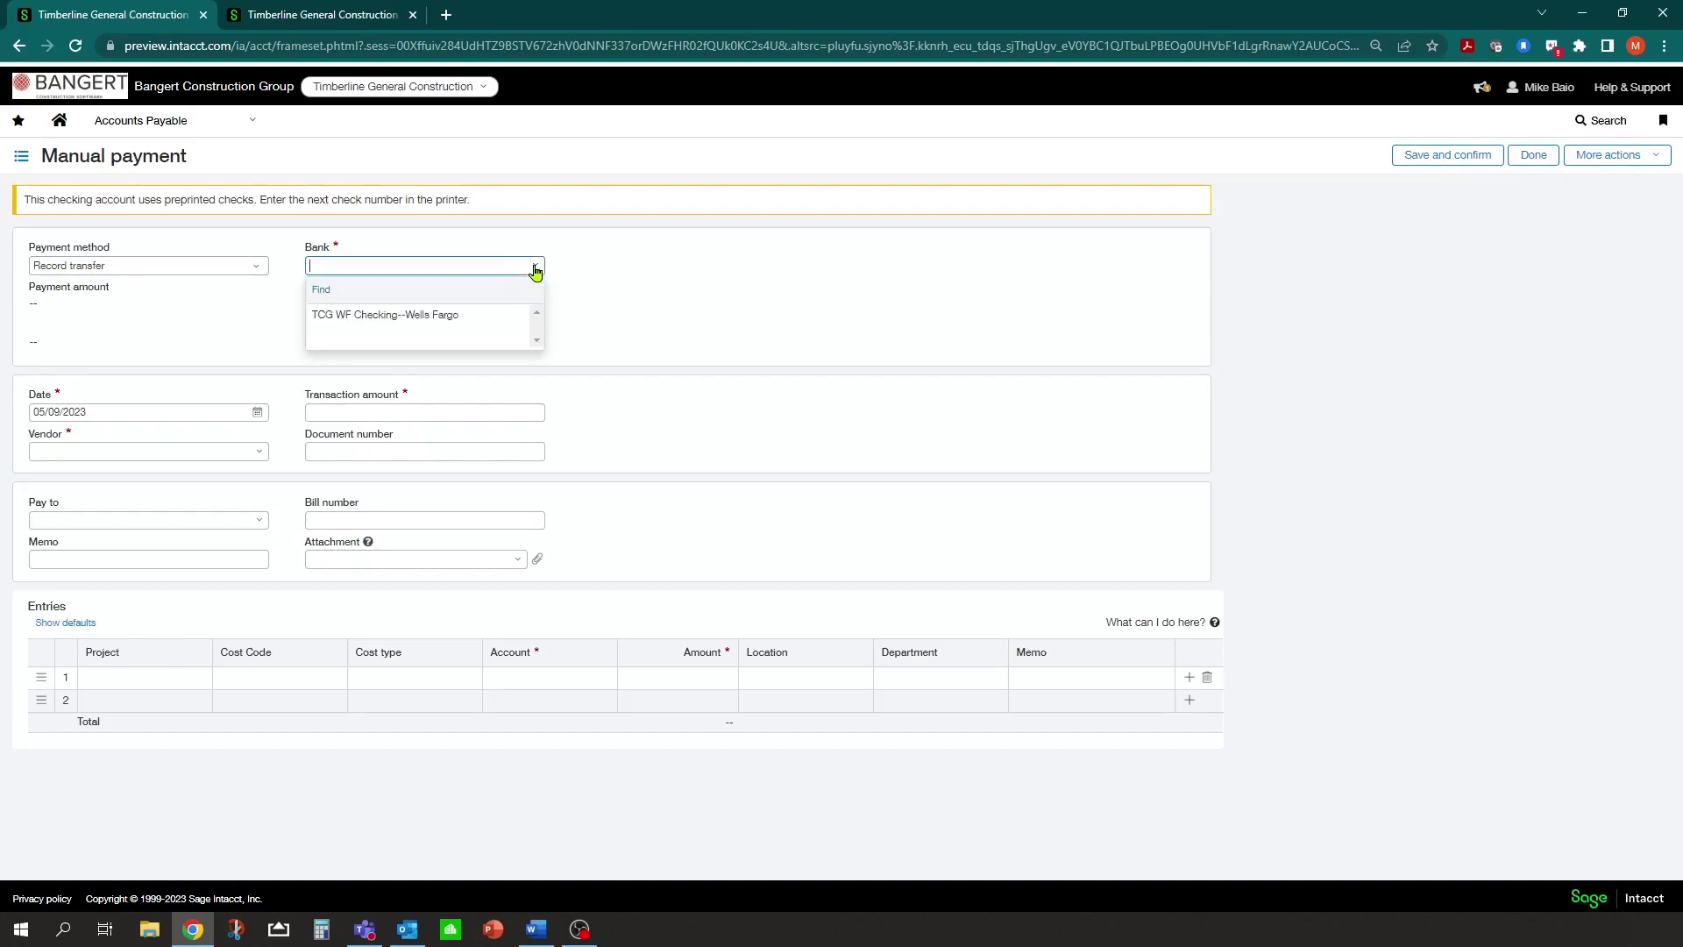
pyautogui.click(407, 317)
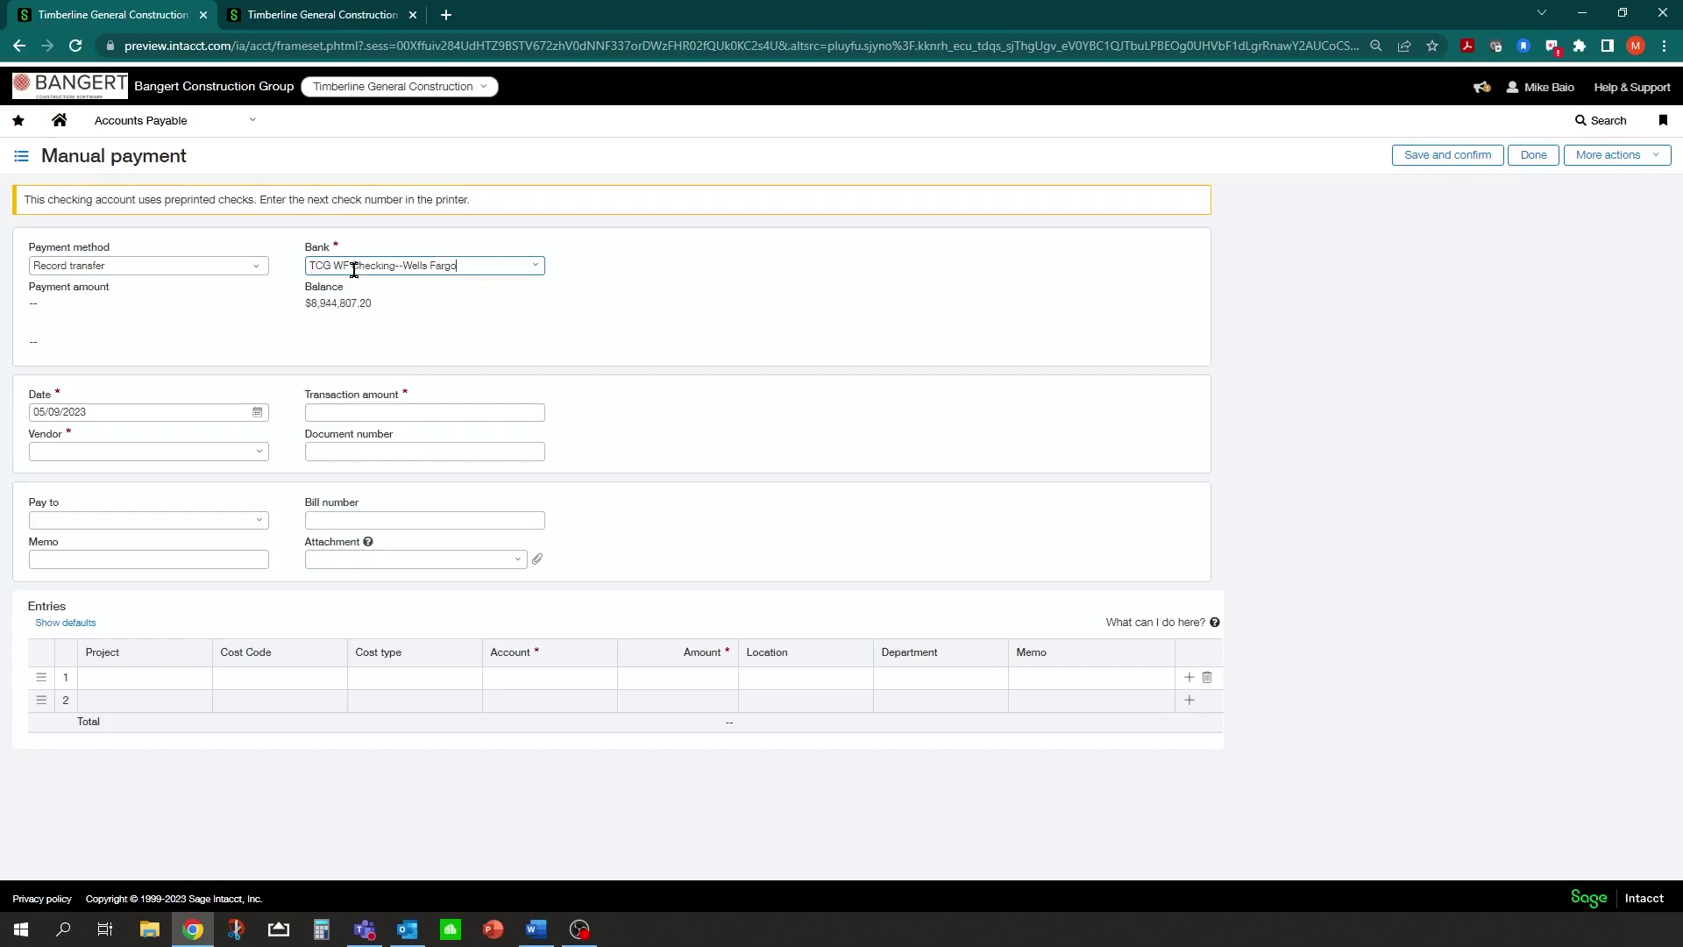
pyautogui.click(258, 386)
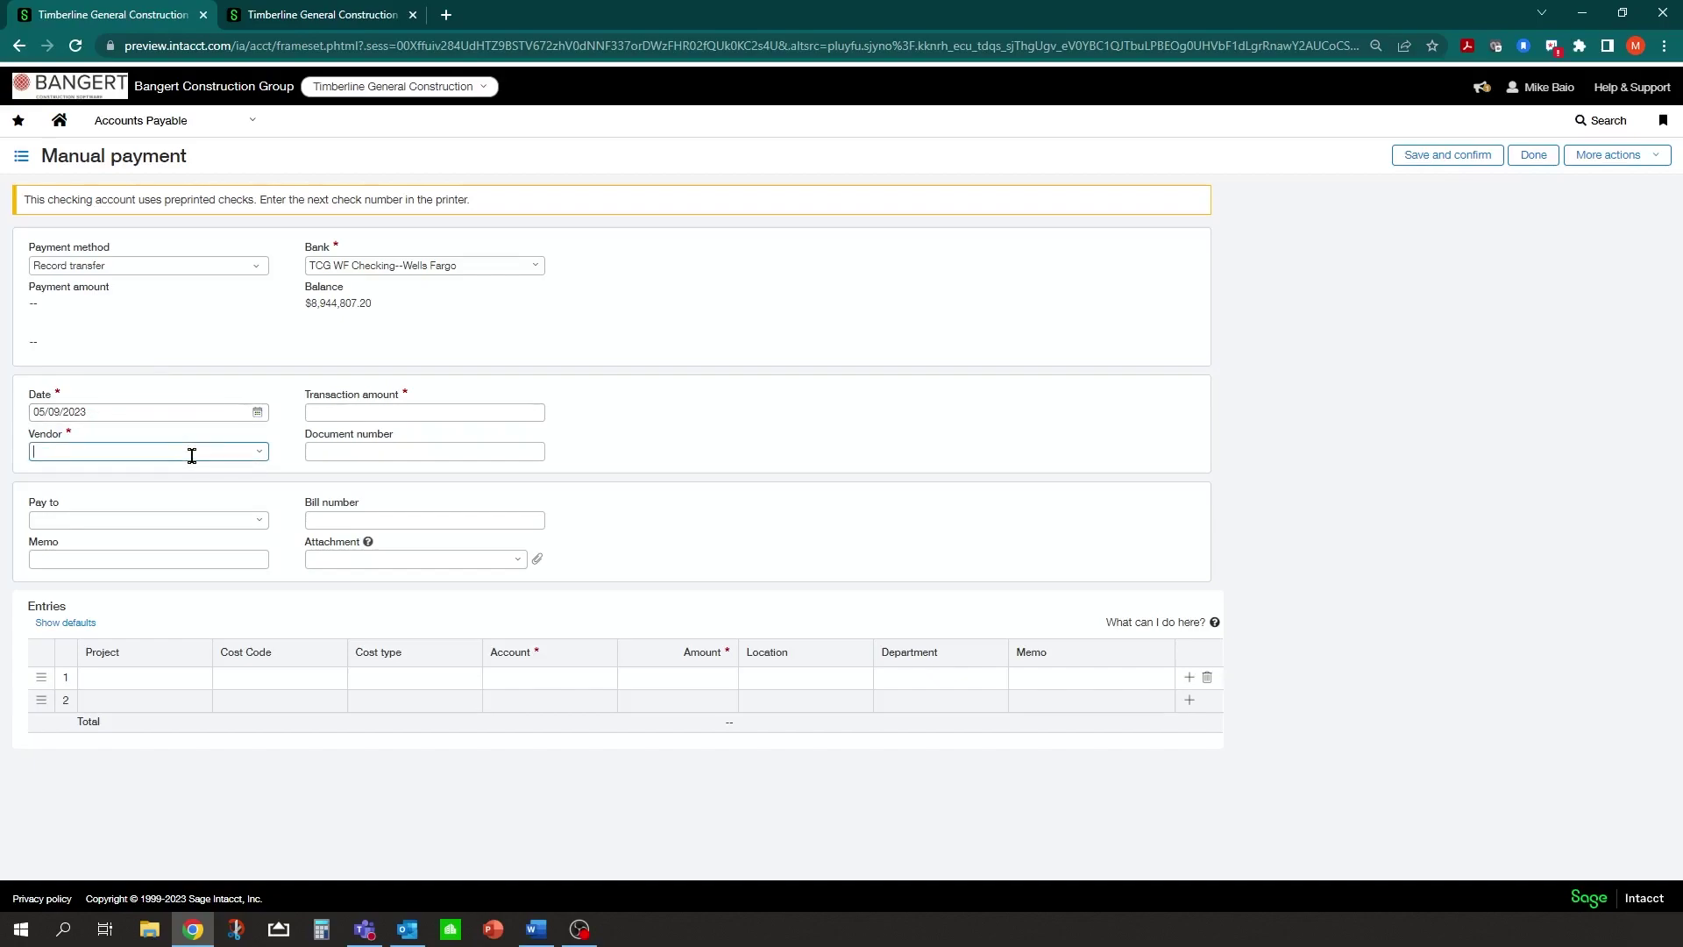
# Set vendor V00001--Lowe's, transaction amount 200.00, and document number eft123
pyautogui.click(260, 458)
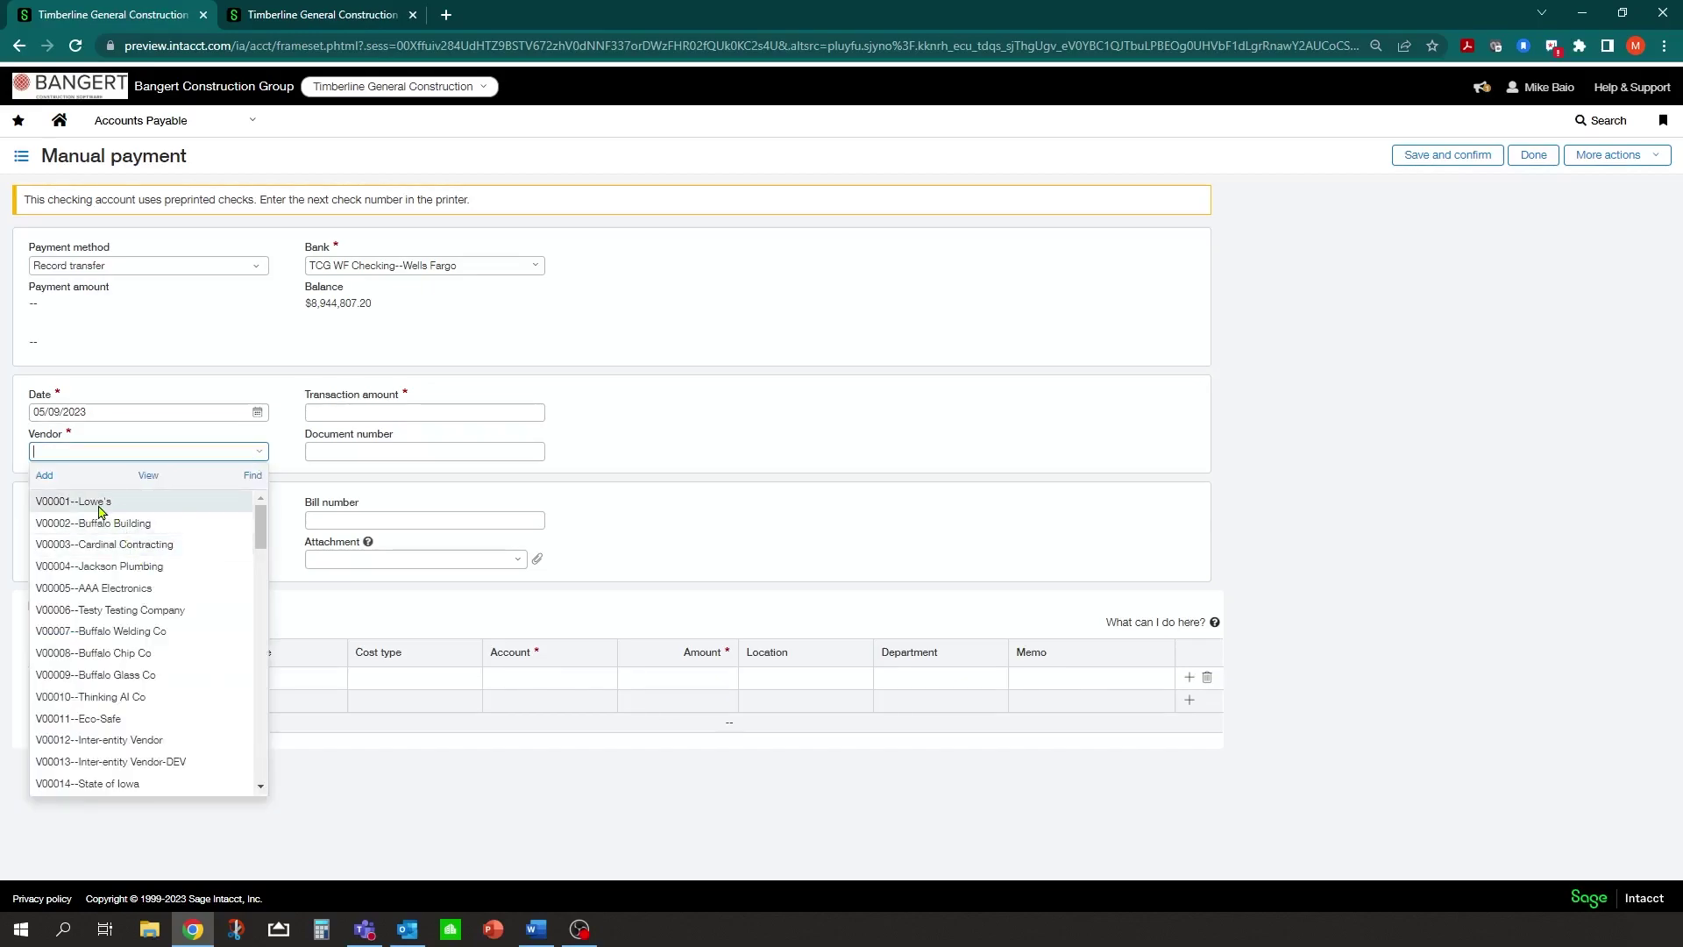
pyautogui.click(99, 503)
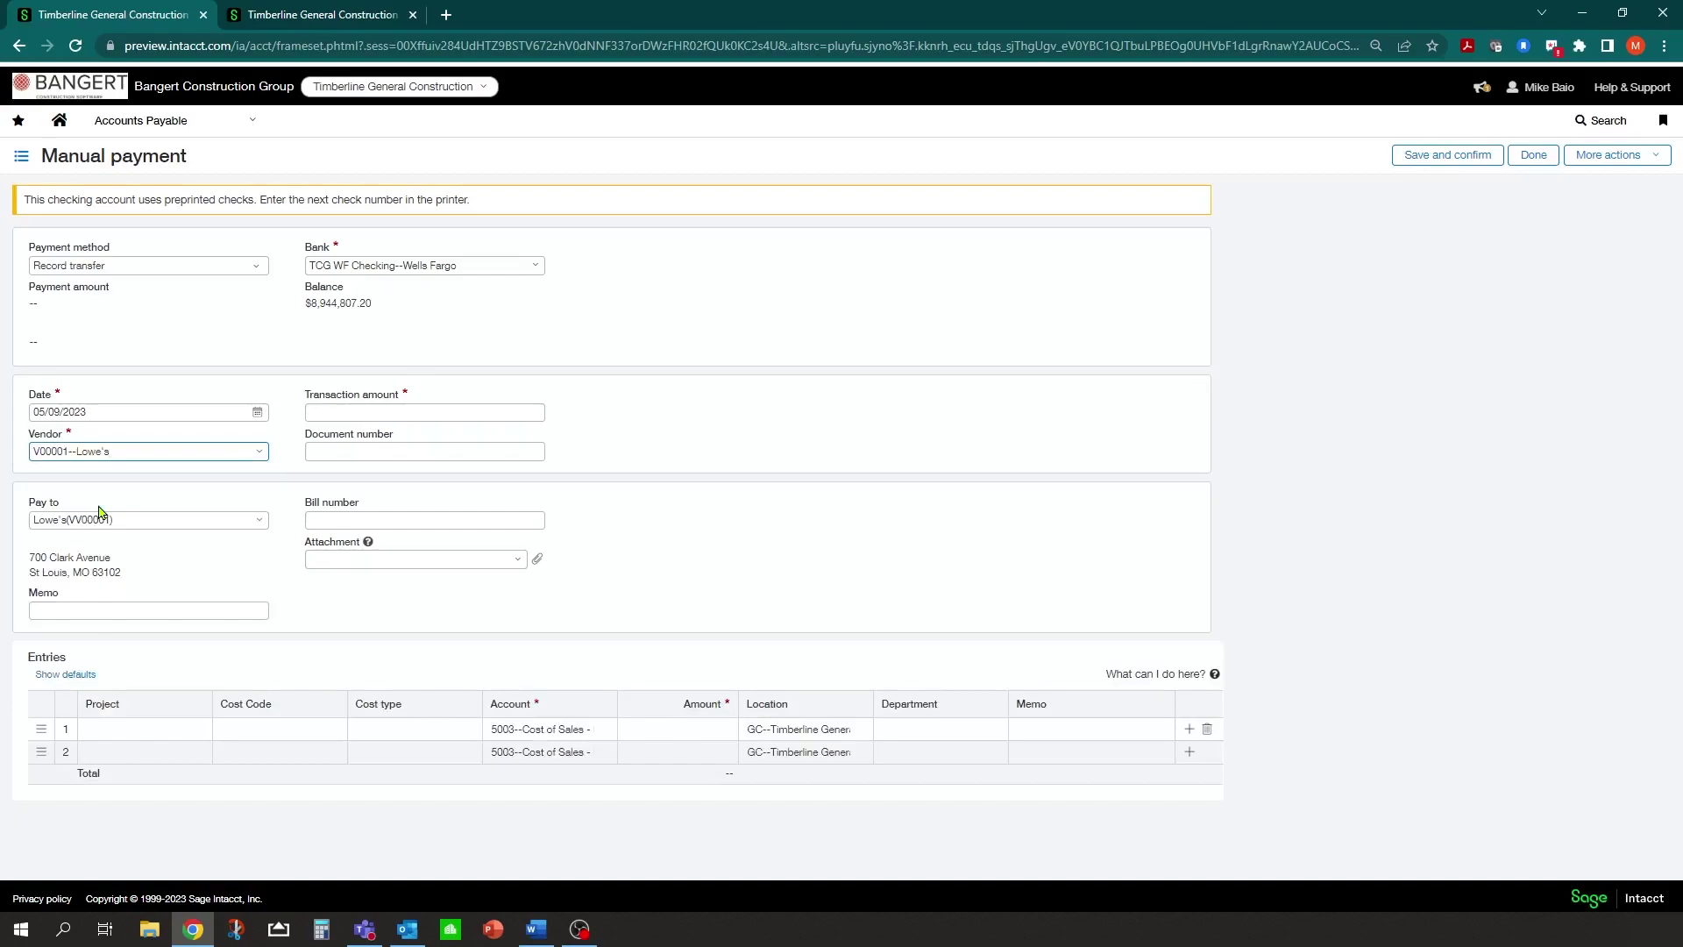
pyautogui.press('Tab')
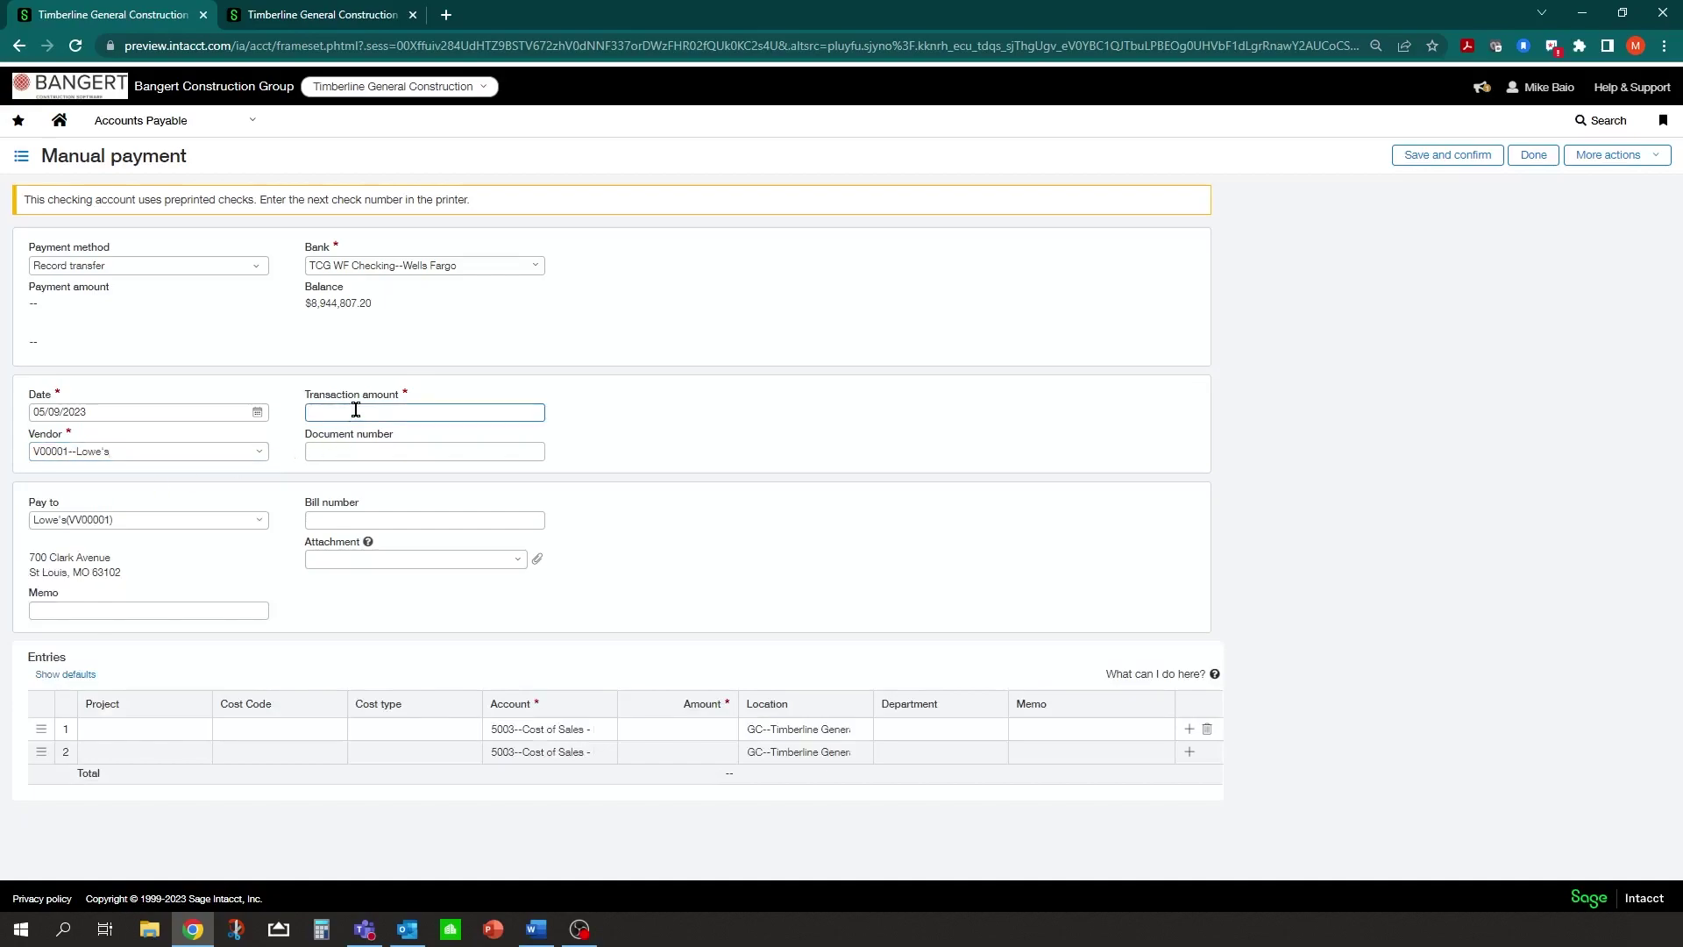
pyautogui.write('200.00')
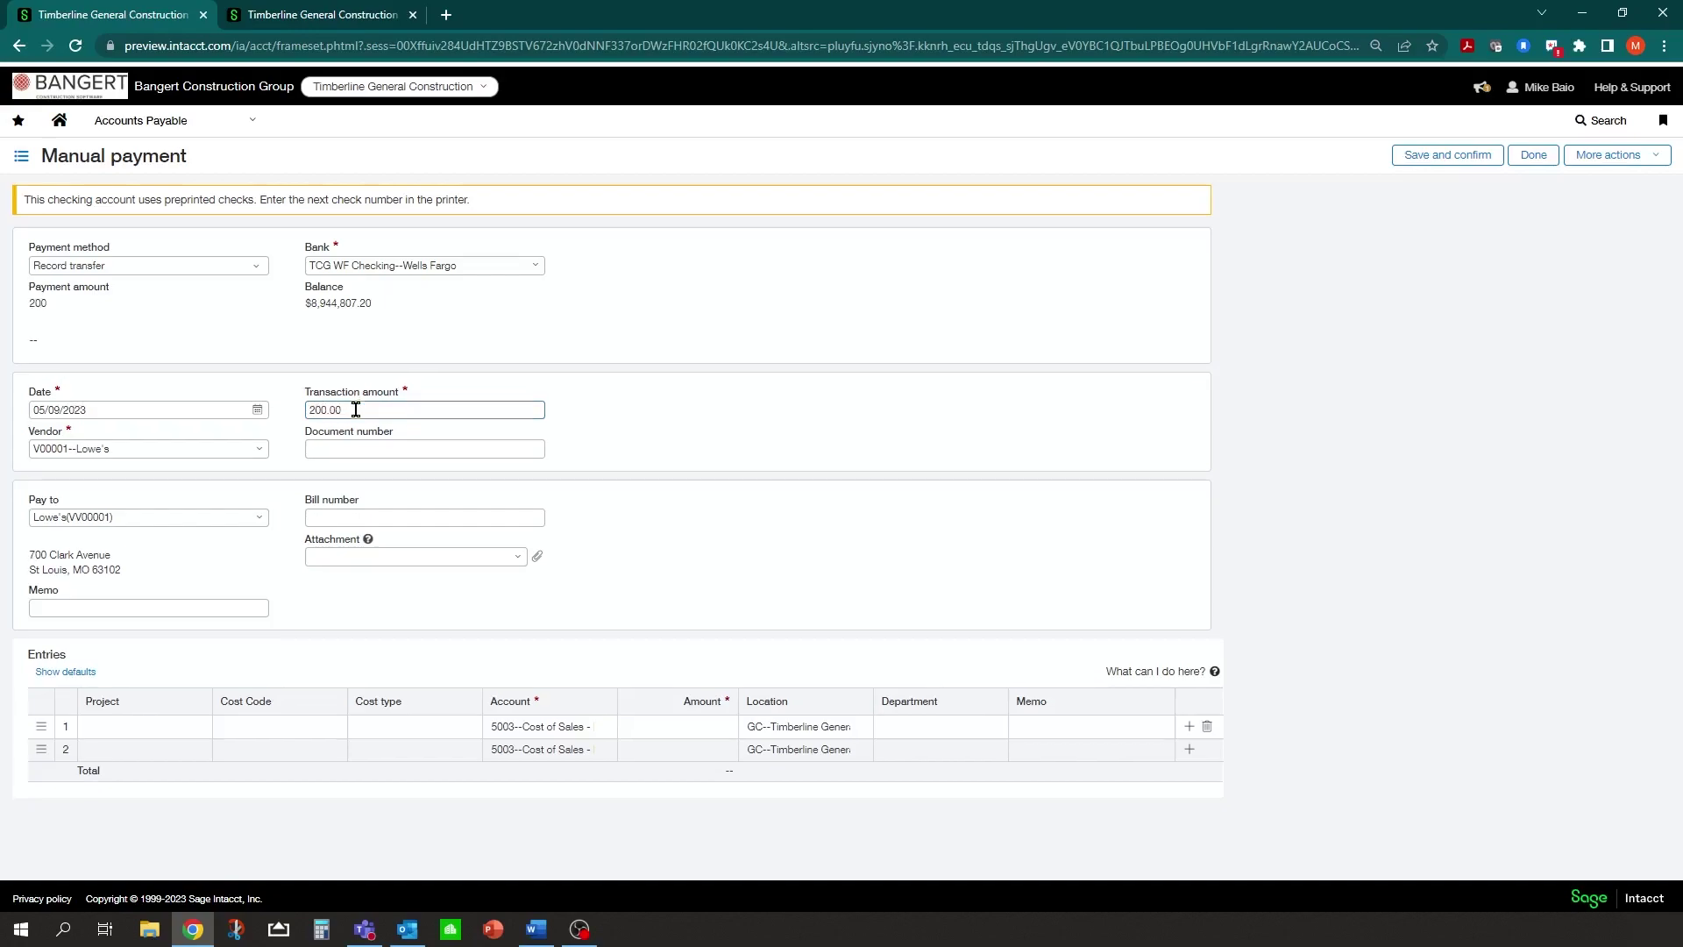
pyautogui.click(372, 450)
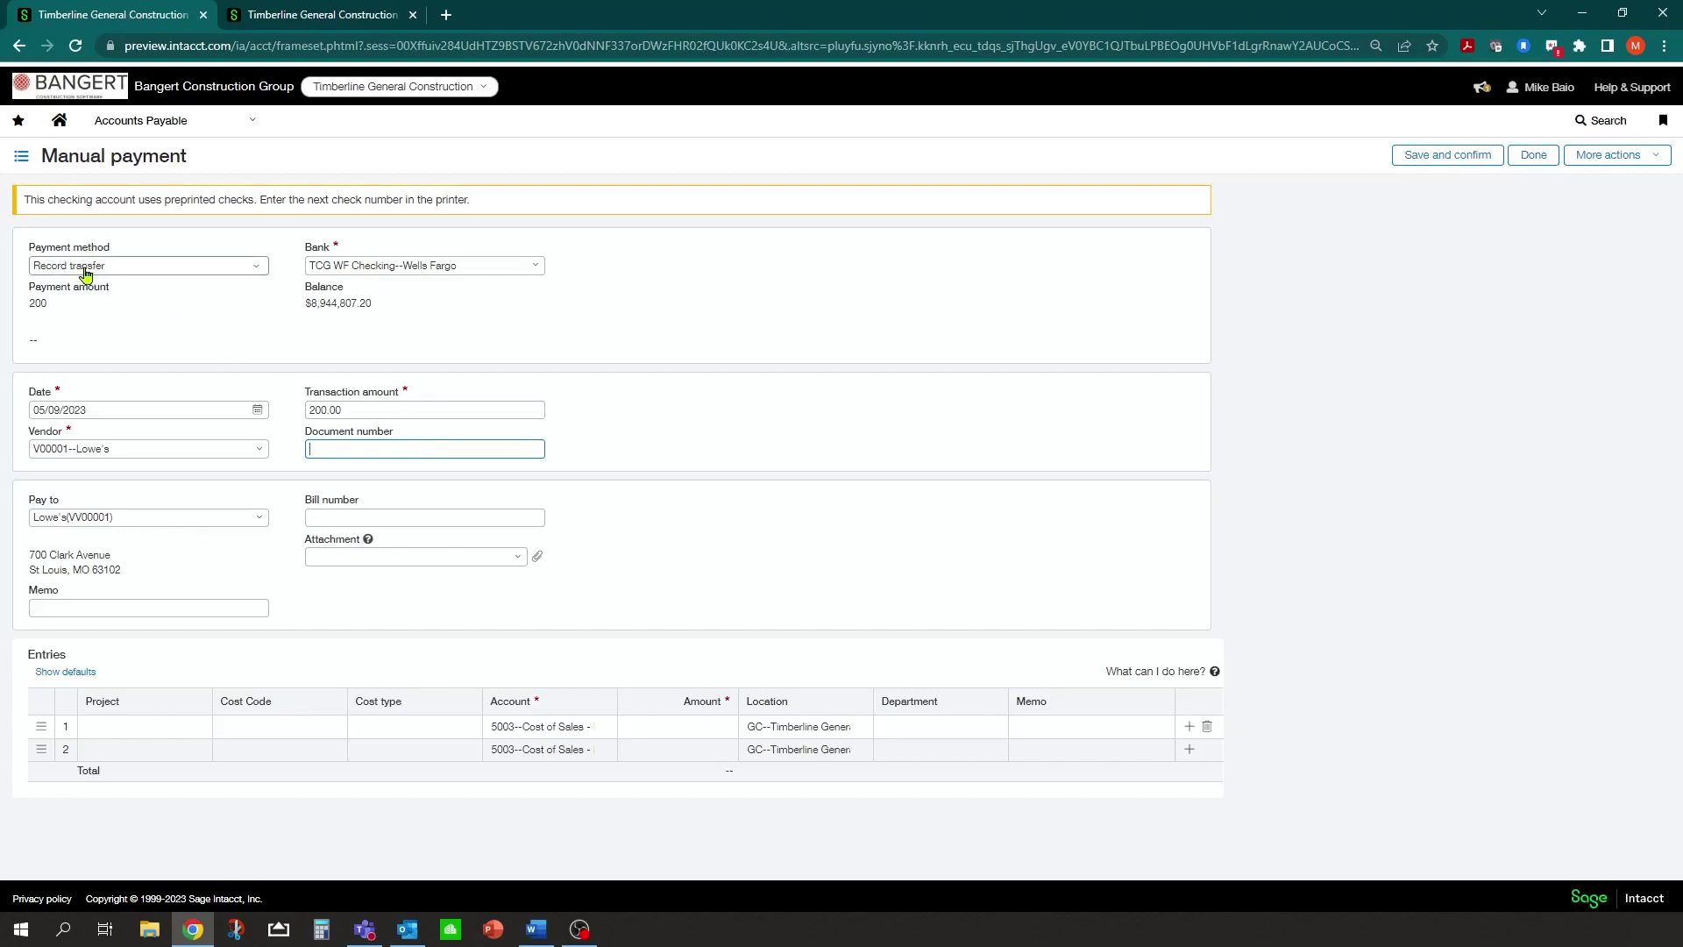
pyautogui.click(352, 448)
pyautogui.write('4567')
pyautogui.press('BackSpace')
pyautogui.press('BackSpace')
pyautogui.press('BackSpace')
pyautogui.press('BackSpace')
pyautogui.write('eft')
pyautogui.write('123')
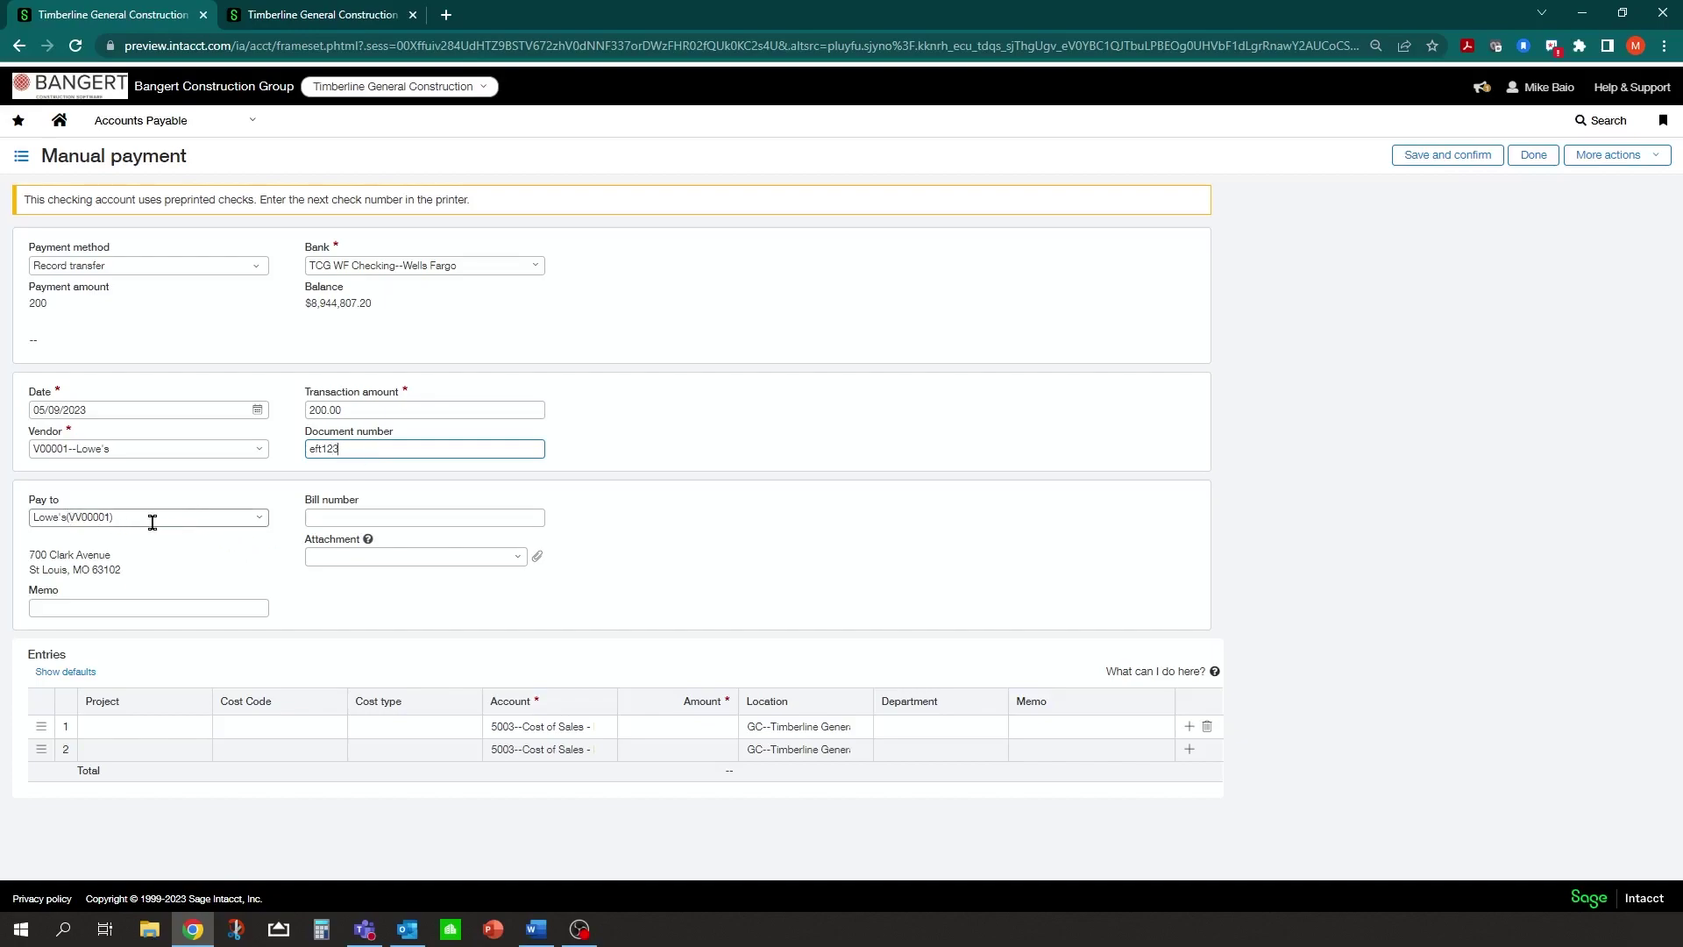
pyautogui.click(326, 519)
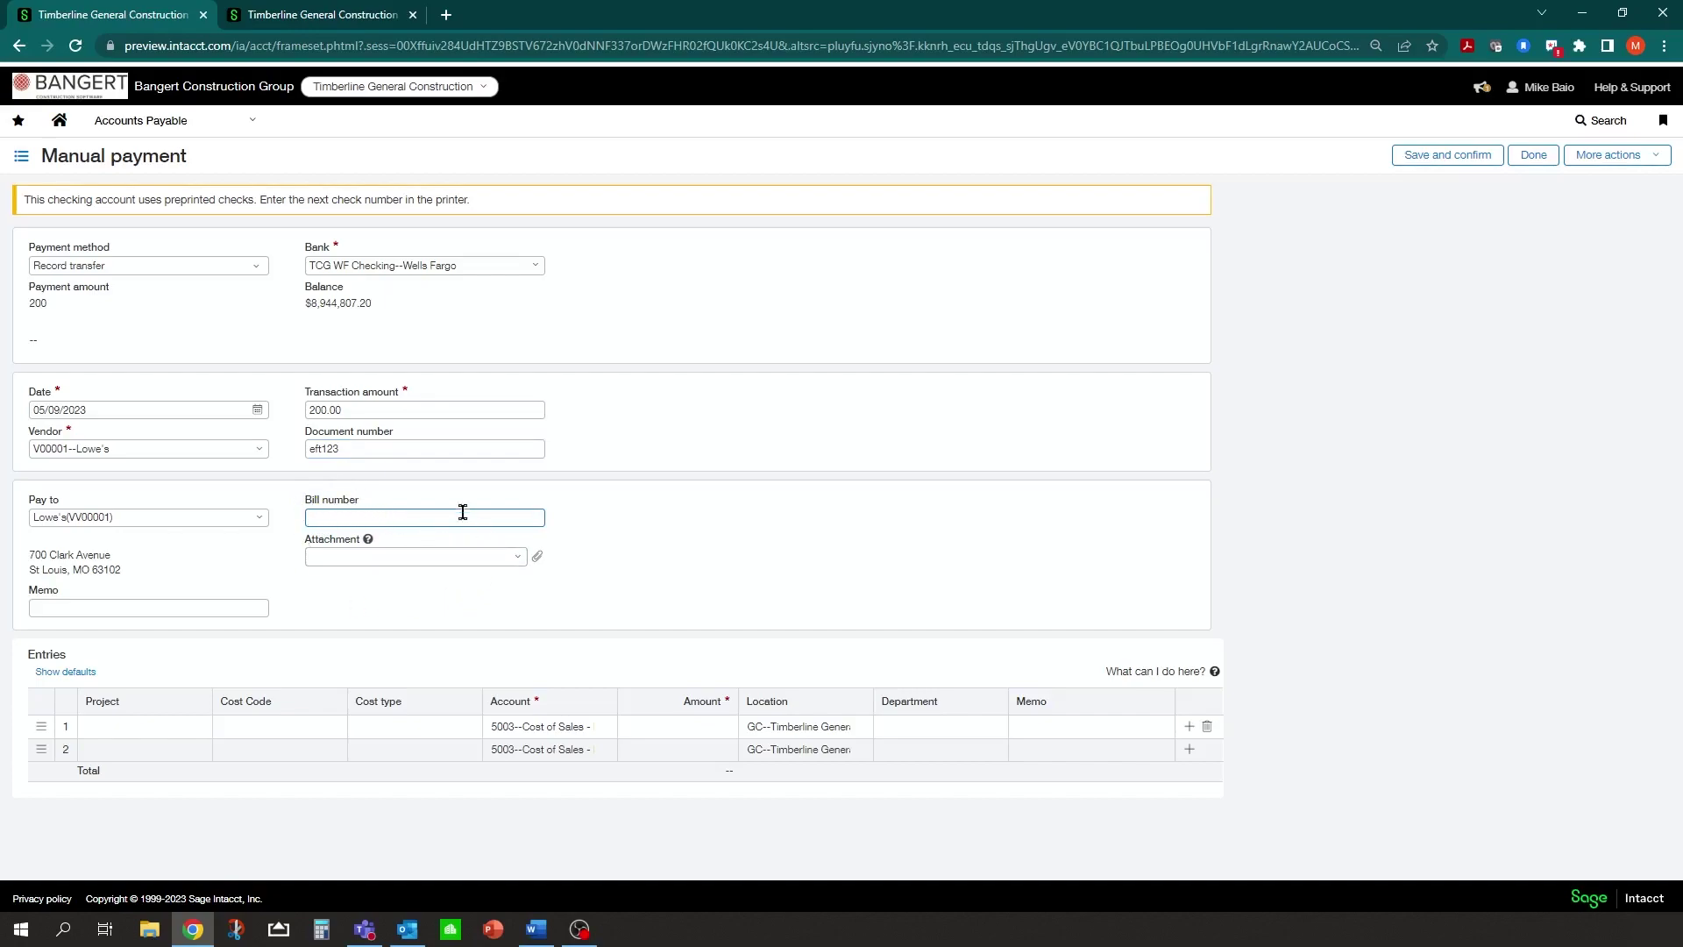
pyautogui.click(516, 559)
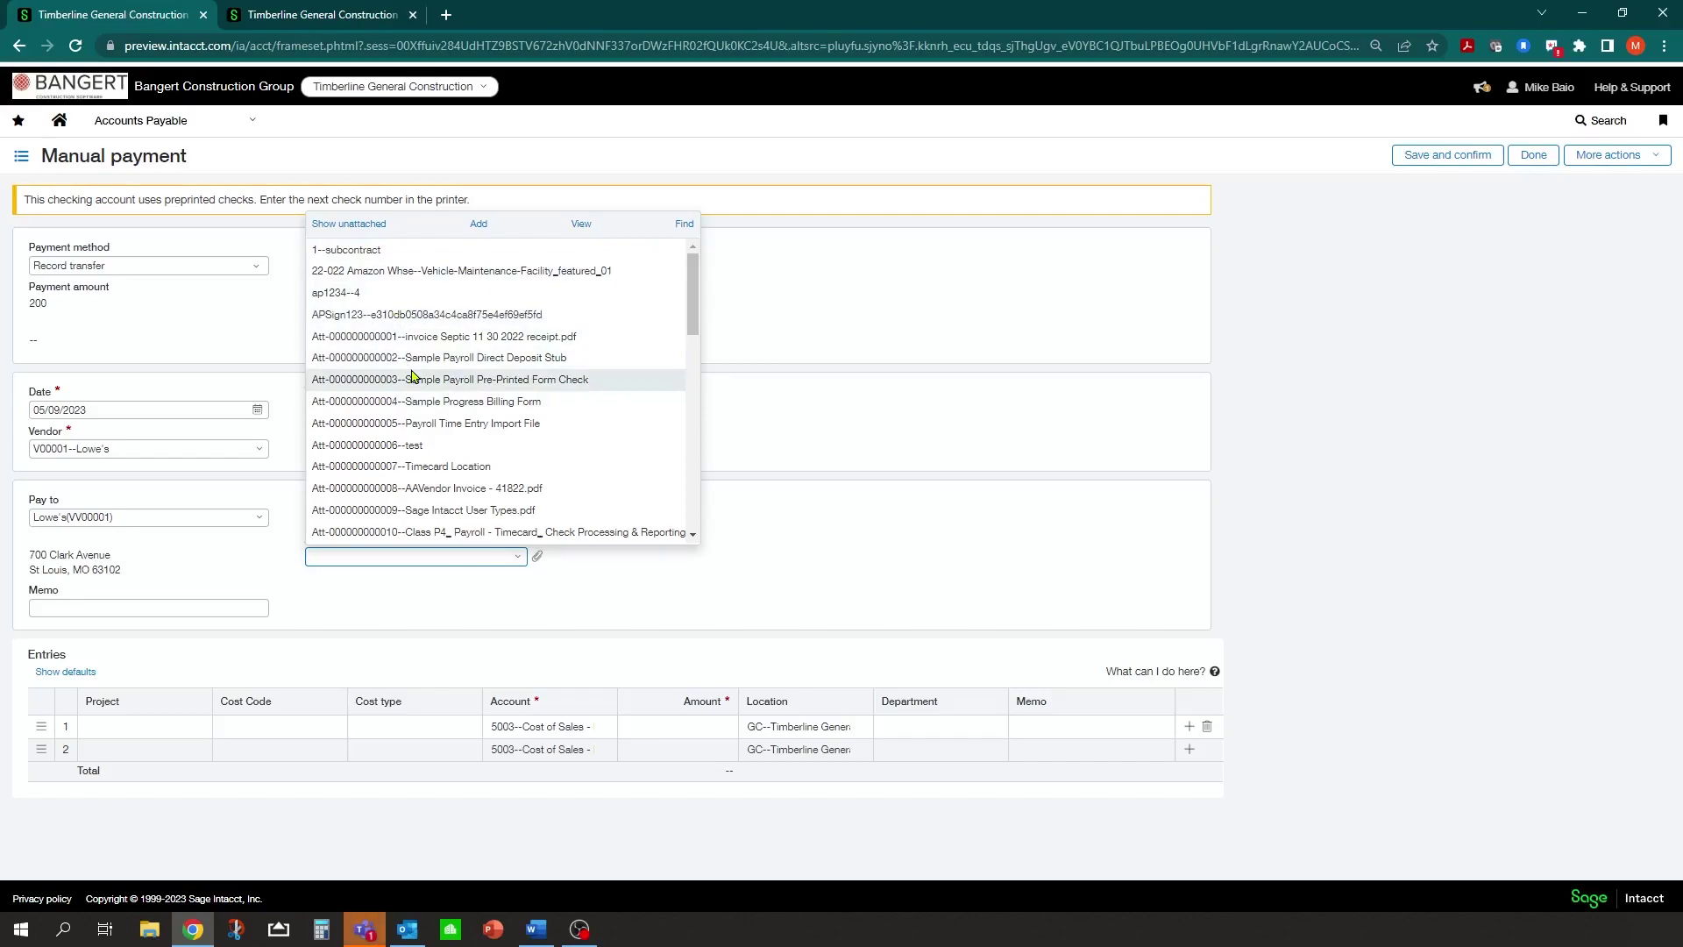
pyautogui.click(587, 564)
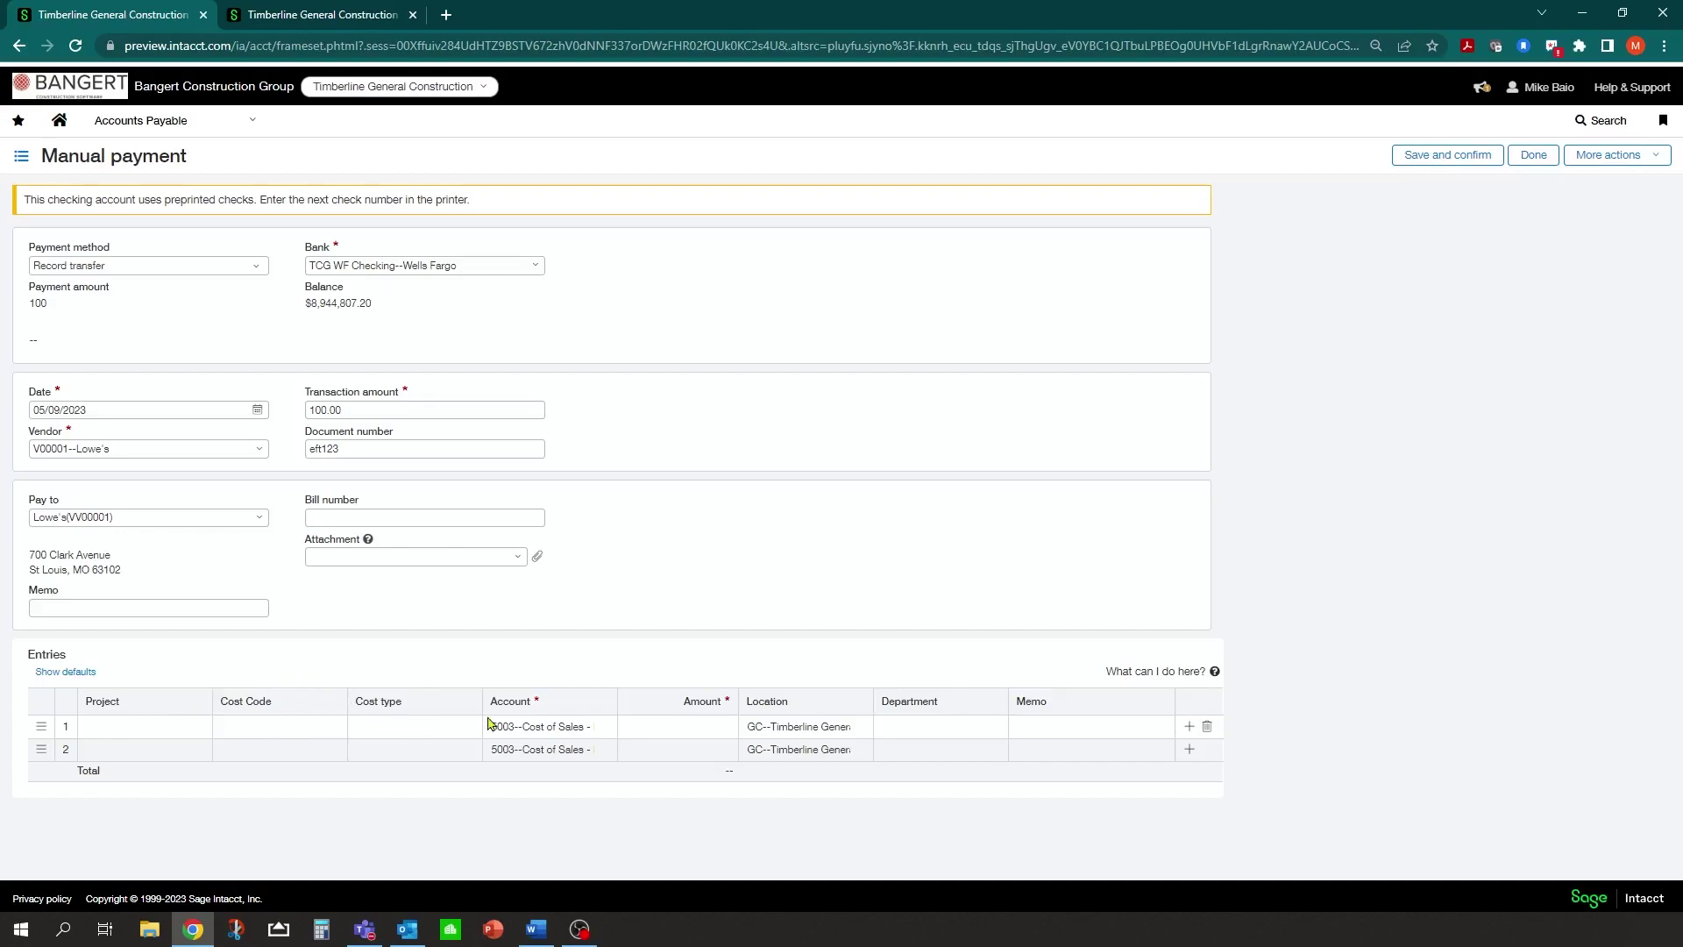
pyautogui.click(1609, 155)
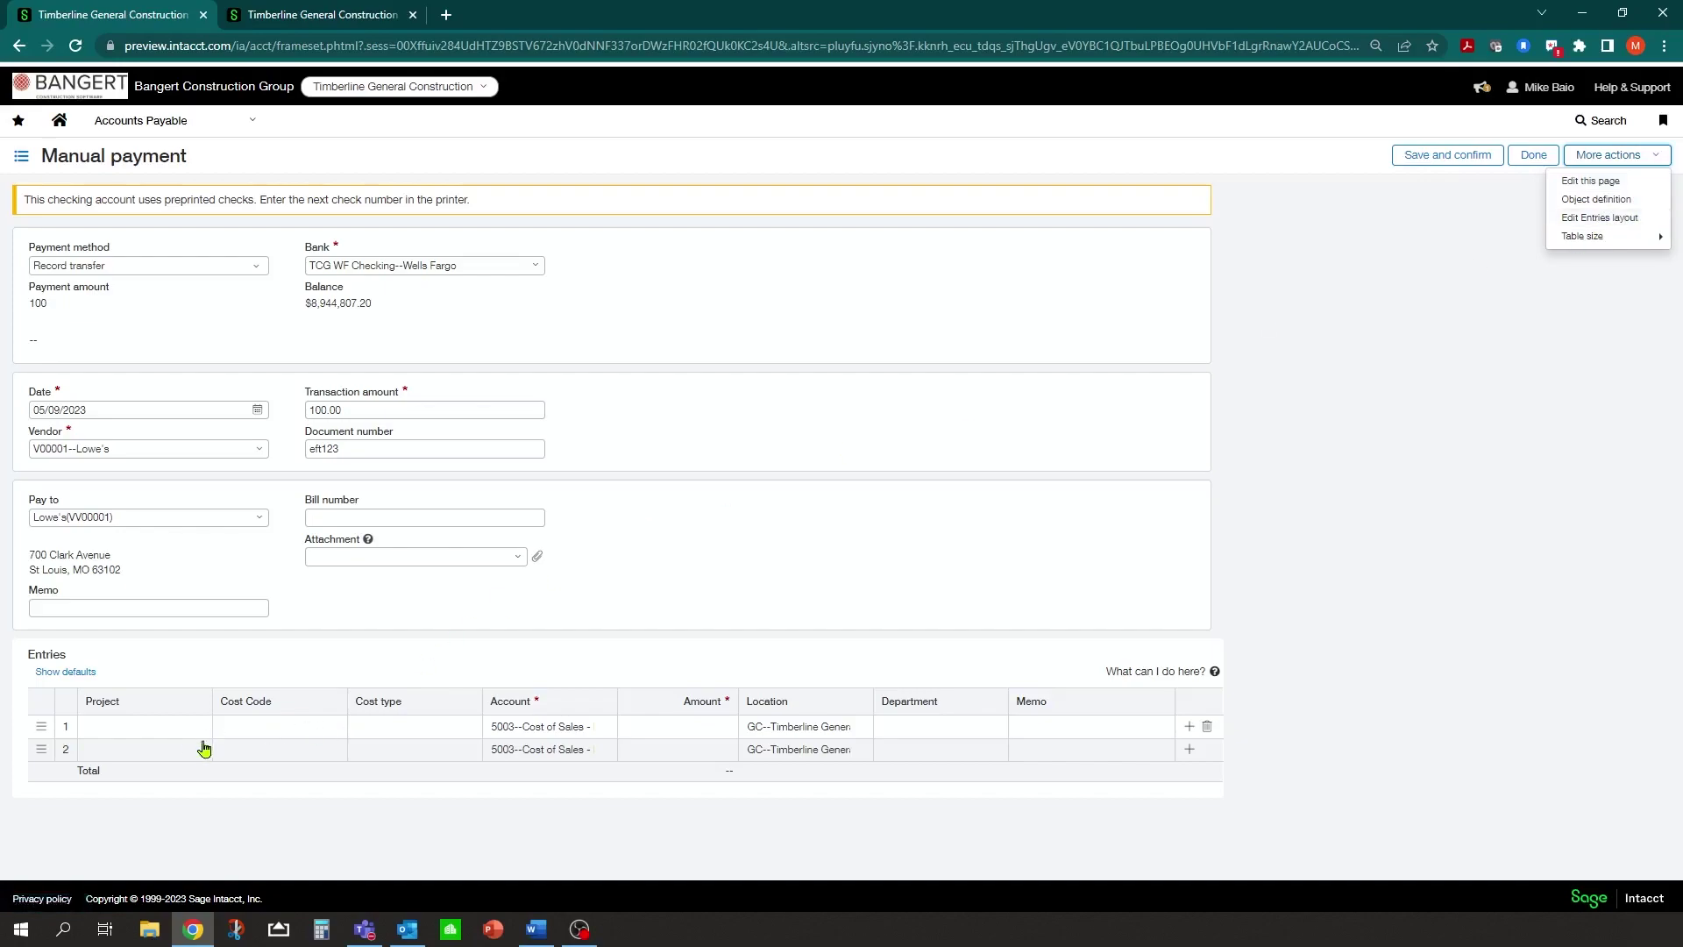
pyautogui.click(176, 731)
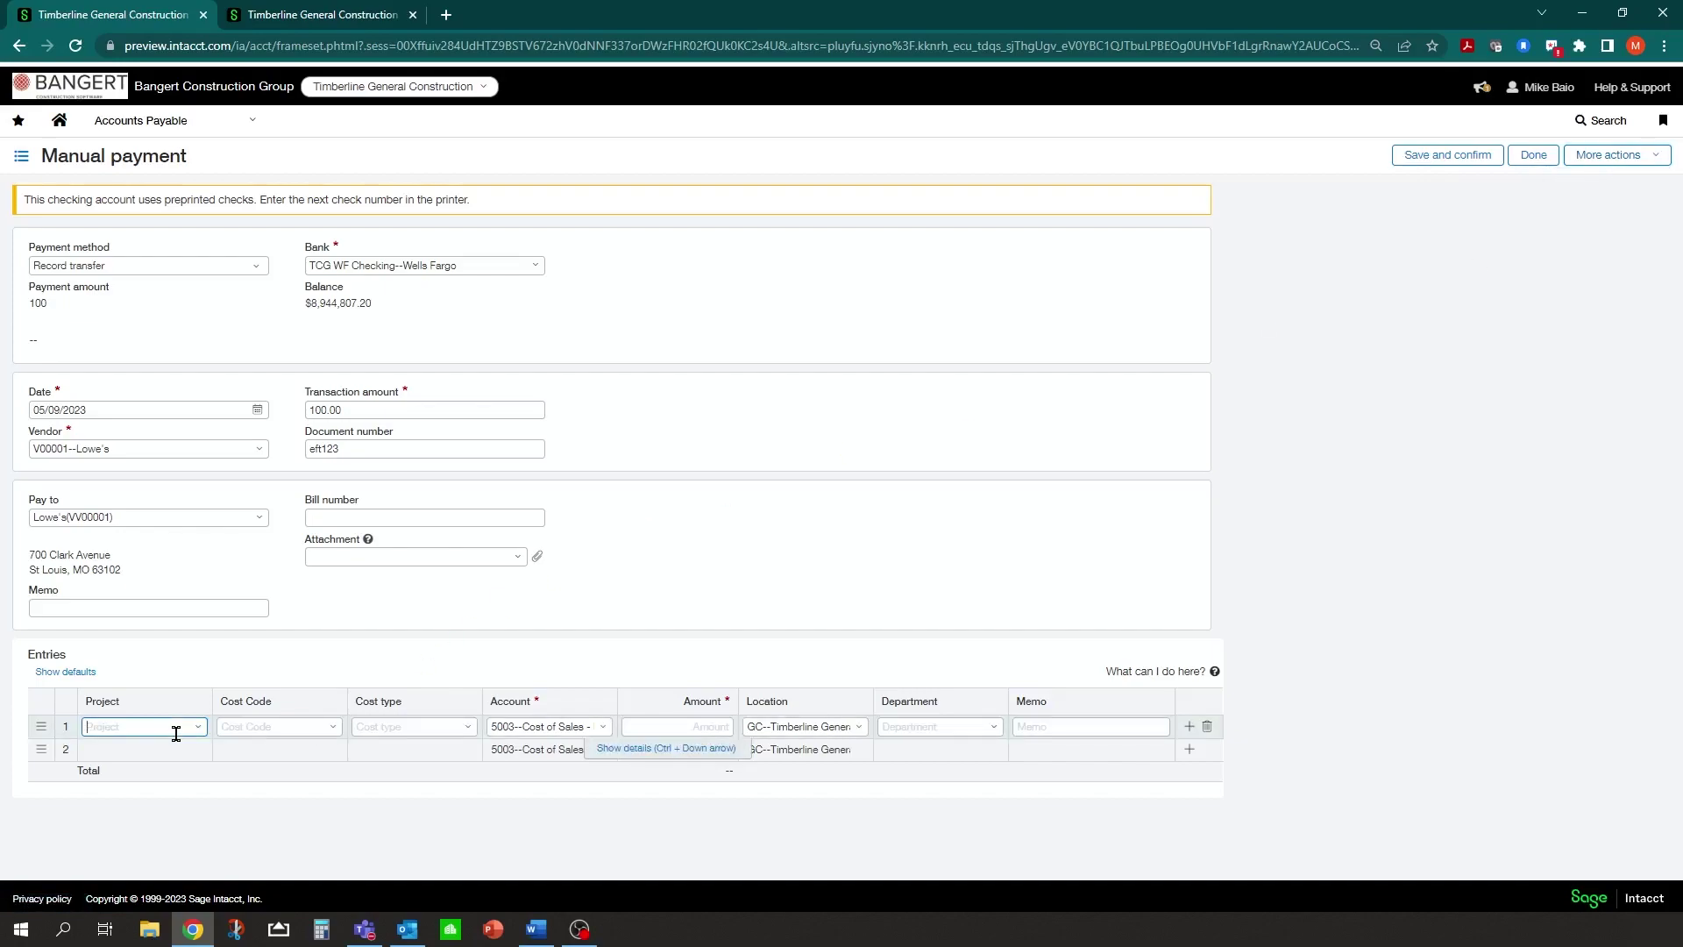
# Code entry line 1 to project 20-003, cost code G06-050 Fasteners, cost type Materials
pyautogui.click(197, 731)
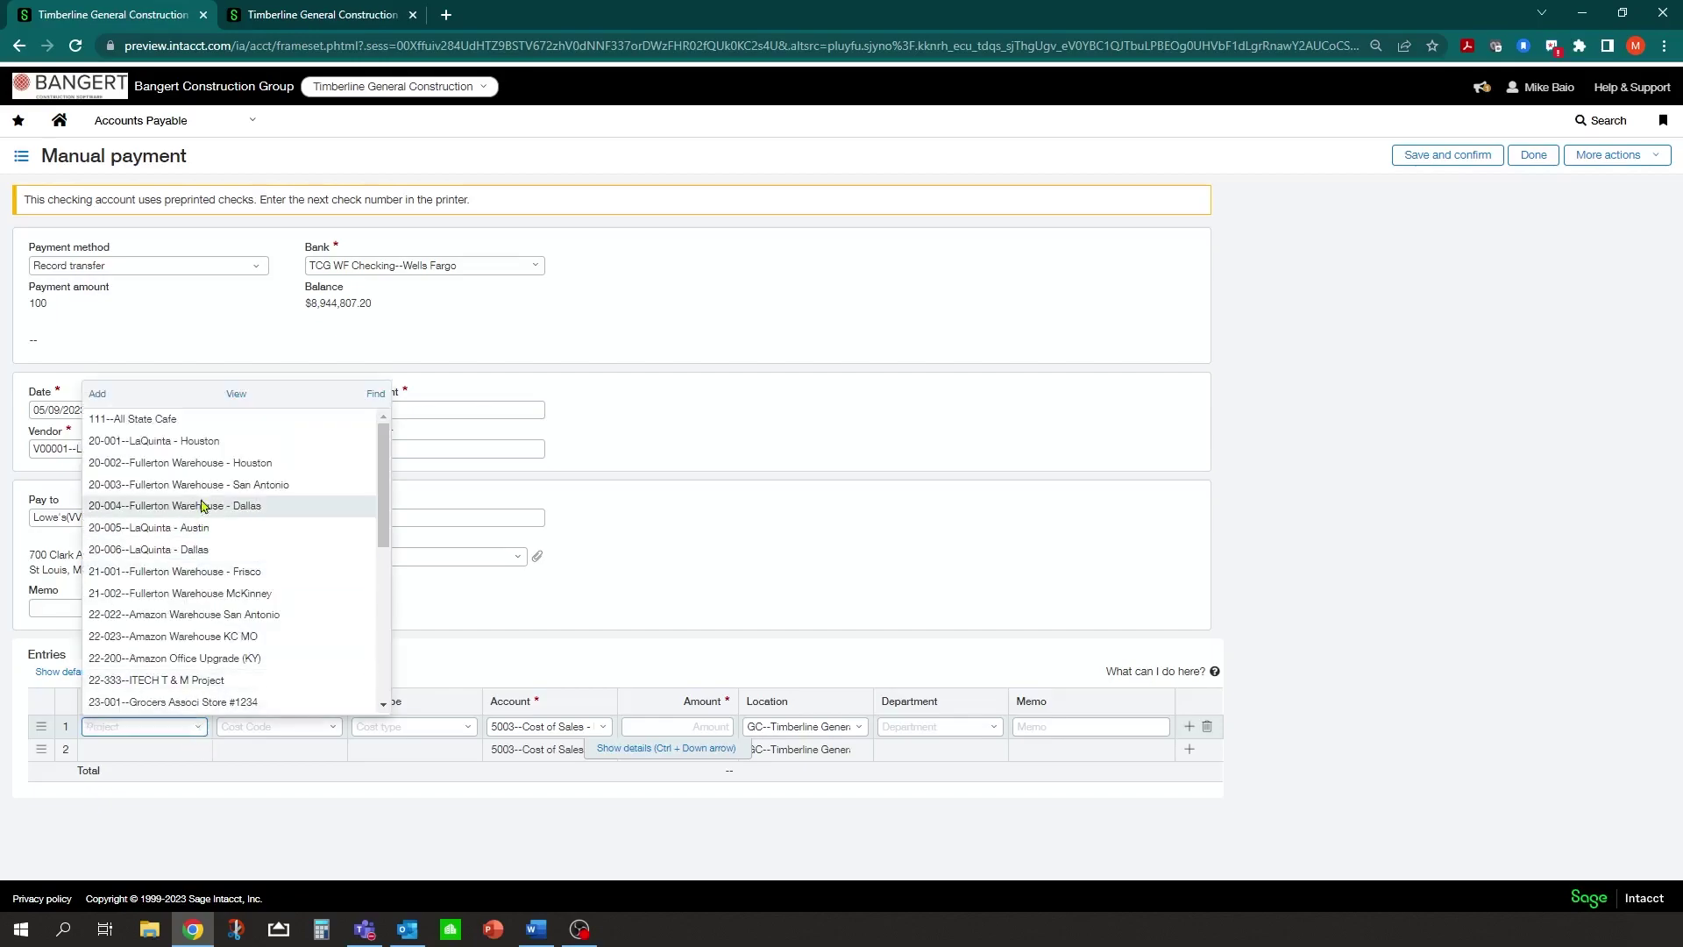
pyautogui.click(200, 485)
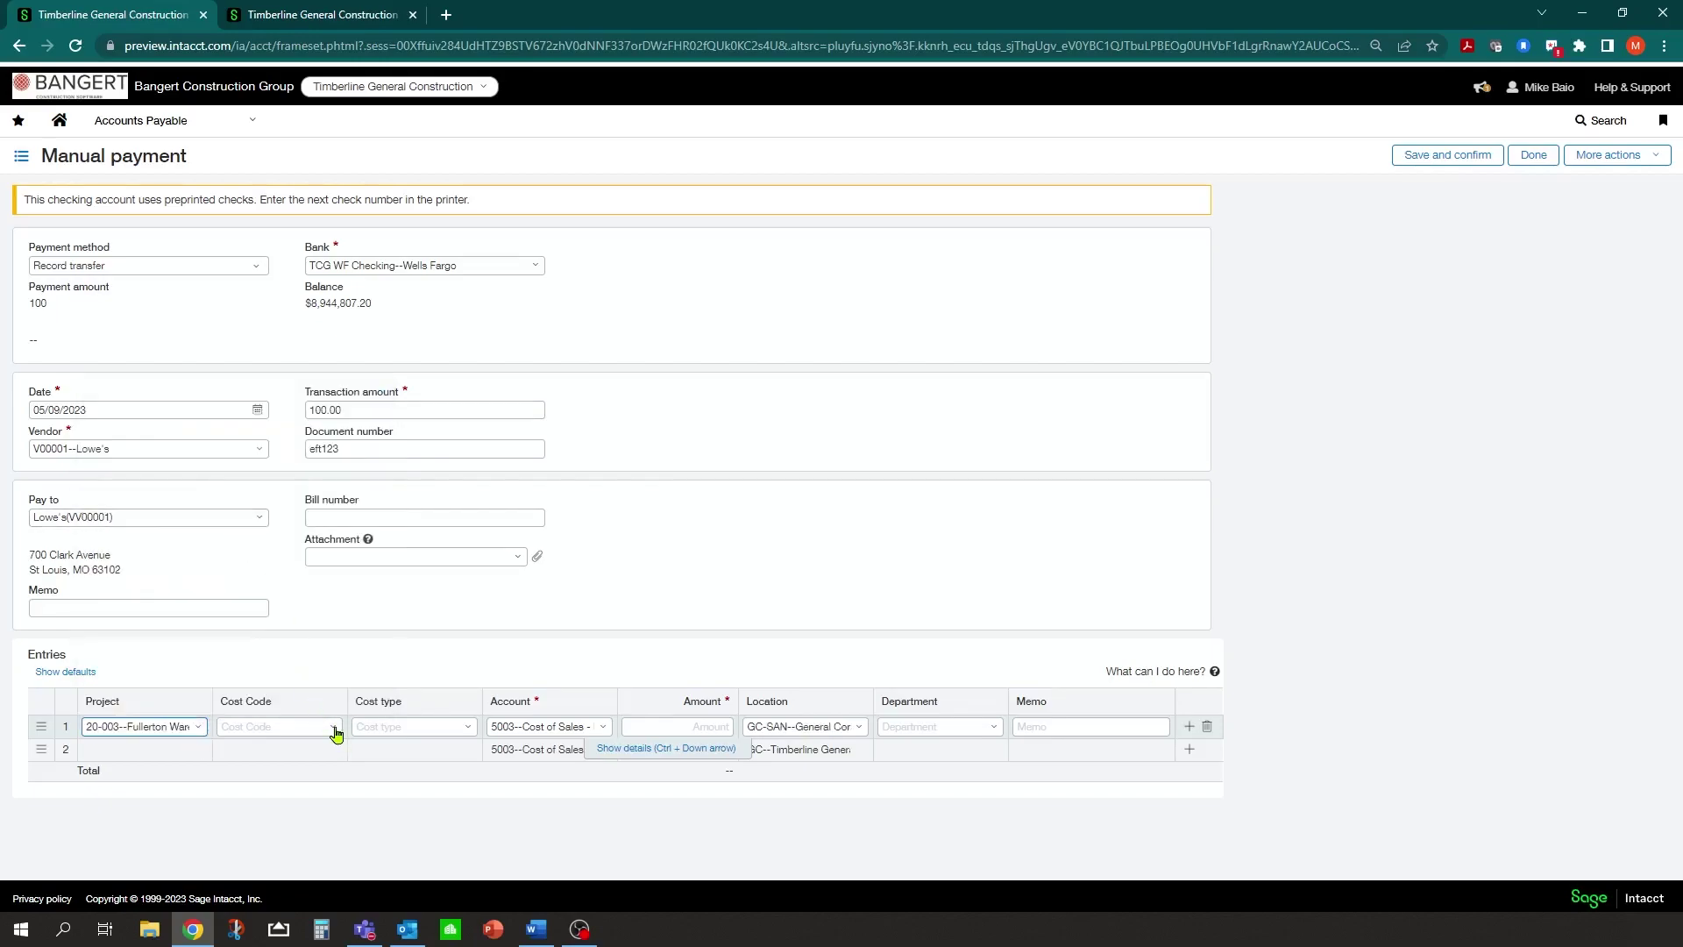
pyautogui.click(333, 727)
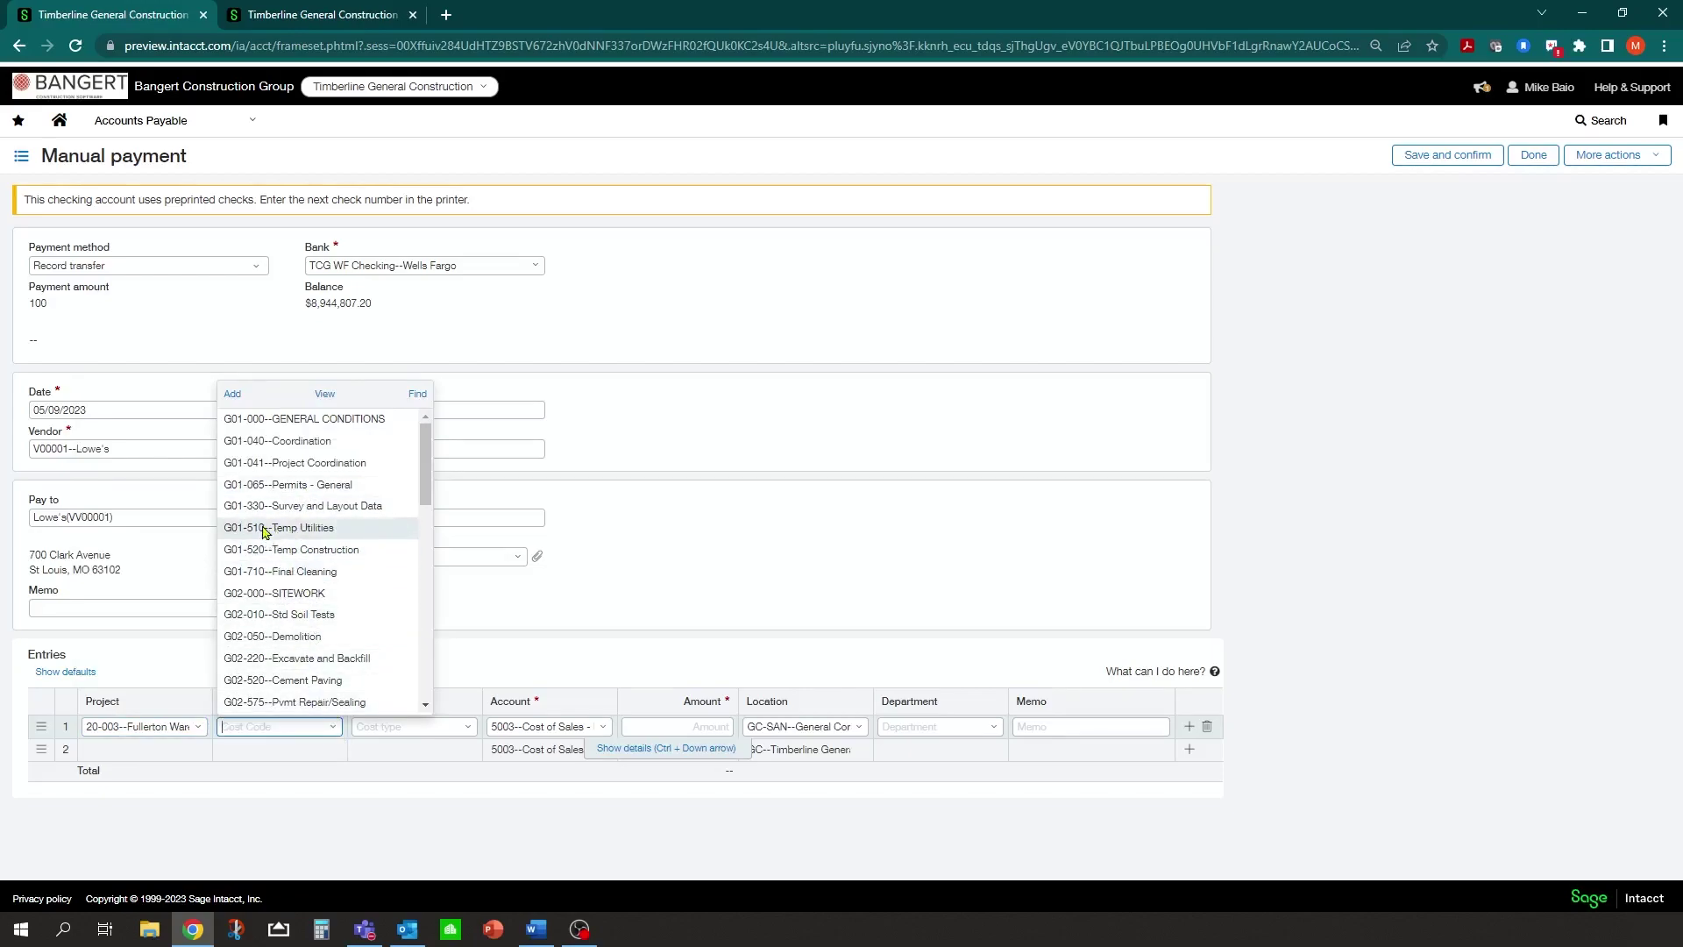
pyautogui.scroll(-2, 340, 607)
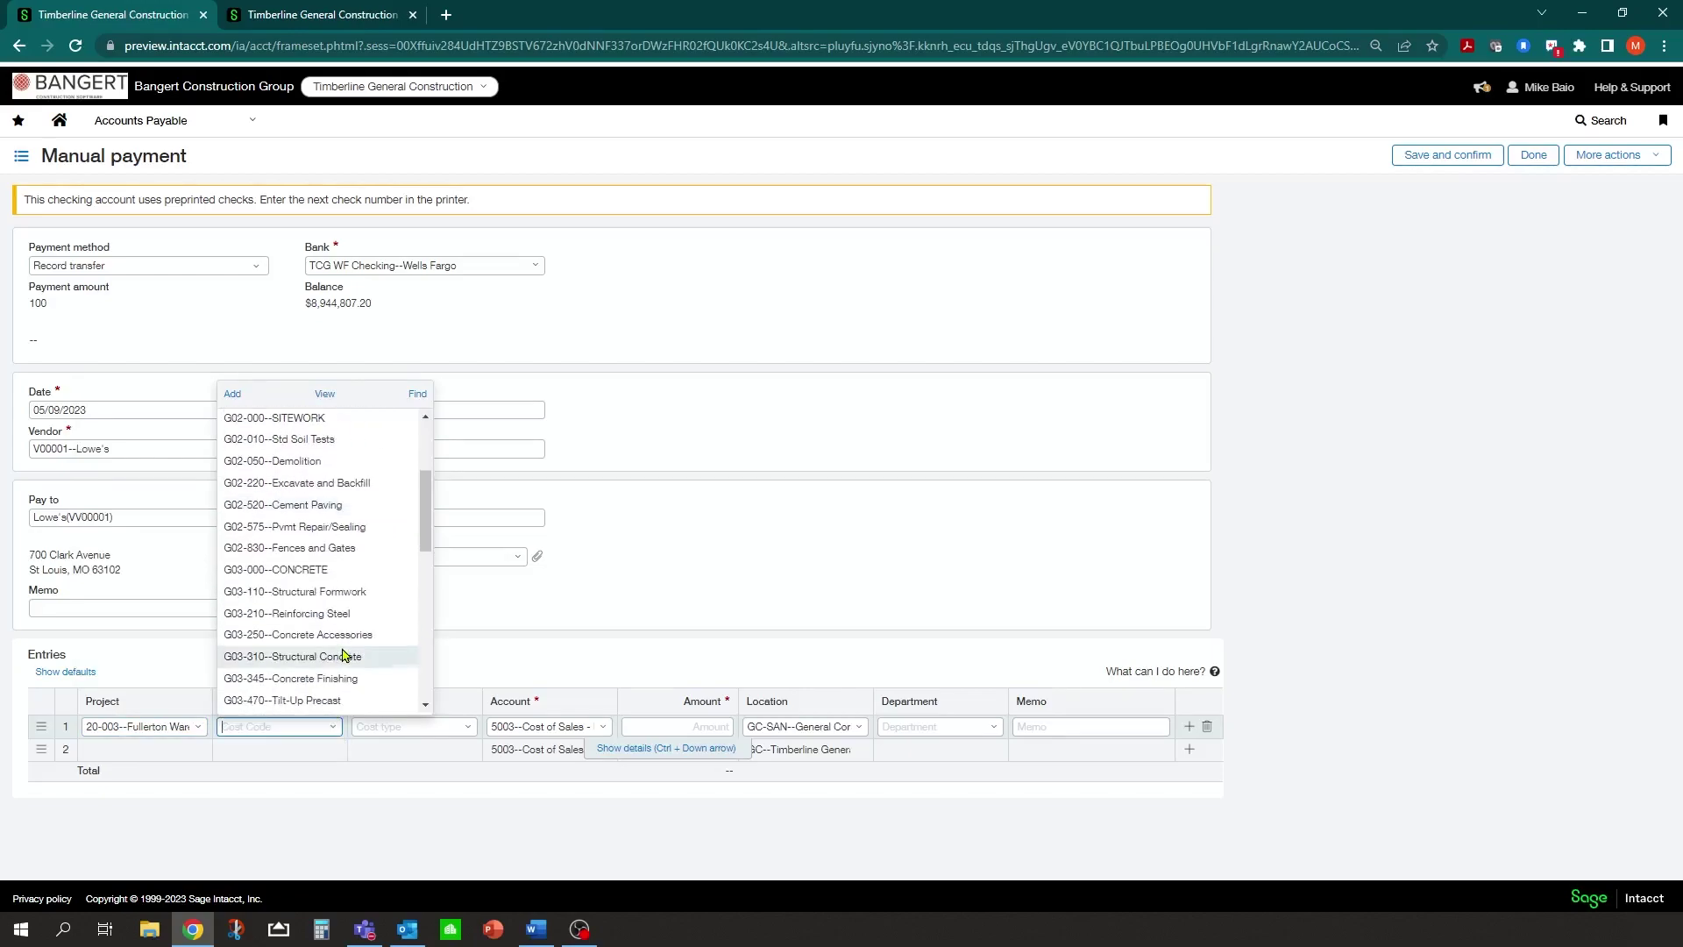
pyautogui.scroll(-3, 338, 606)
pyautogui.click(324, 589)
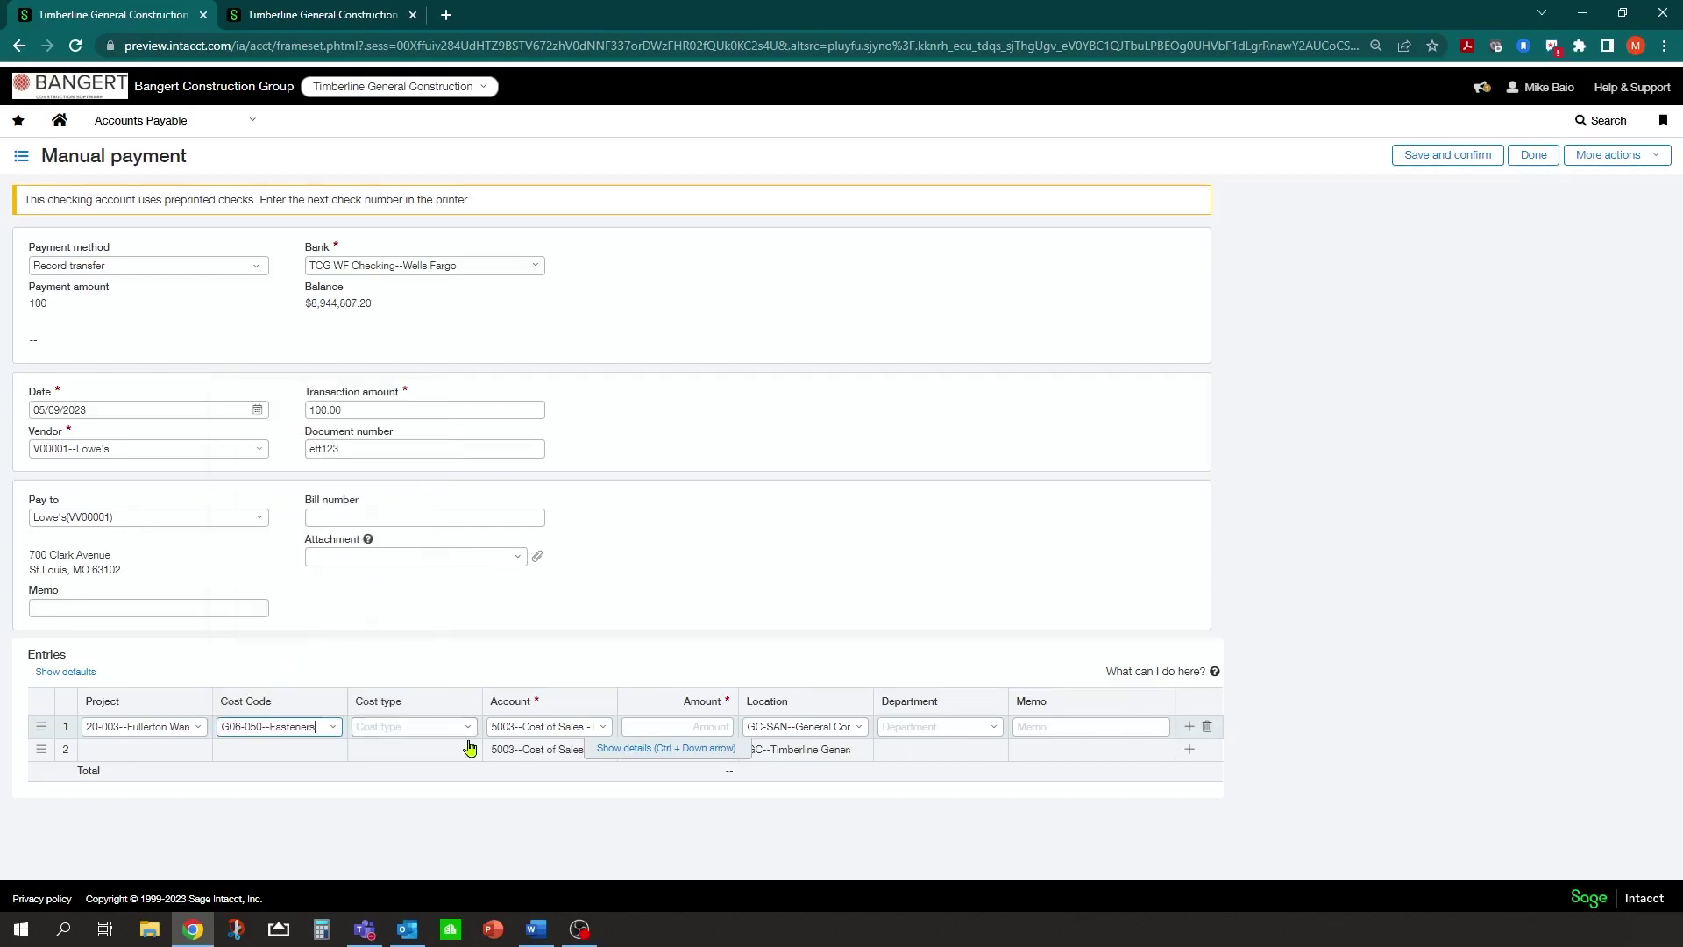
pyautogui.click(465, 731)
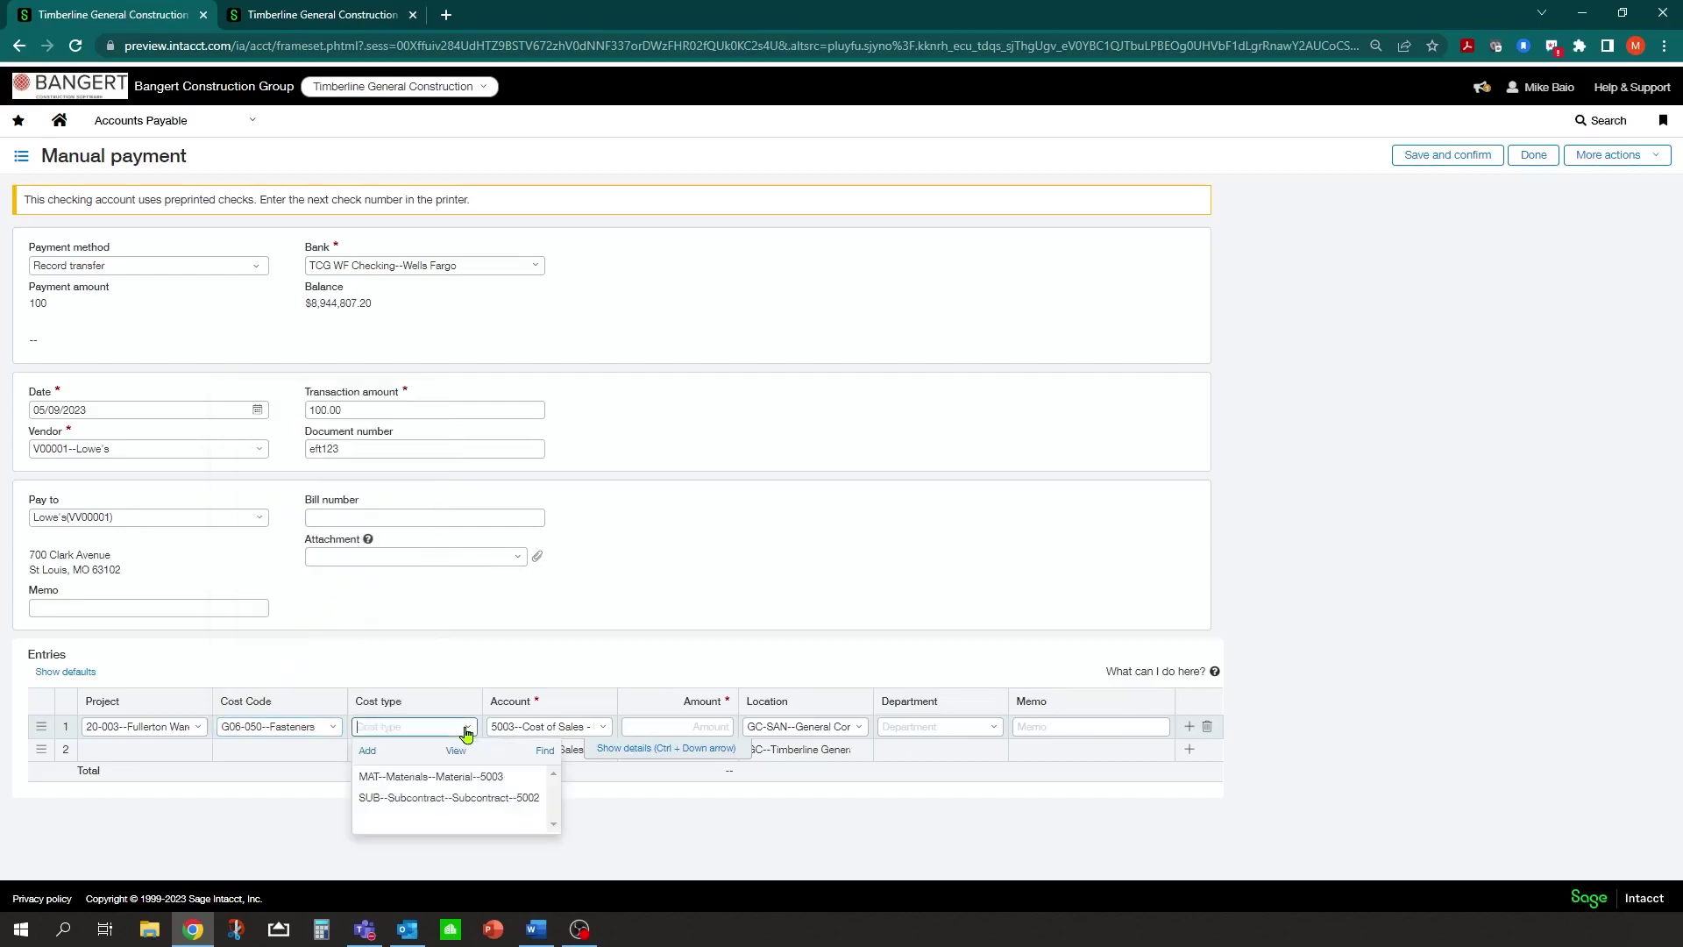
pyautogui.click(416, 777)
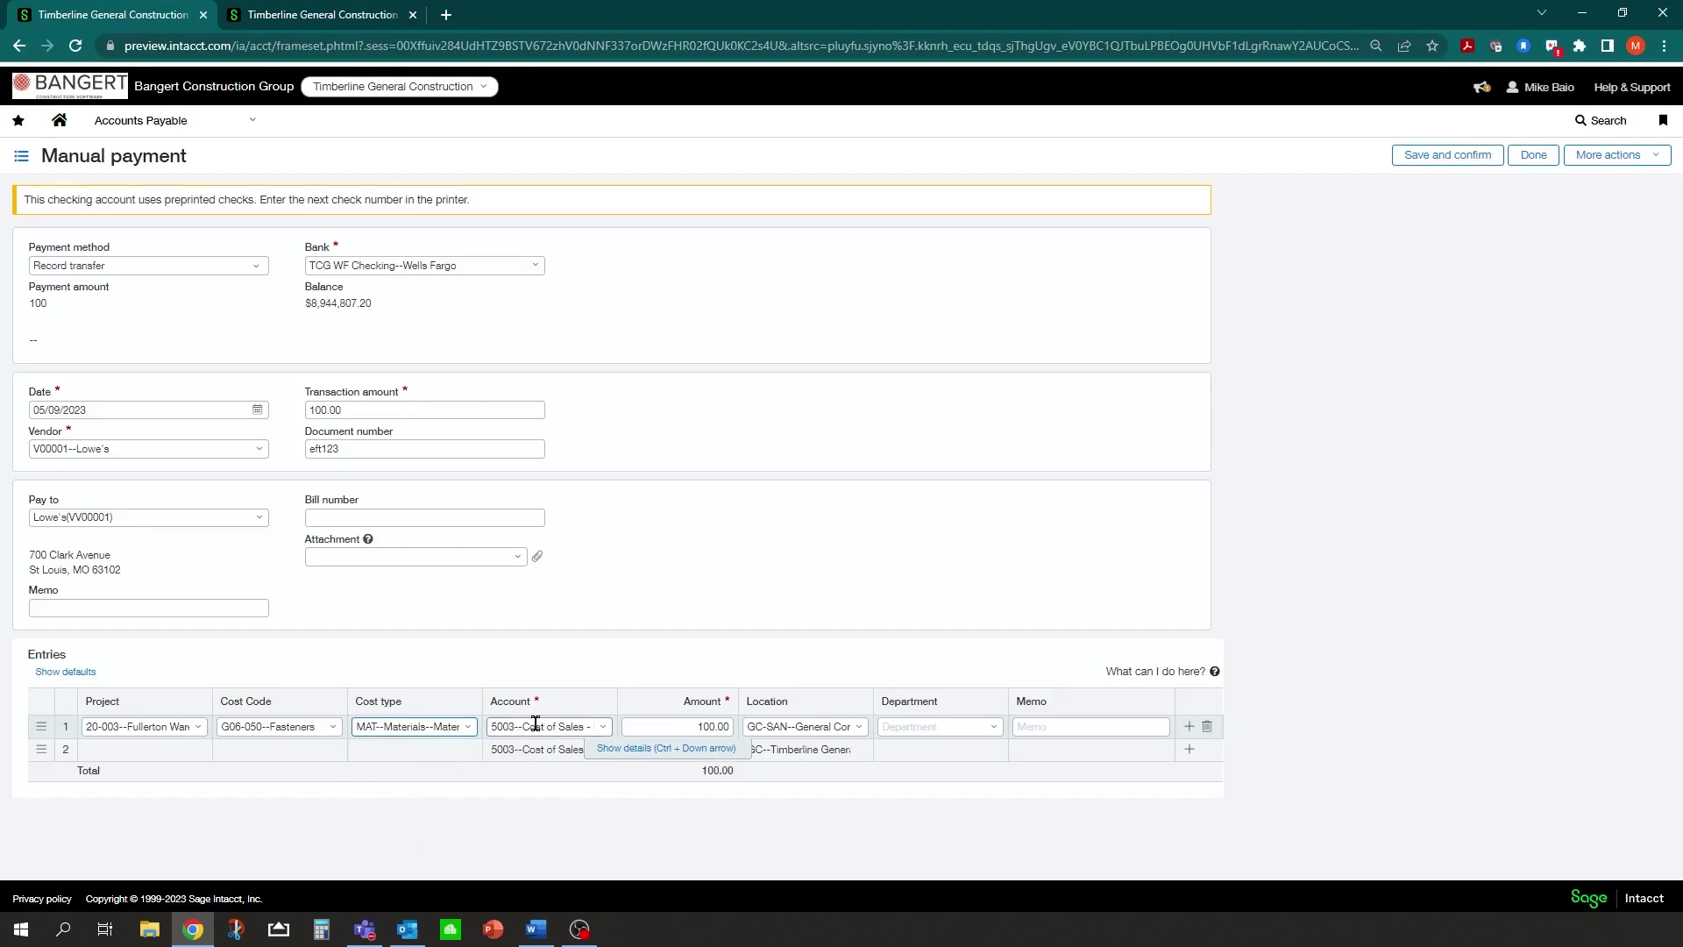
# Keep account 5003, set department 10--Construction, and add a memo on line 1
pyautogui.click(603, 726)
pyautogui.click(807, 605)
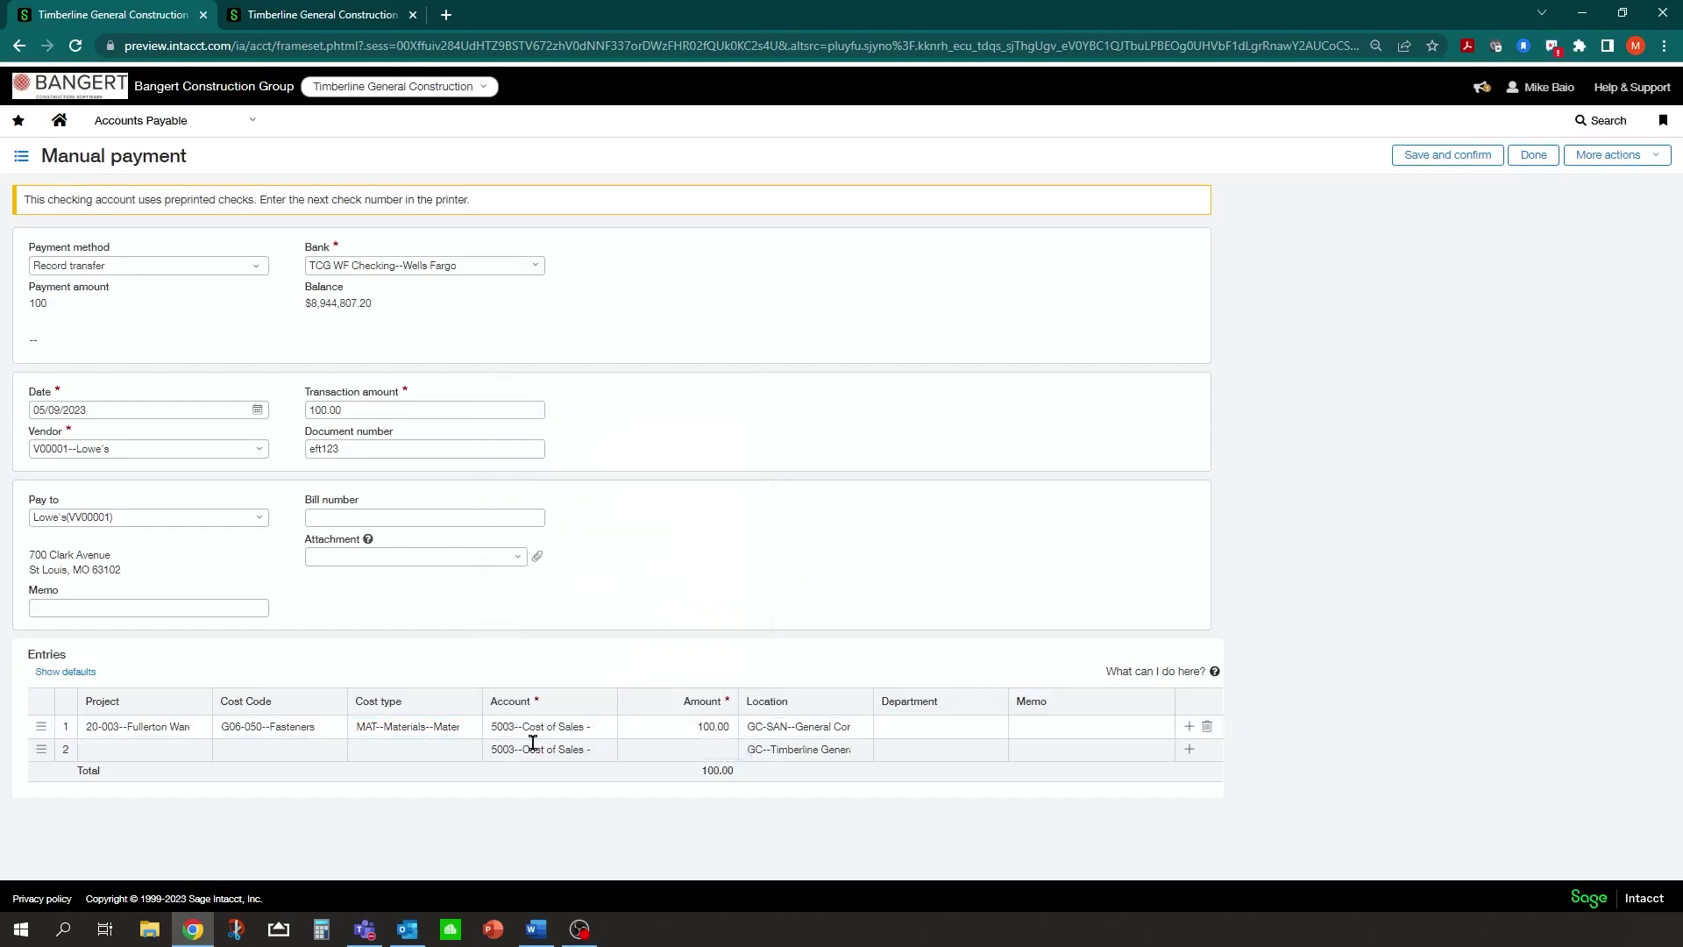
pyautogui.click(662, 727)
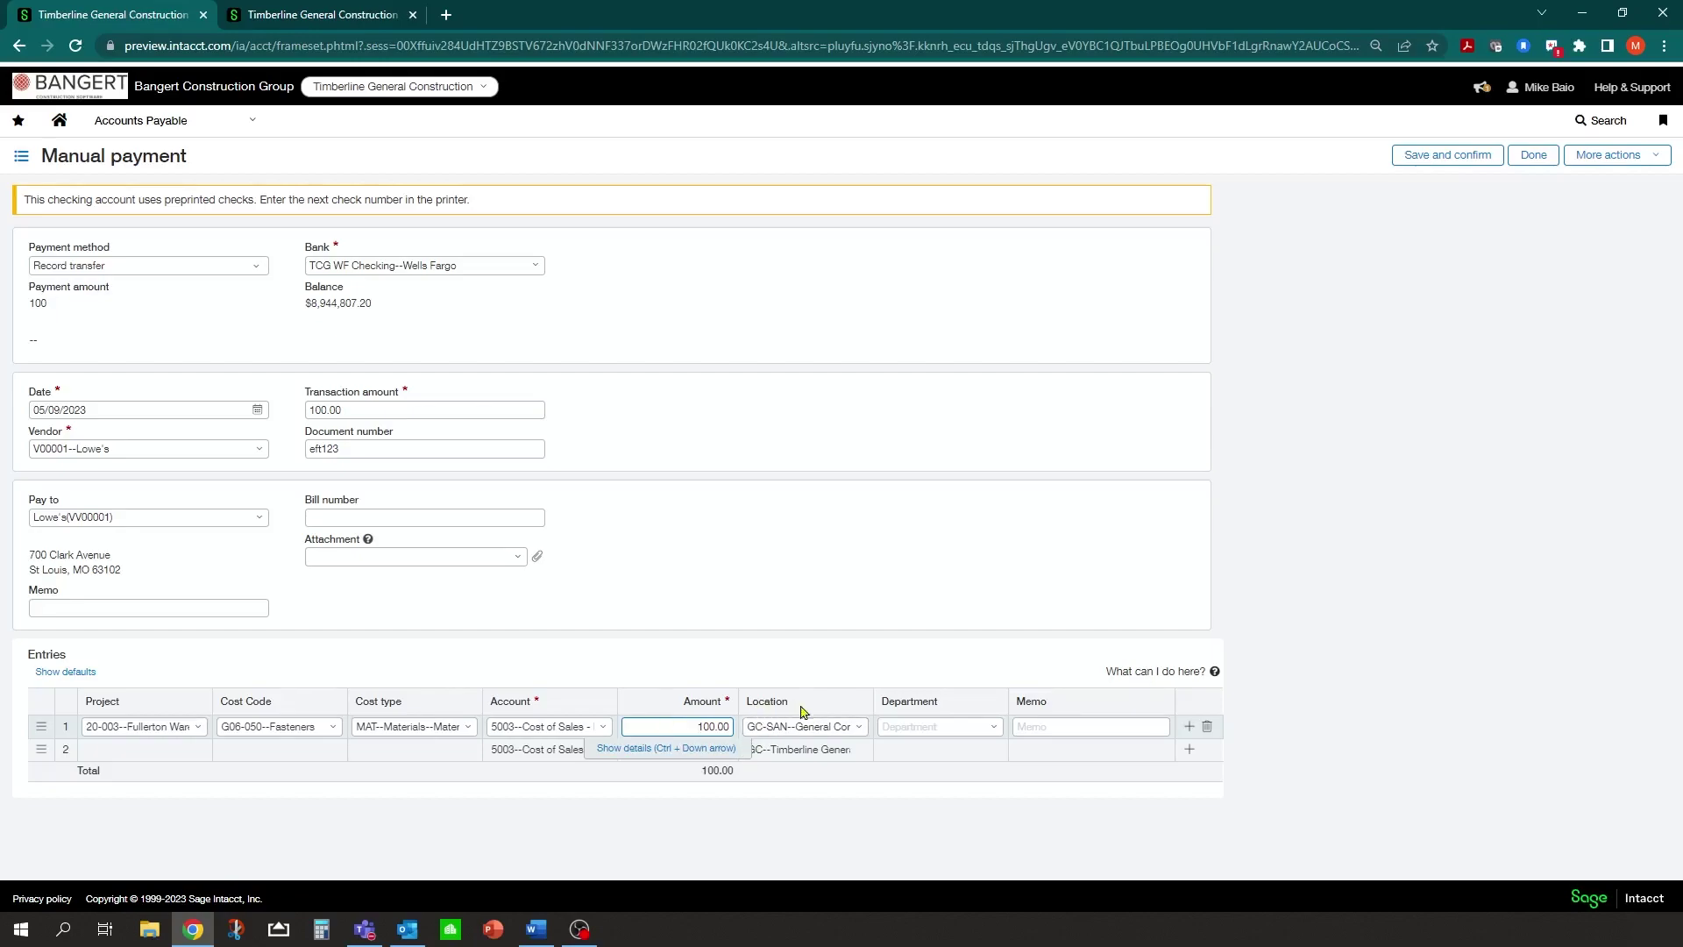
pyautogui.click(995, 728)
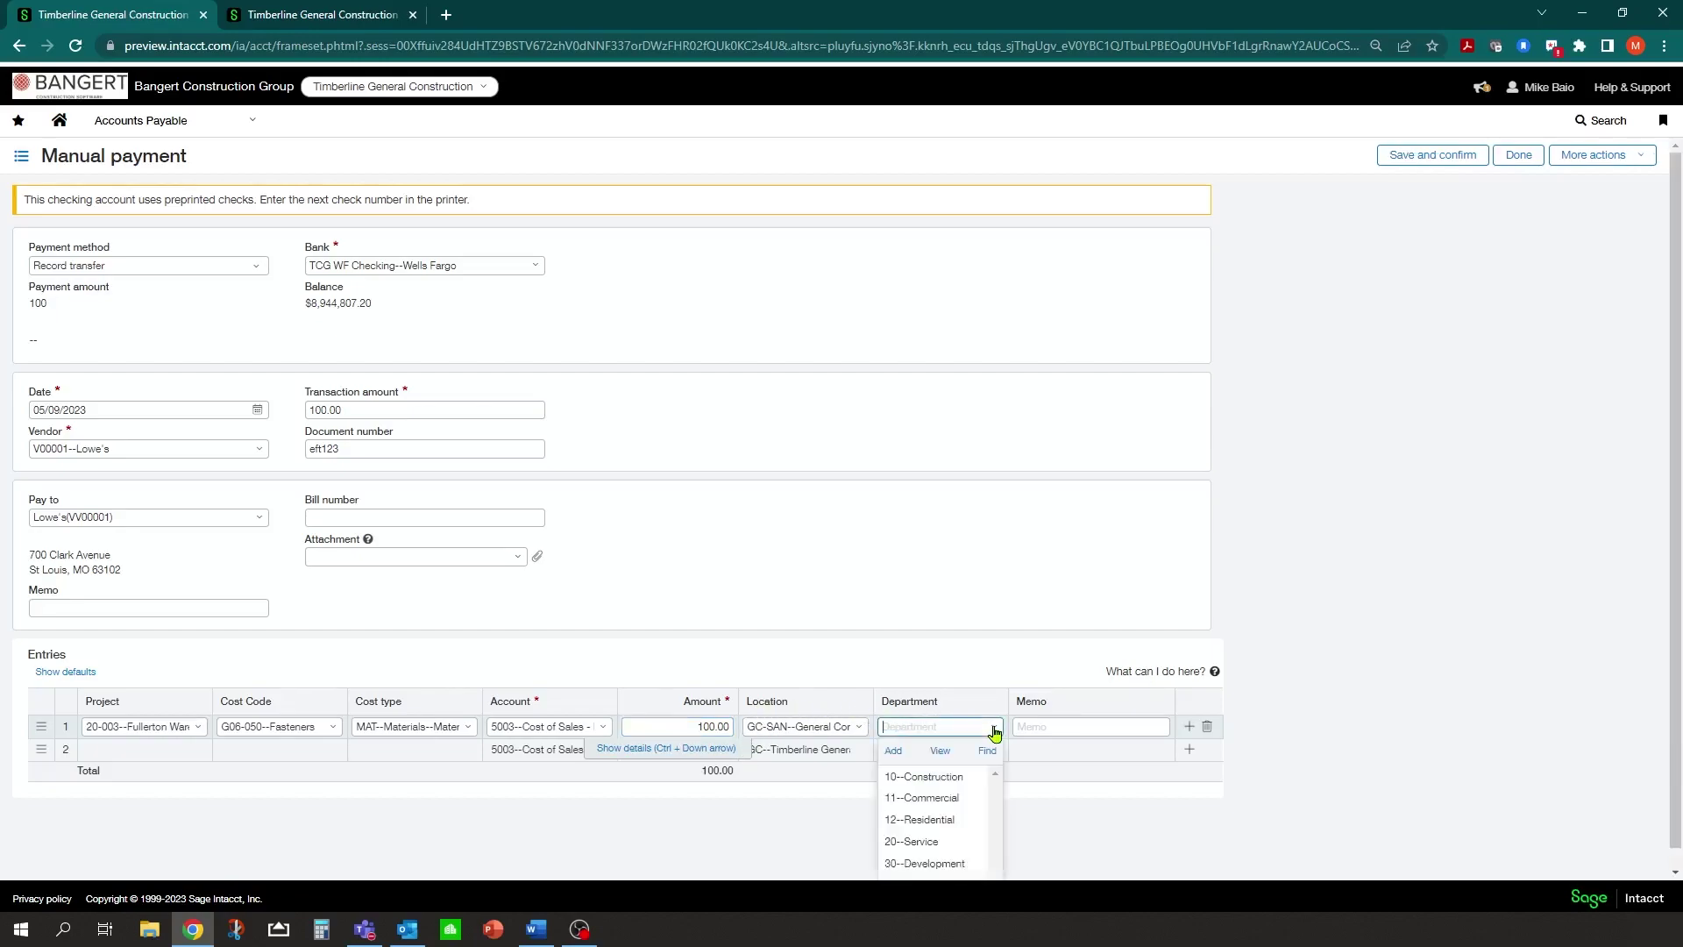
pyautogui.click(946, 778)
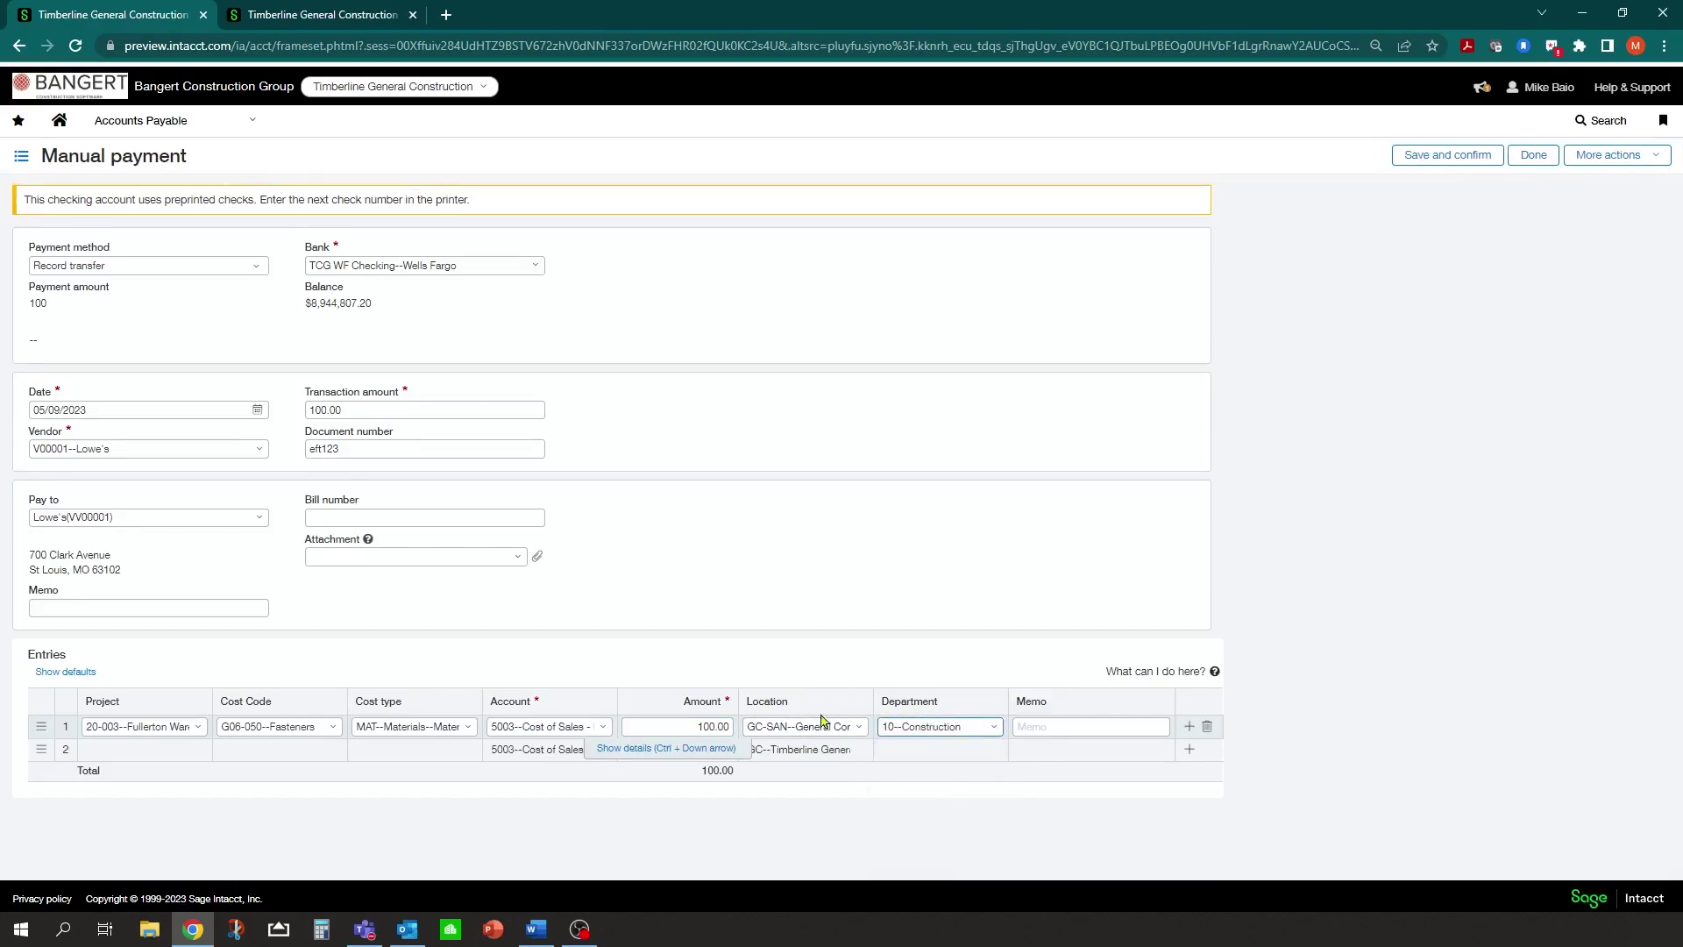
pyautogui.click(1033, 728)
pyautogui.write('dfksdlfkjf;sakfjsd;lfkjsdf;lksdjflsdfkjsld;fkjsdfl;ksdjflsdkfsdlfksdj')
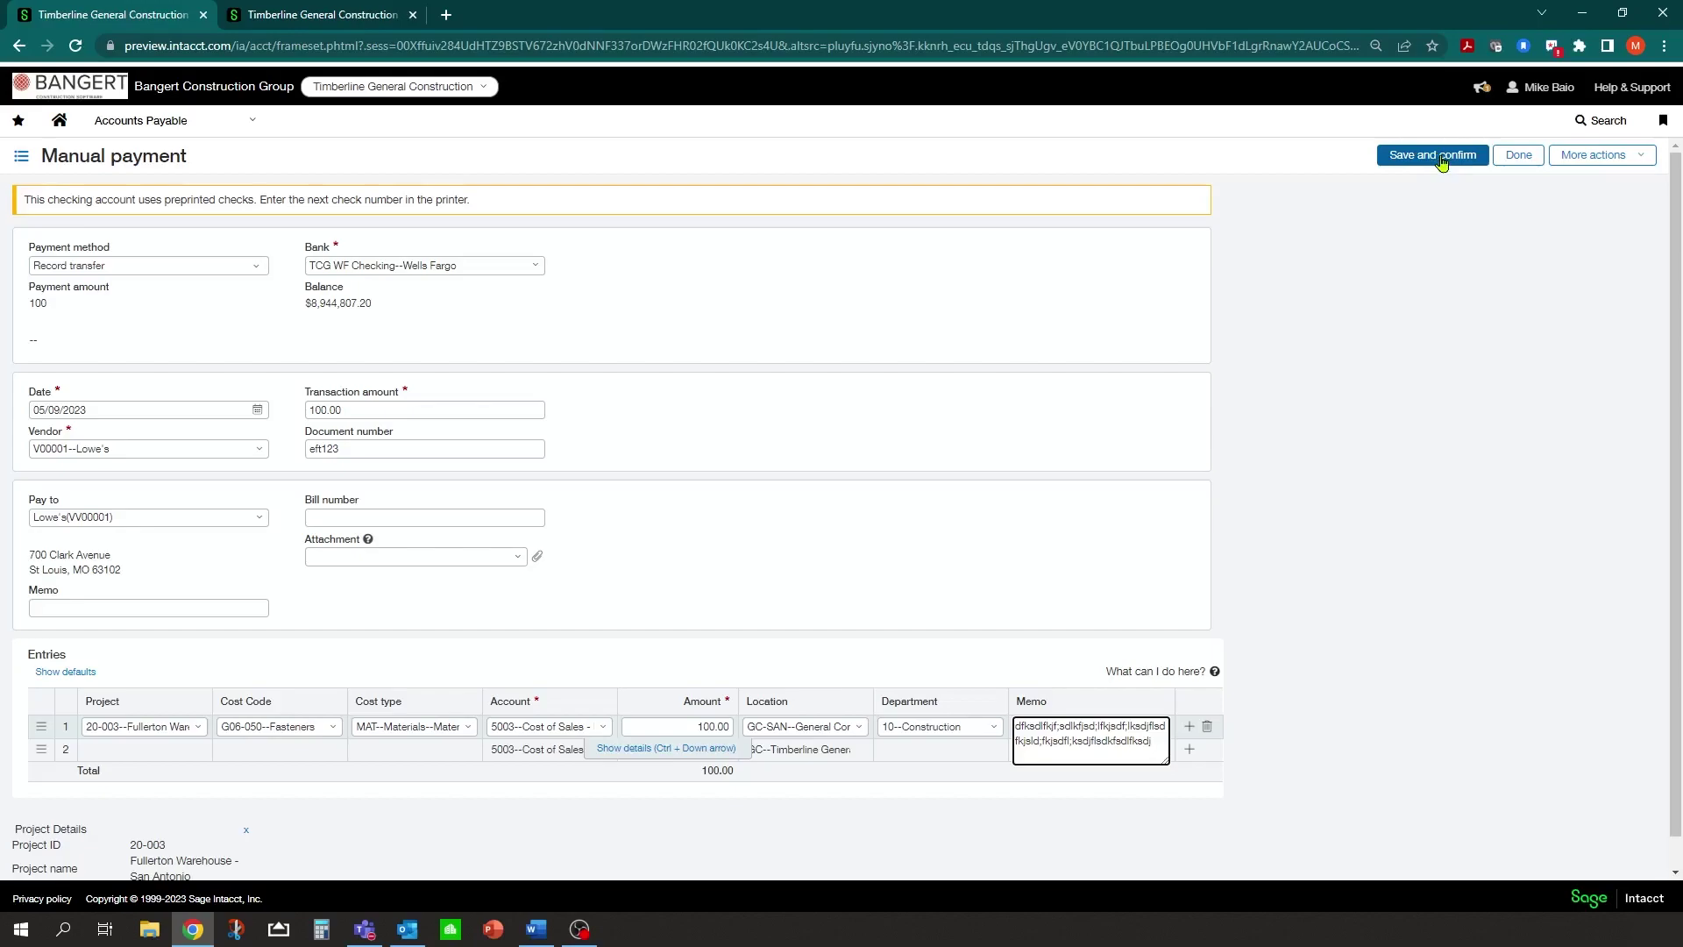
# After the save error, add bill number 456678 and resubmit the Lowe's transfer
pyautogui.click(1442, 159)
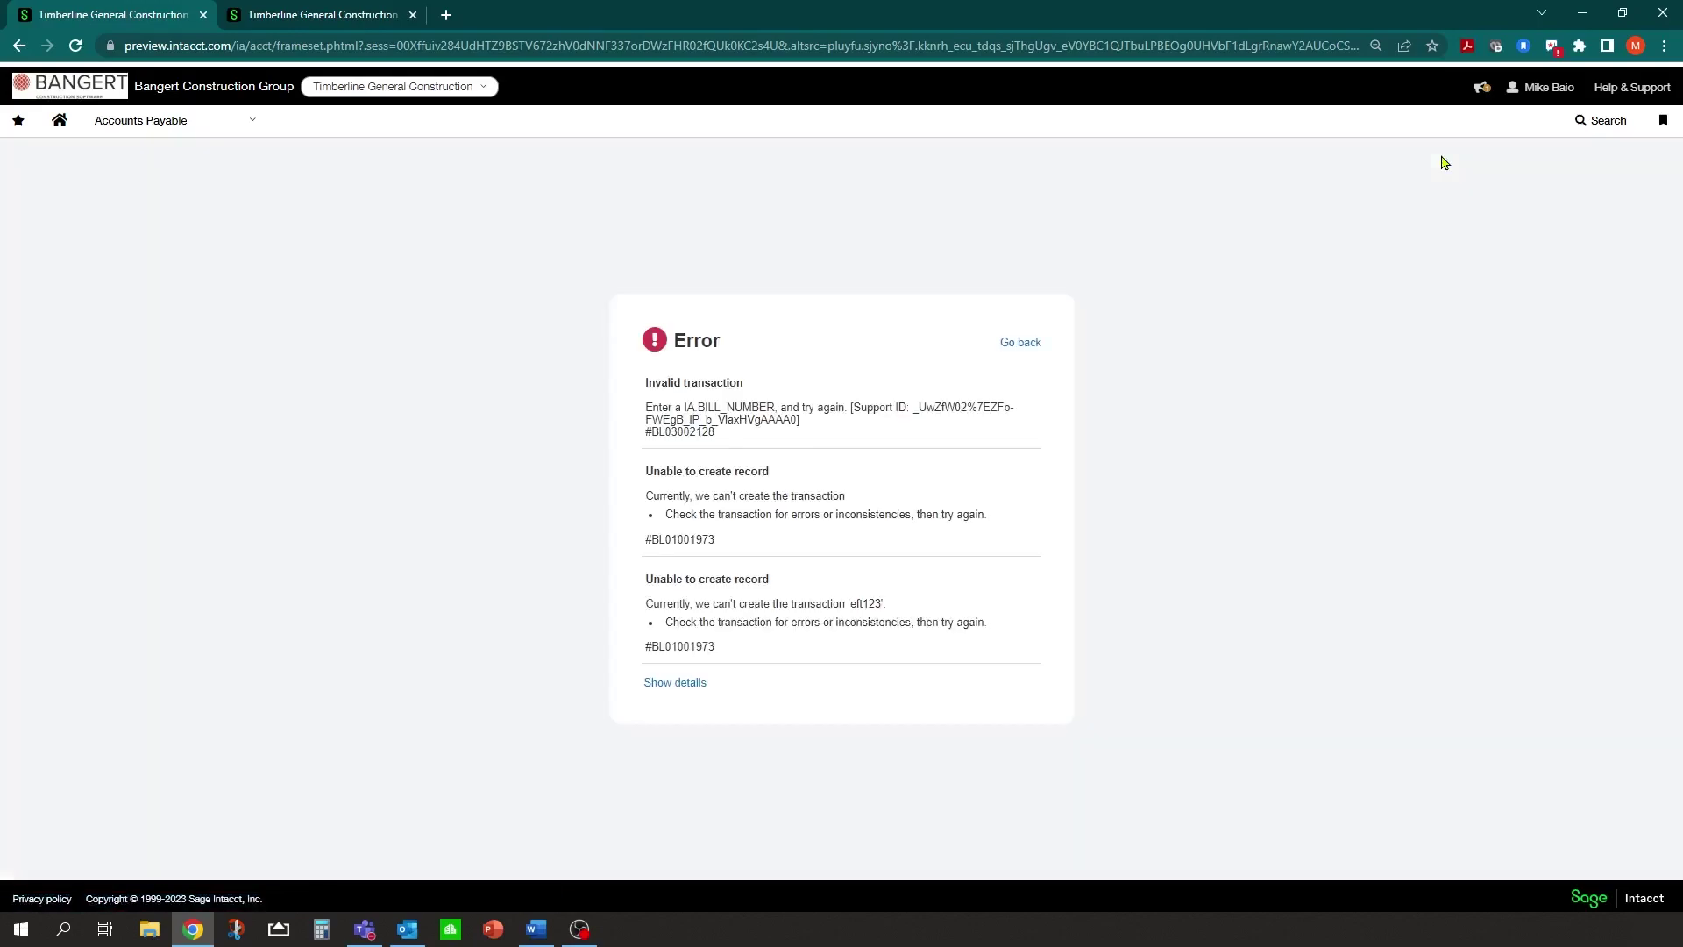
pyautogui.click(1021, 346)
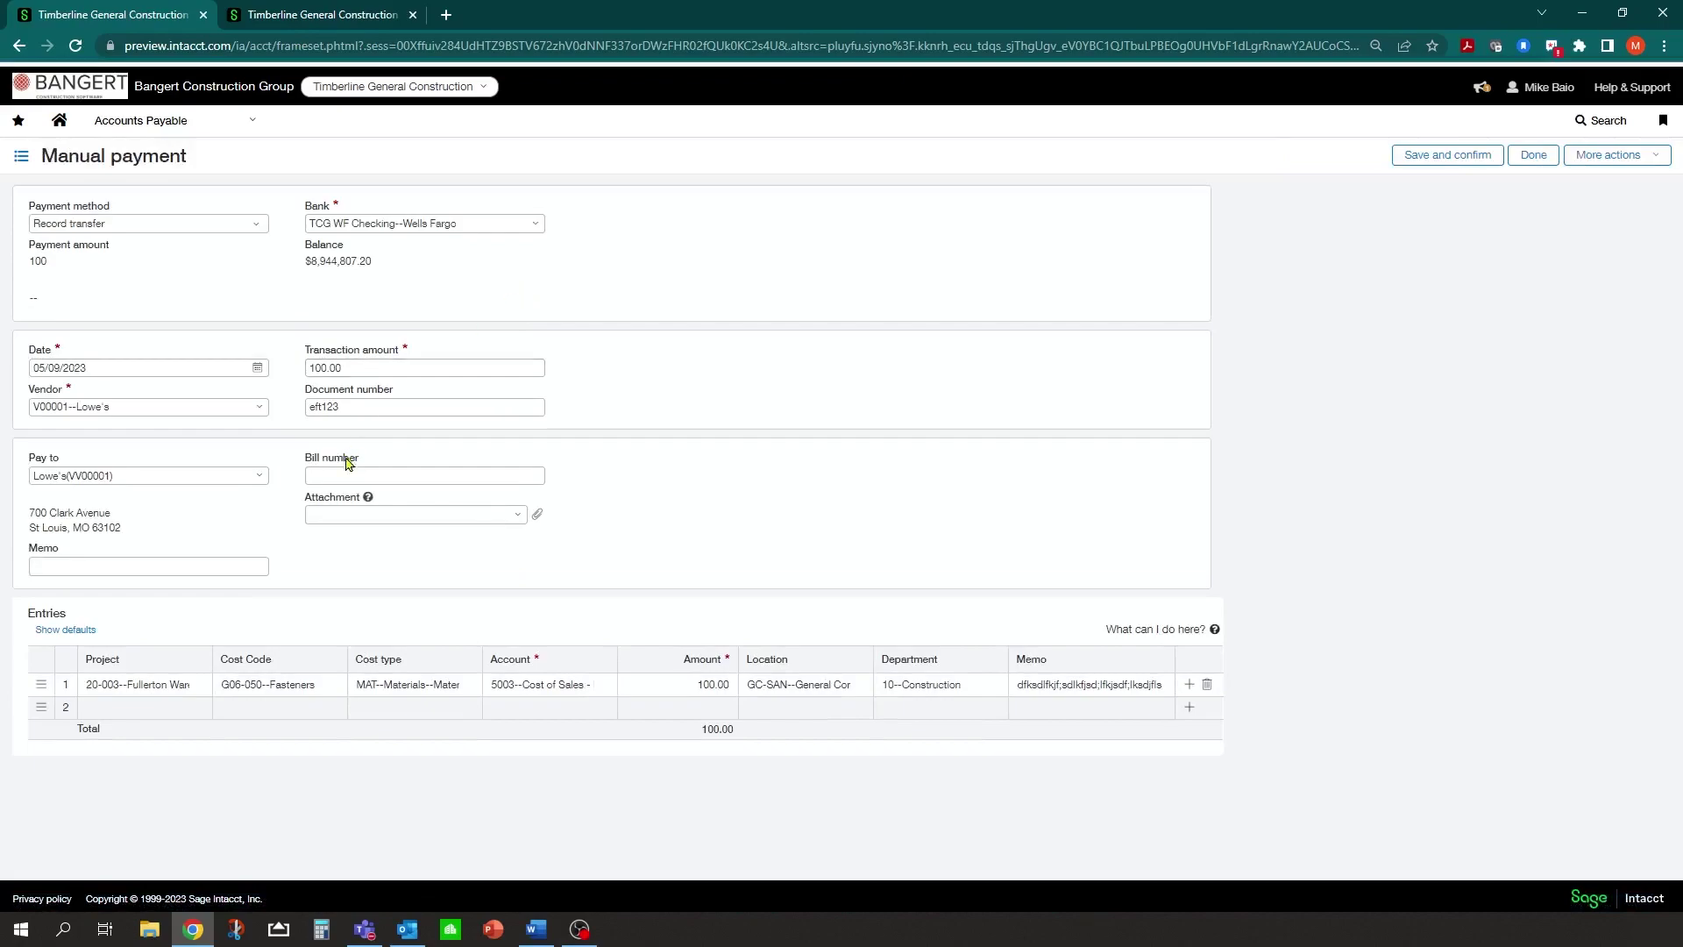
pyautogui.click(354, 476)
pyautogui.write('456678')
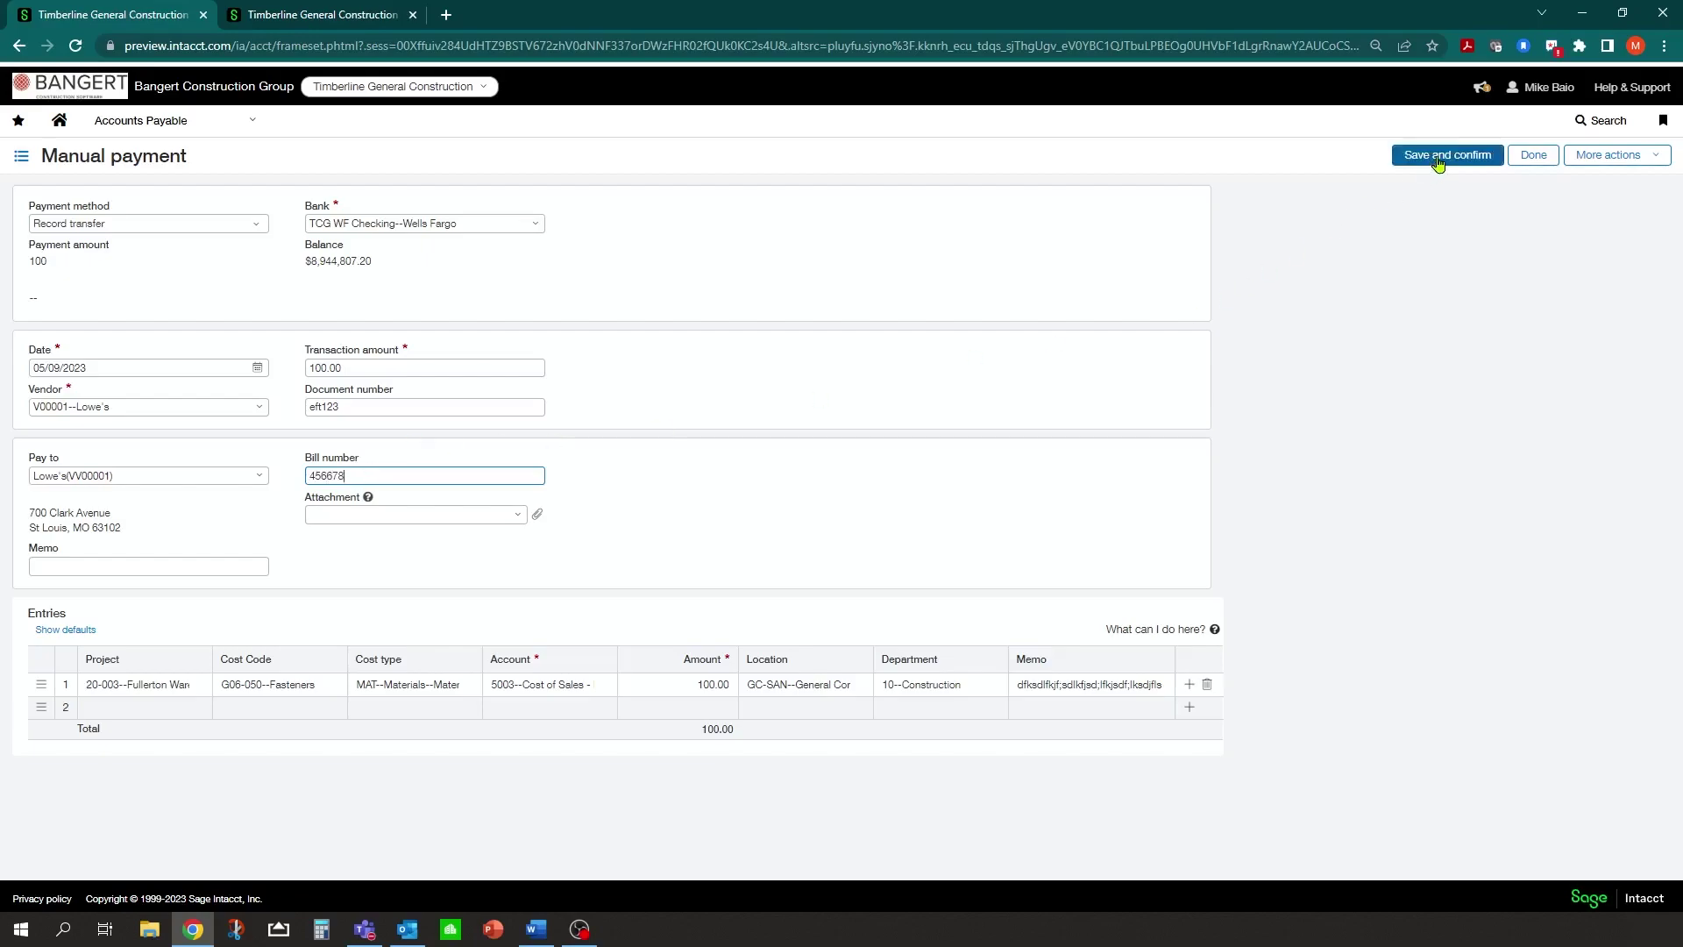
pyautogui.click(1438, 163)
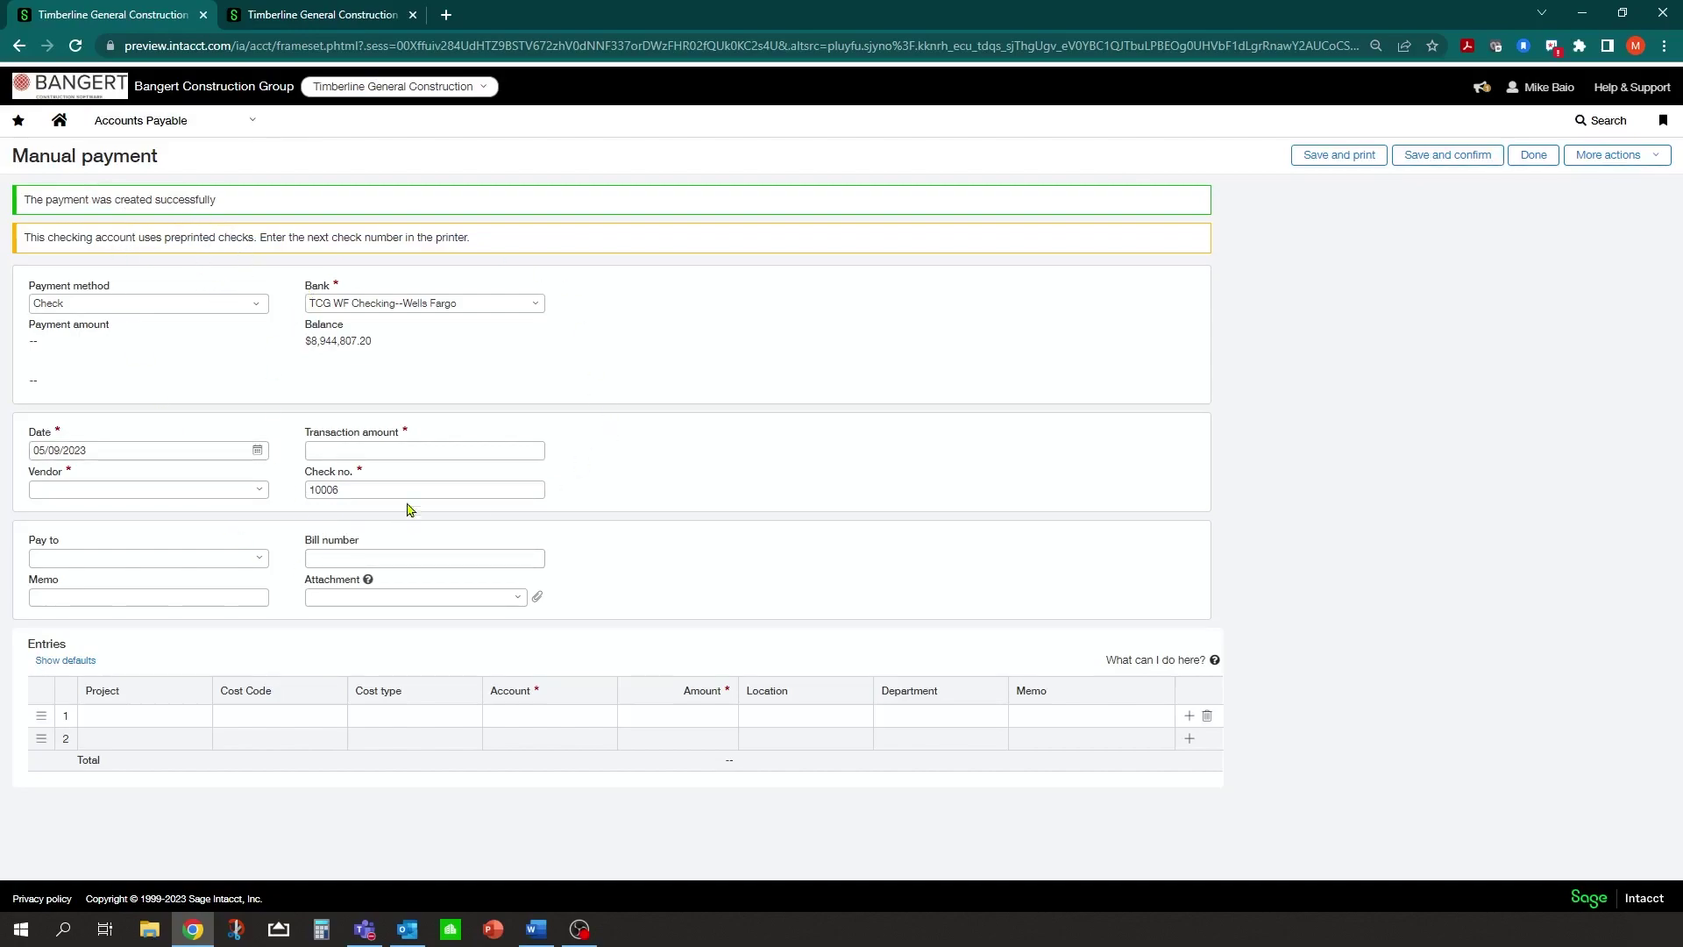
# Open the Manual payments list from the Accounts Payable menu
pyautogui.click(252, 128)
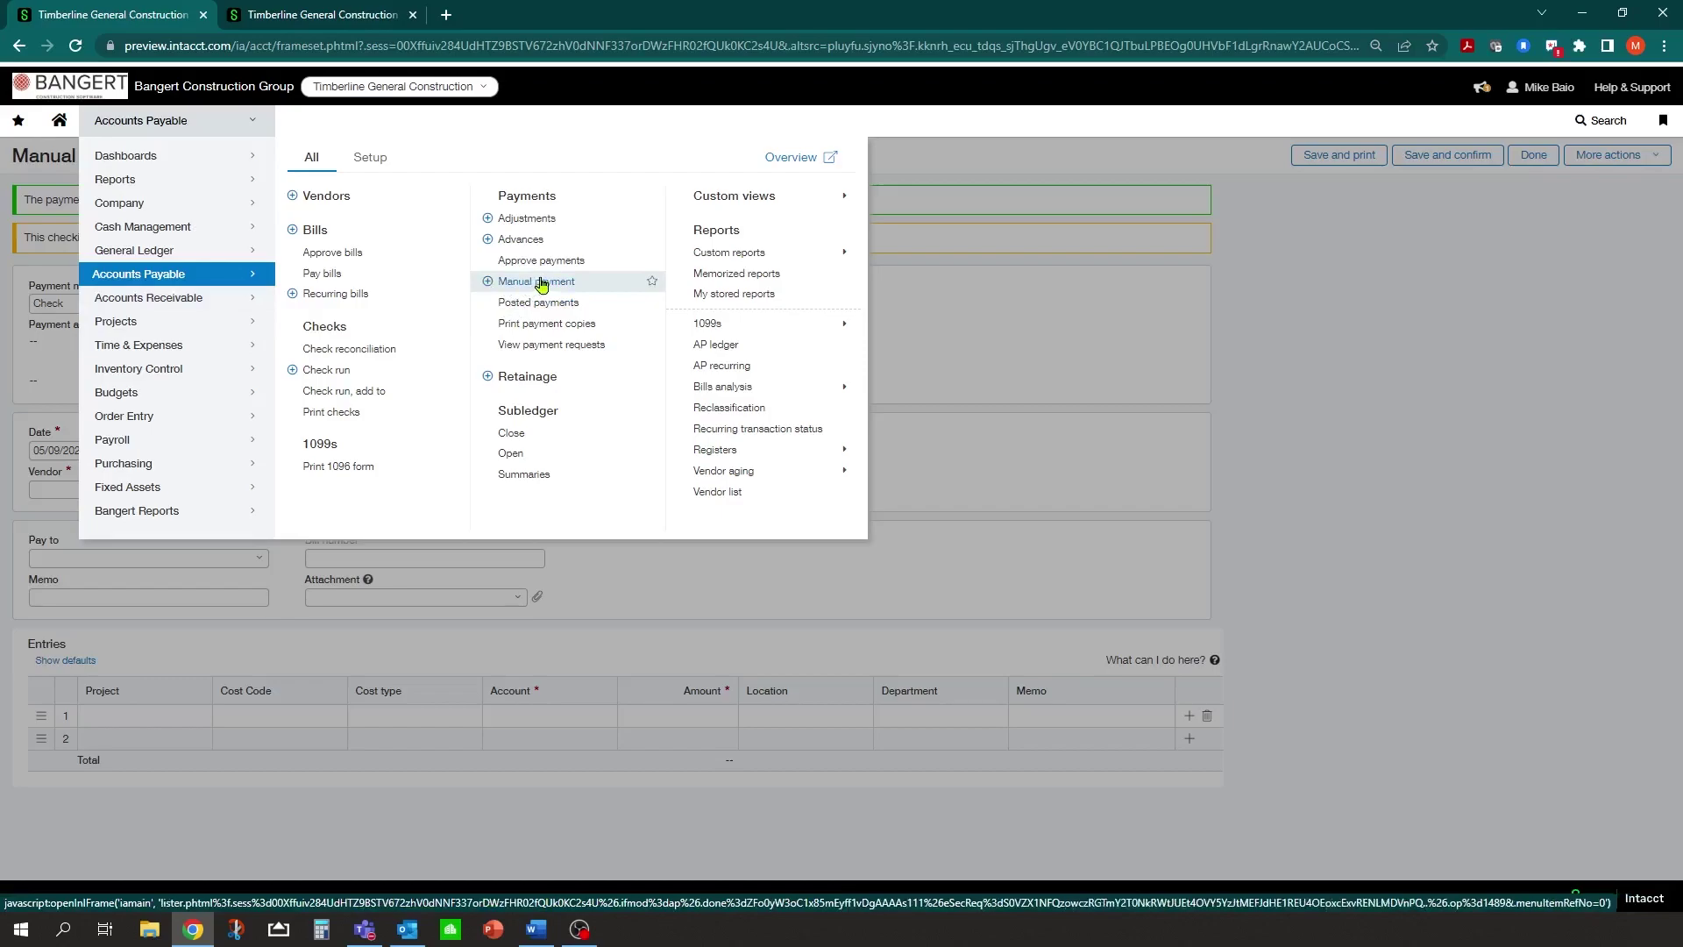
pyautogui.click(543, 283)
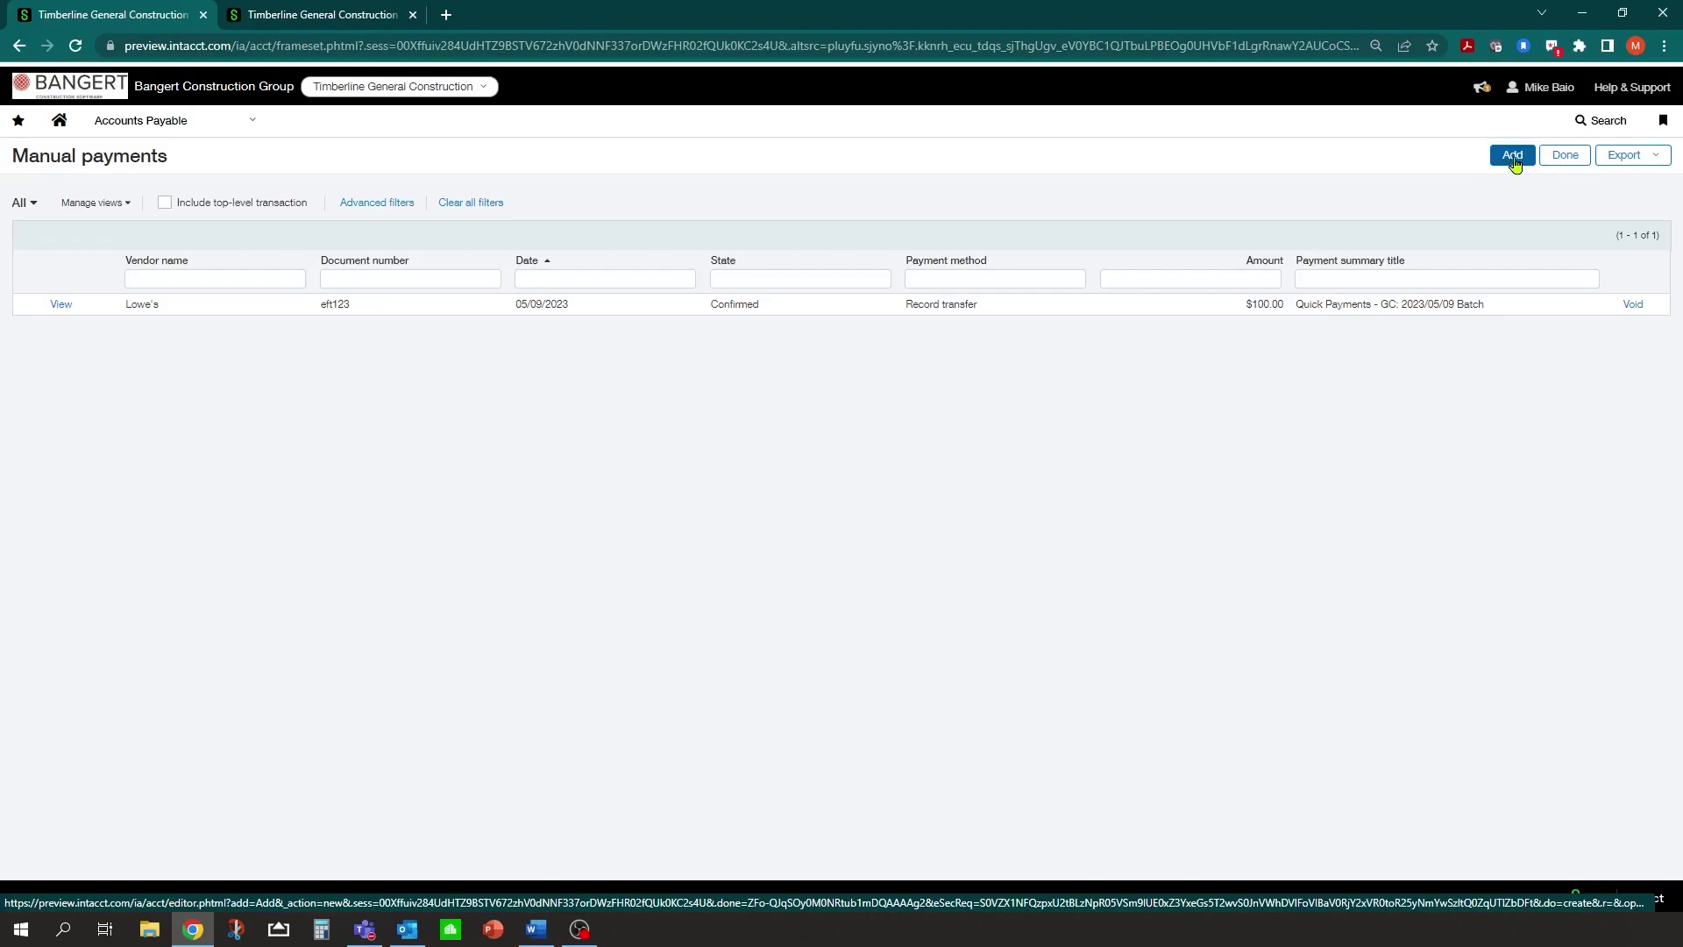
# Add a new manual payment and enter vendor Joe's Delivery Service
pyautogui.click(1514, 164)
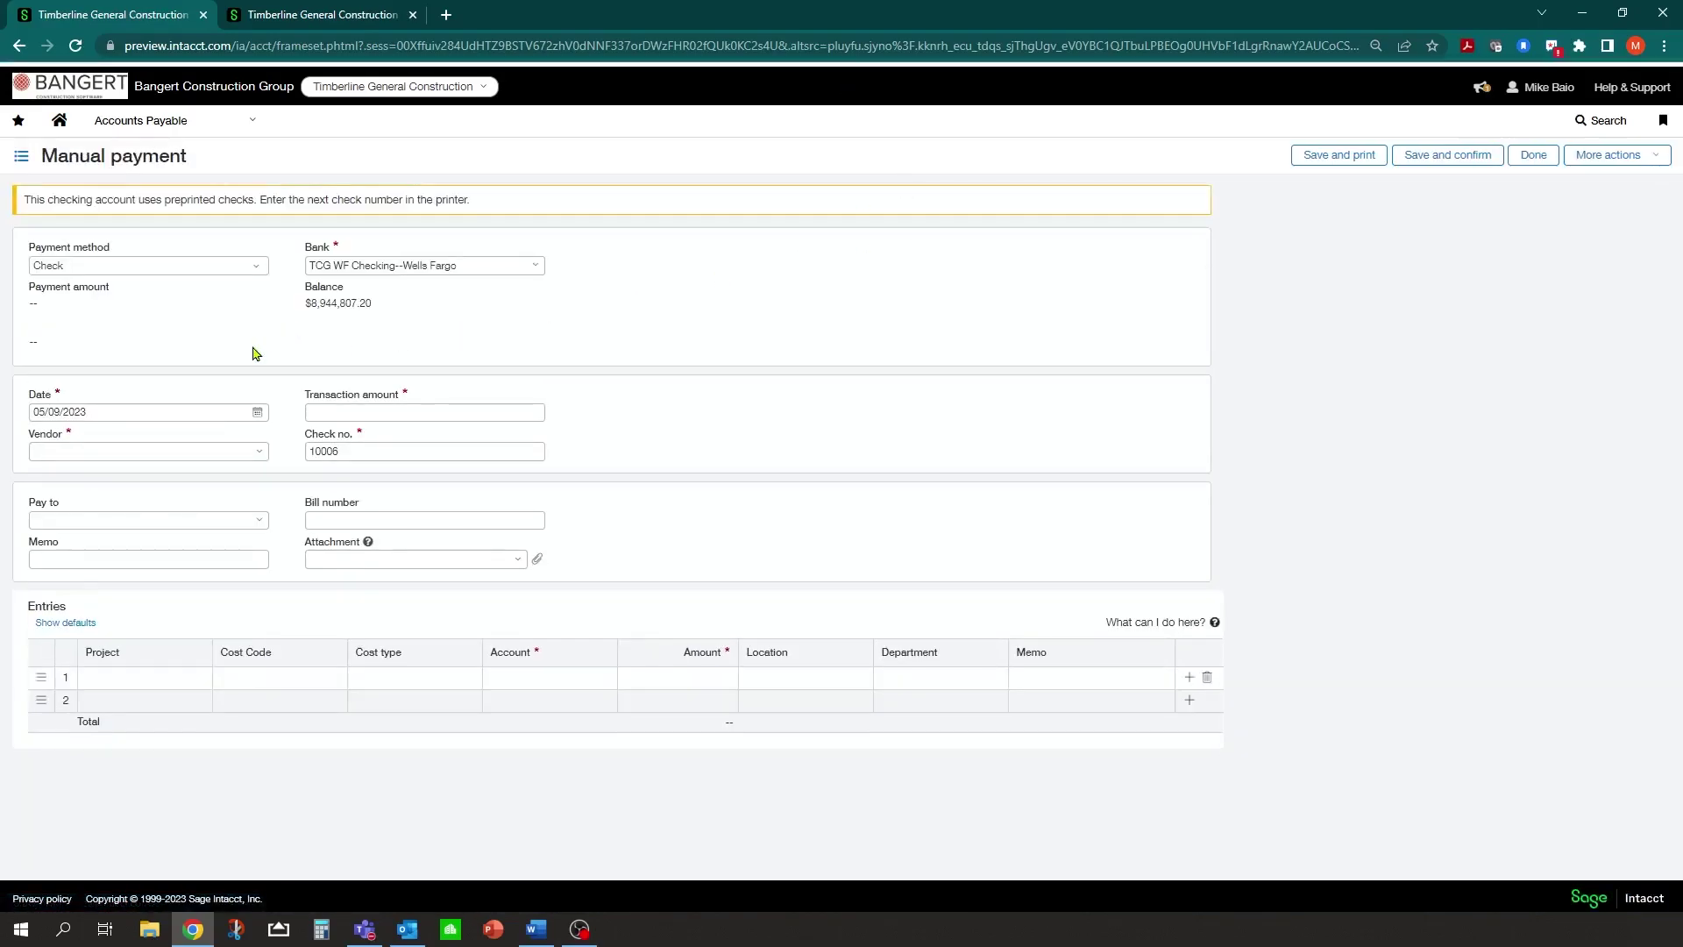
pyautogui.click(213, 448)
pyautogui.write("Joe's")
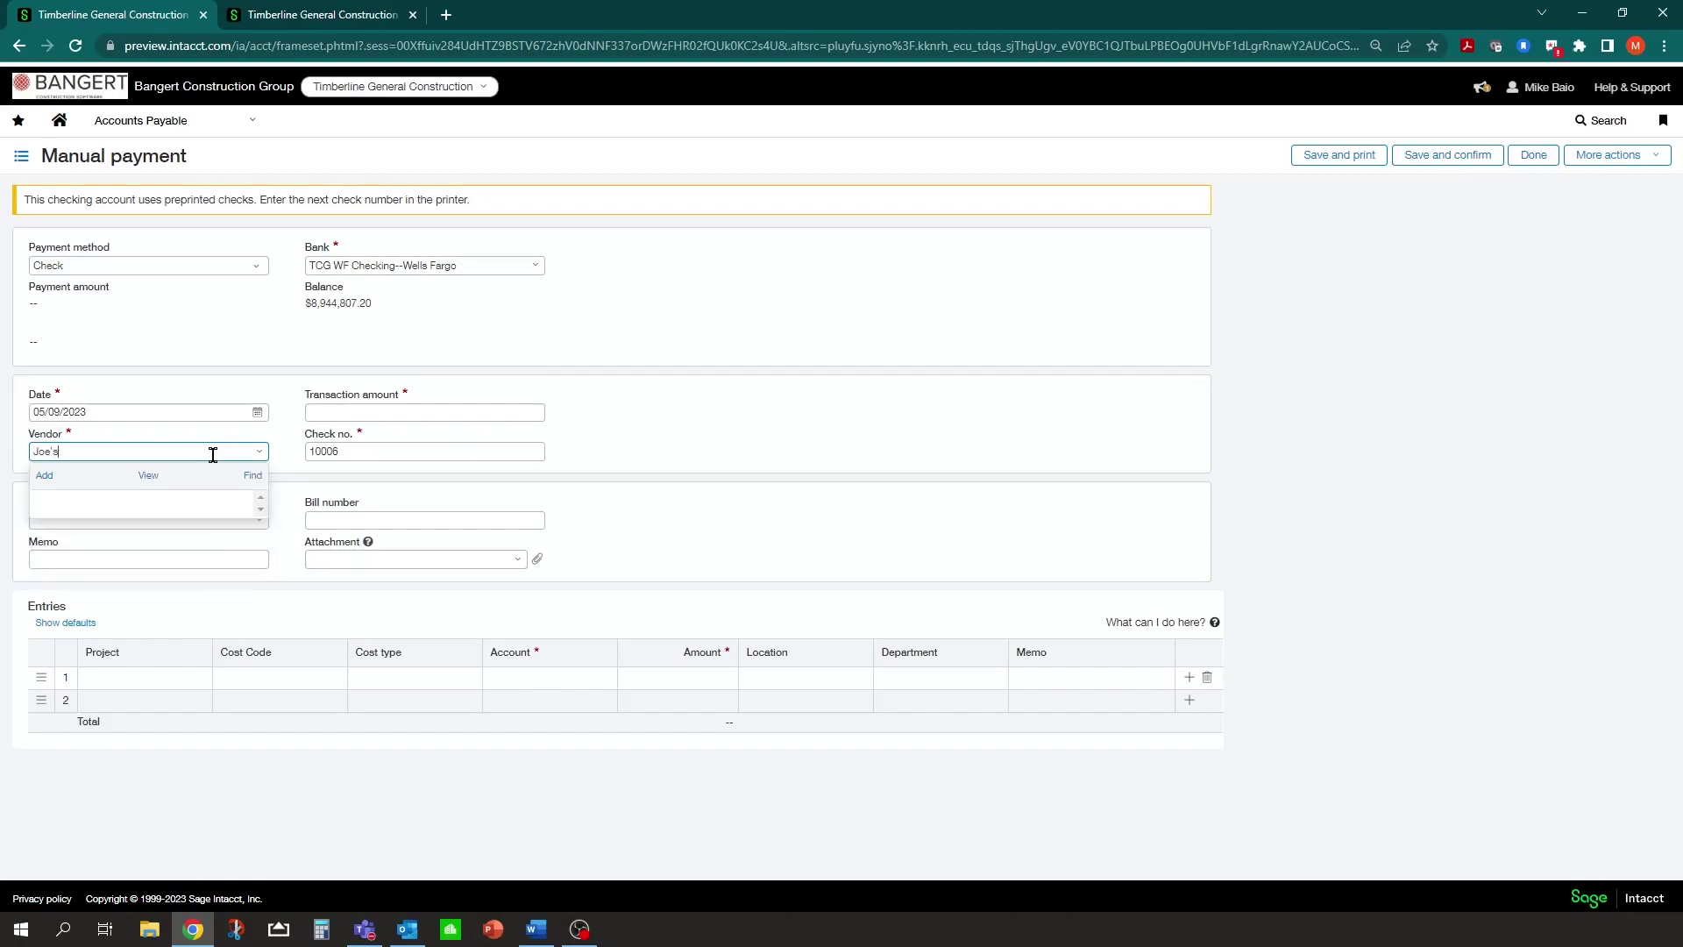
pyautogui.write(' Delivery Service')
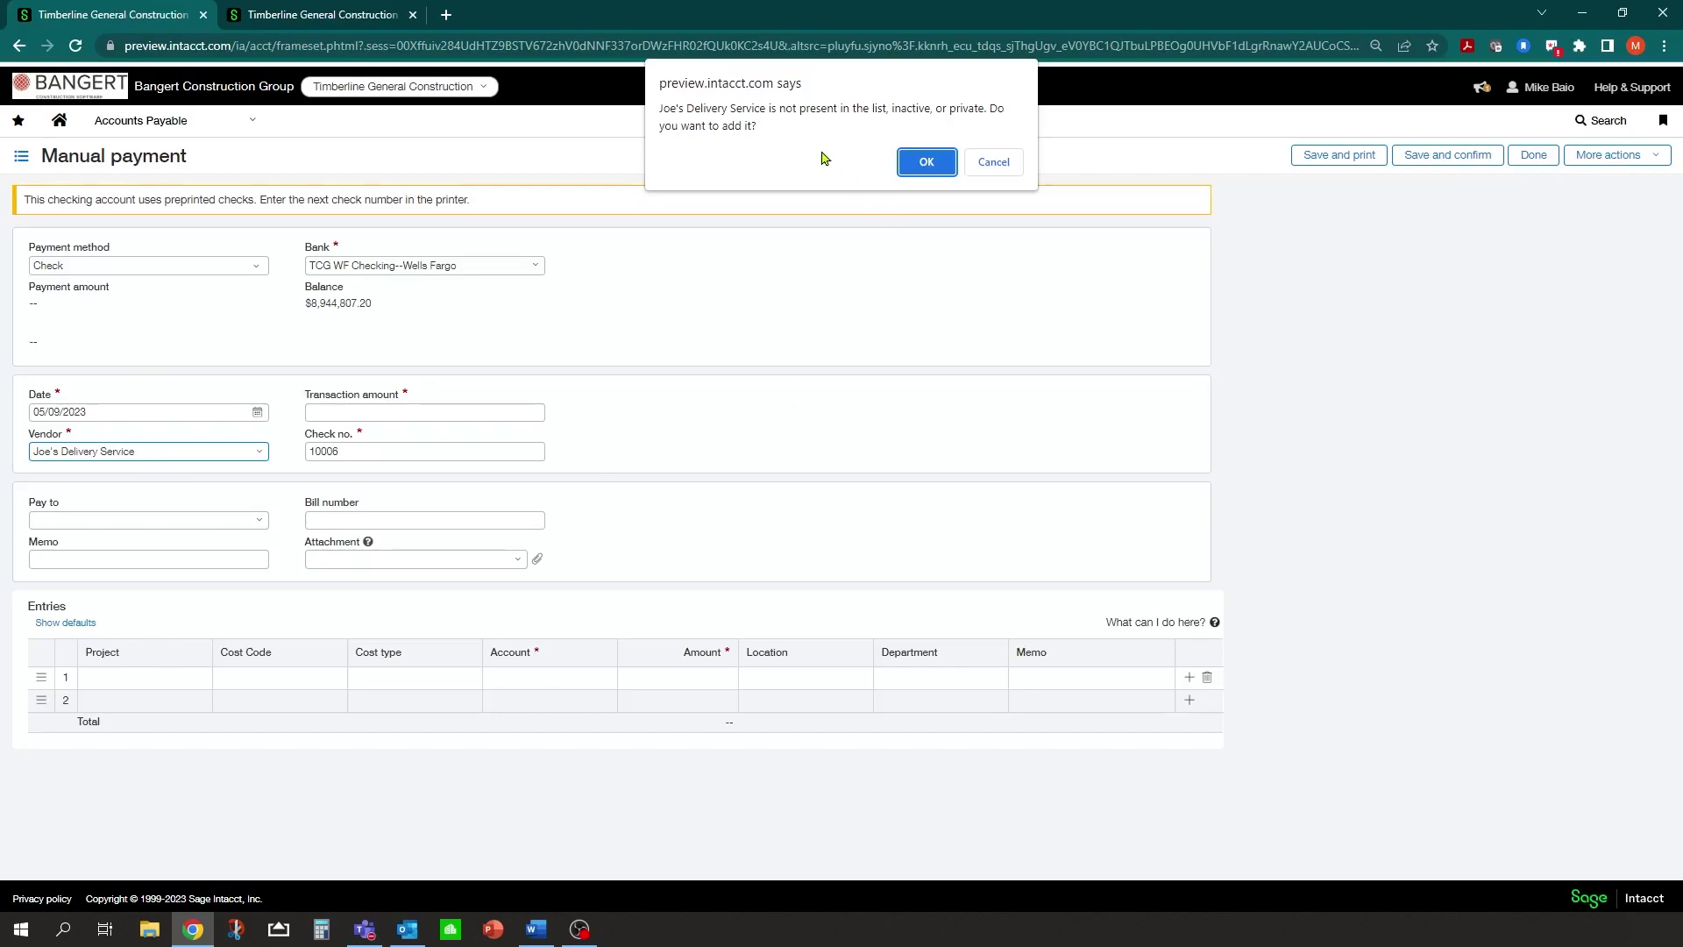
# Accept adding the new vendor and enter its name, Joe's Delivery Service
pyautogui.click(932, 169)
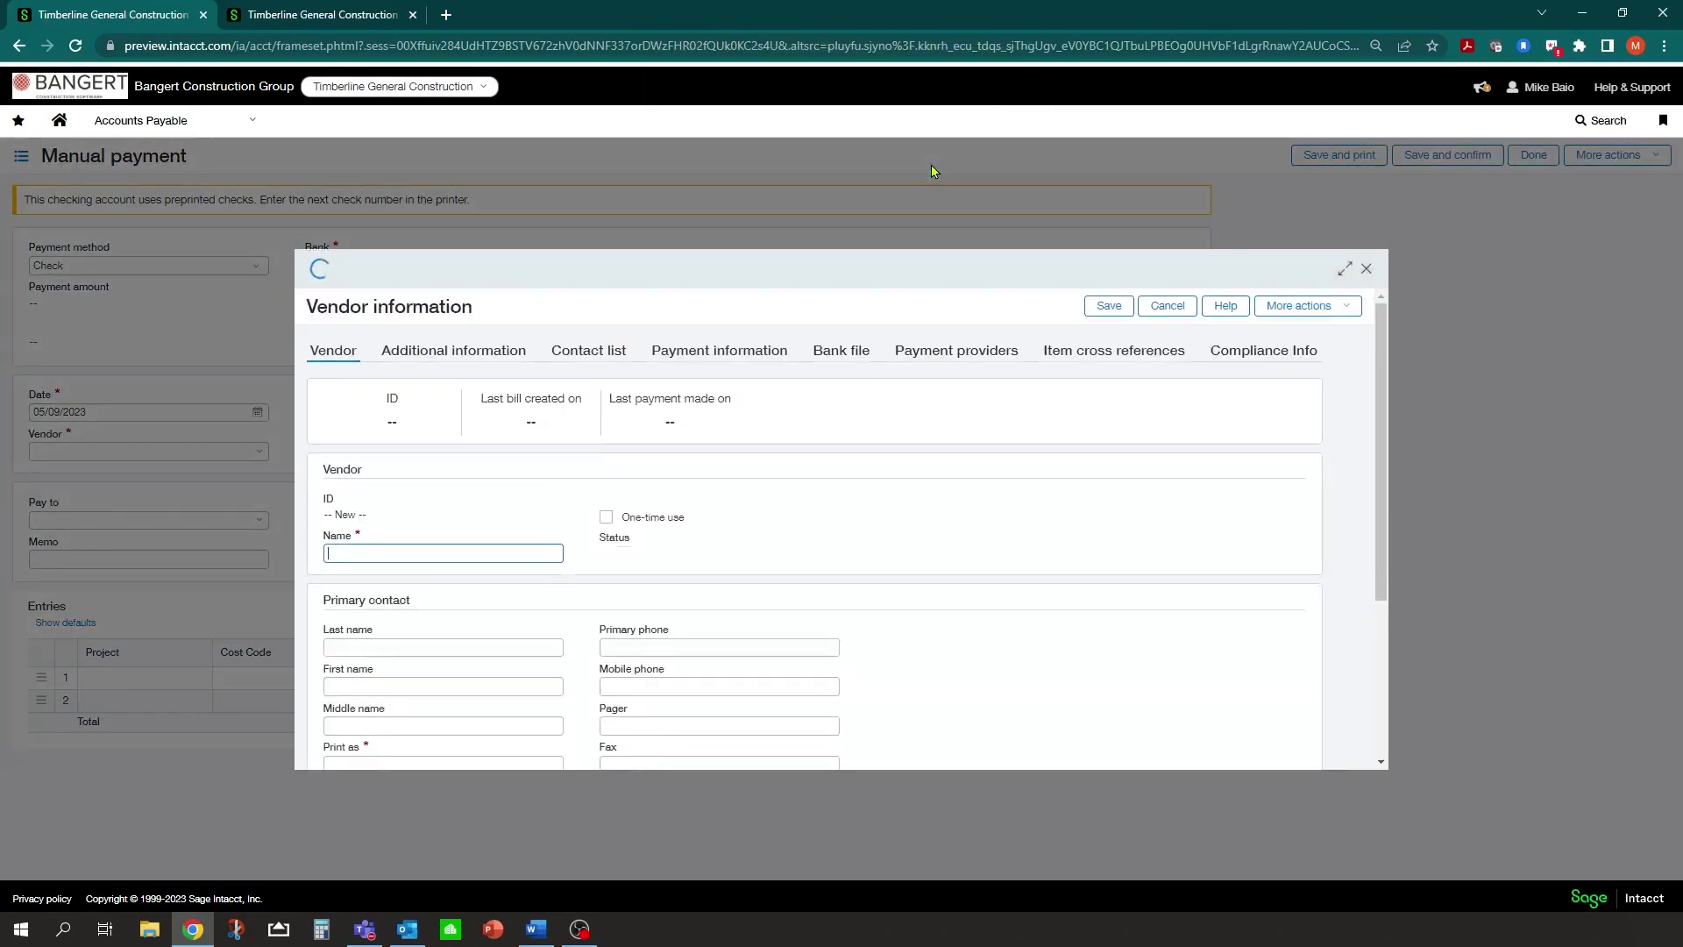
pyautogui.click(677, 276)
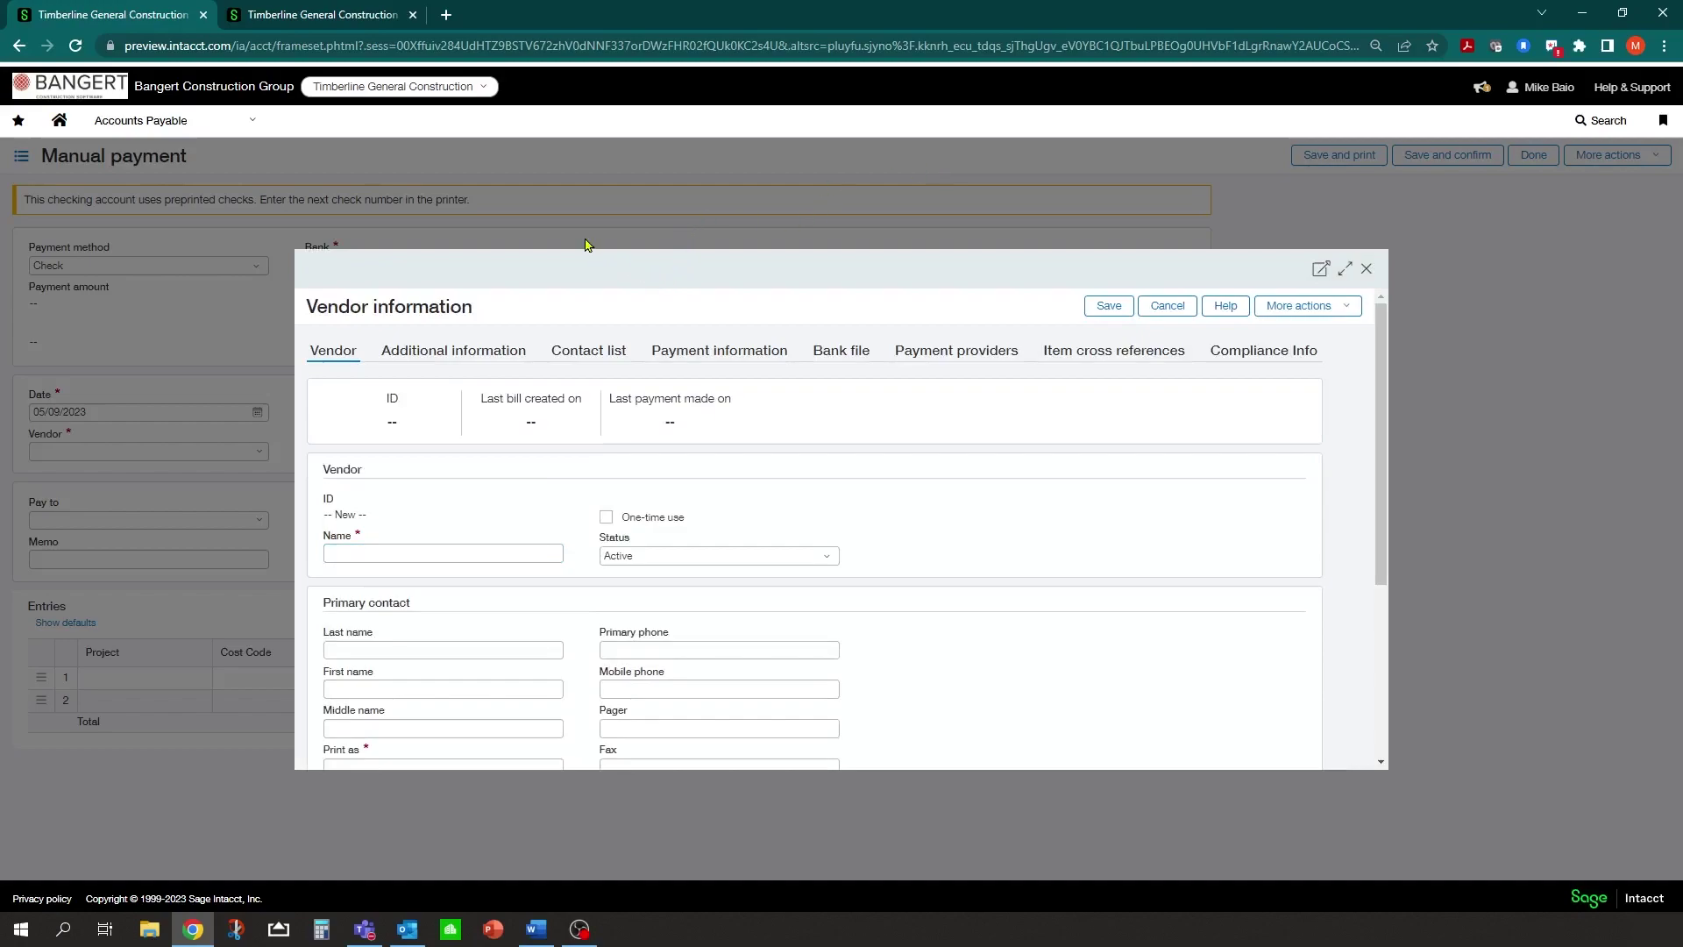
pyautogui.click(444, 545)
pyautogui.scroll(-1, 401, 611)
pyautogui.click(383, 680)
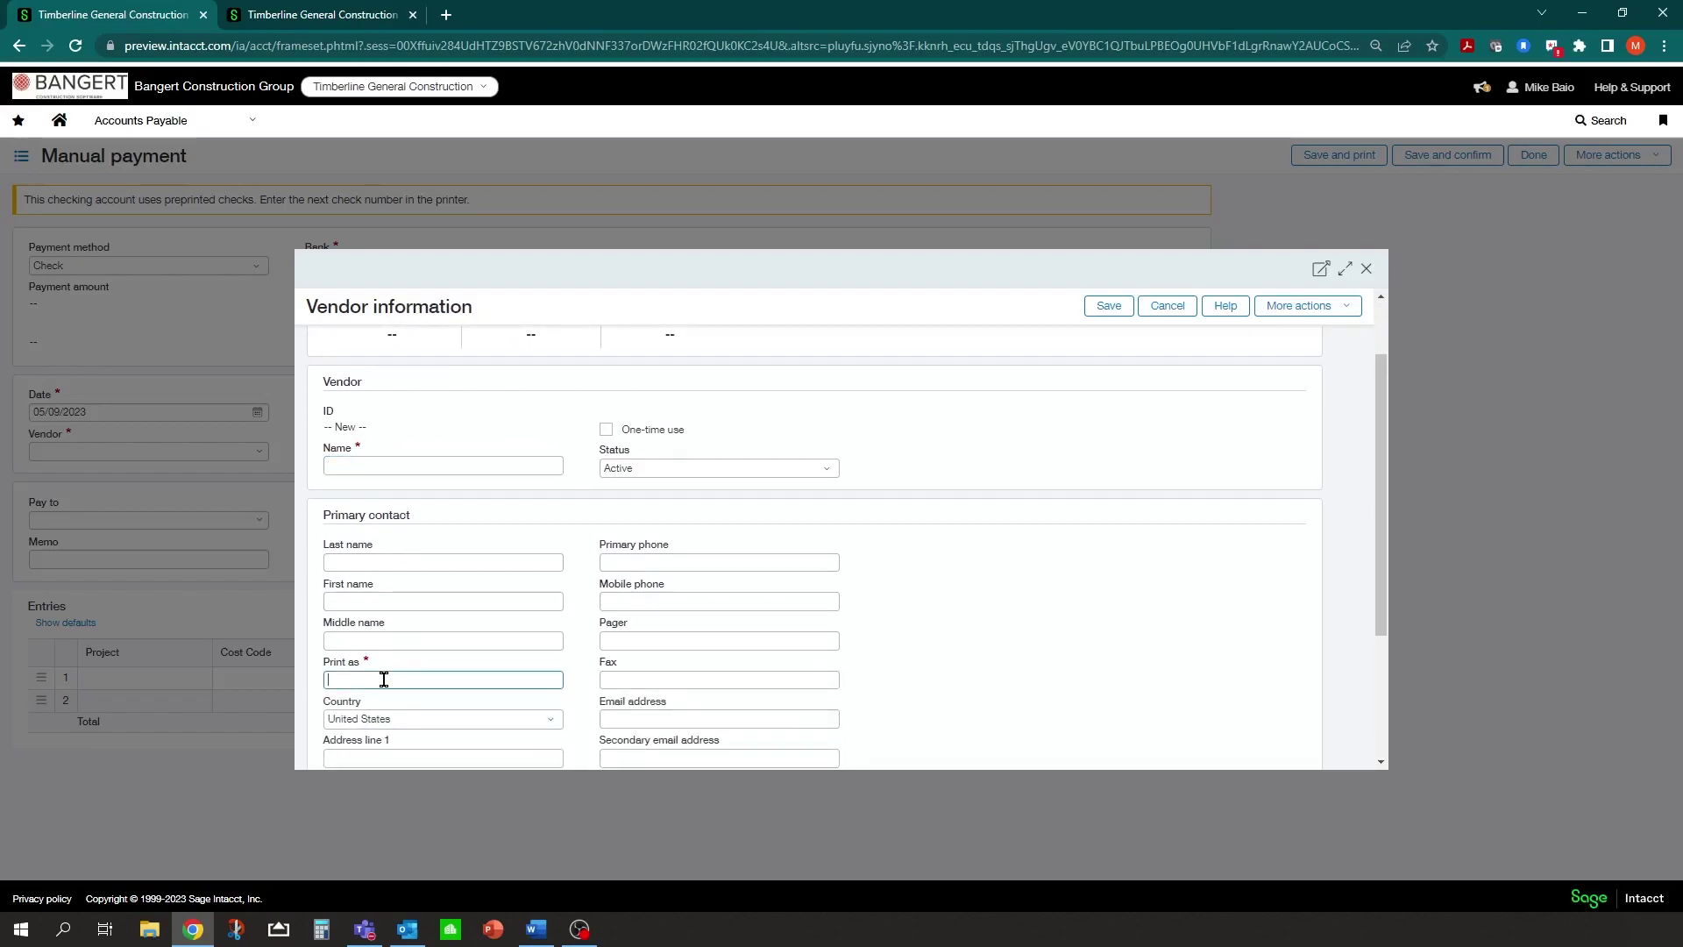
pyautogui.click(368, 462)
pyautogui.scroll(1, 382, 458)
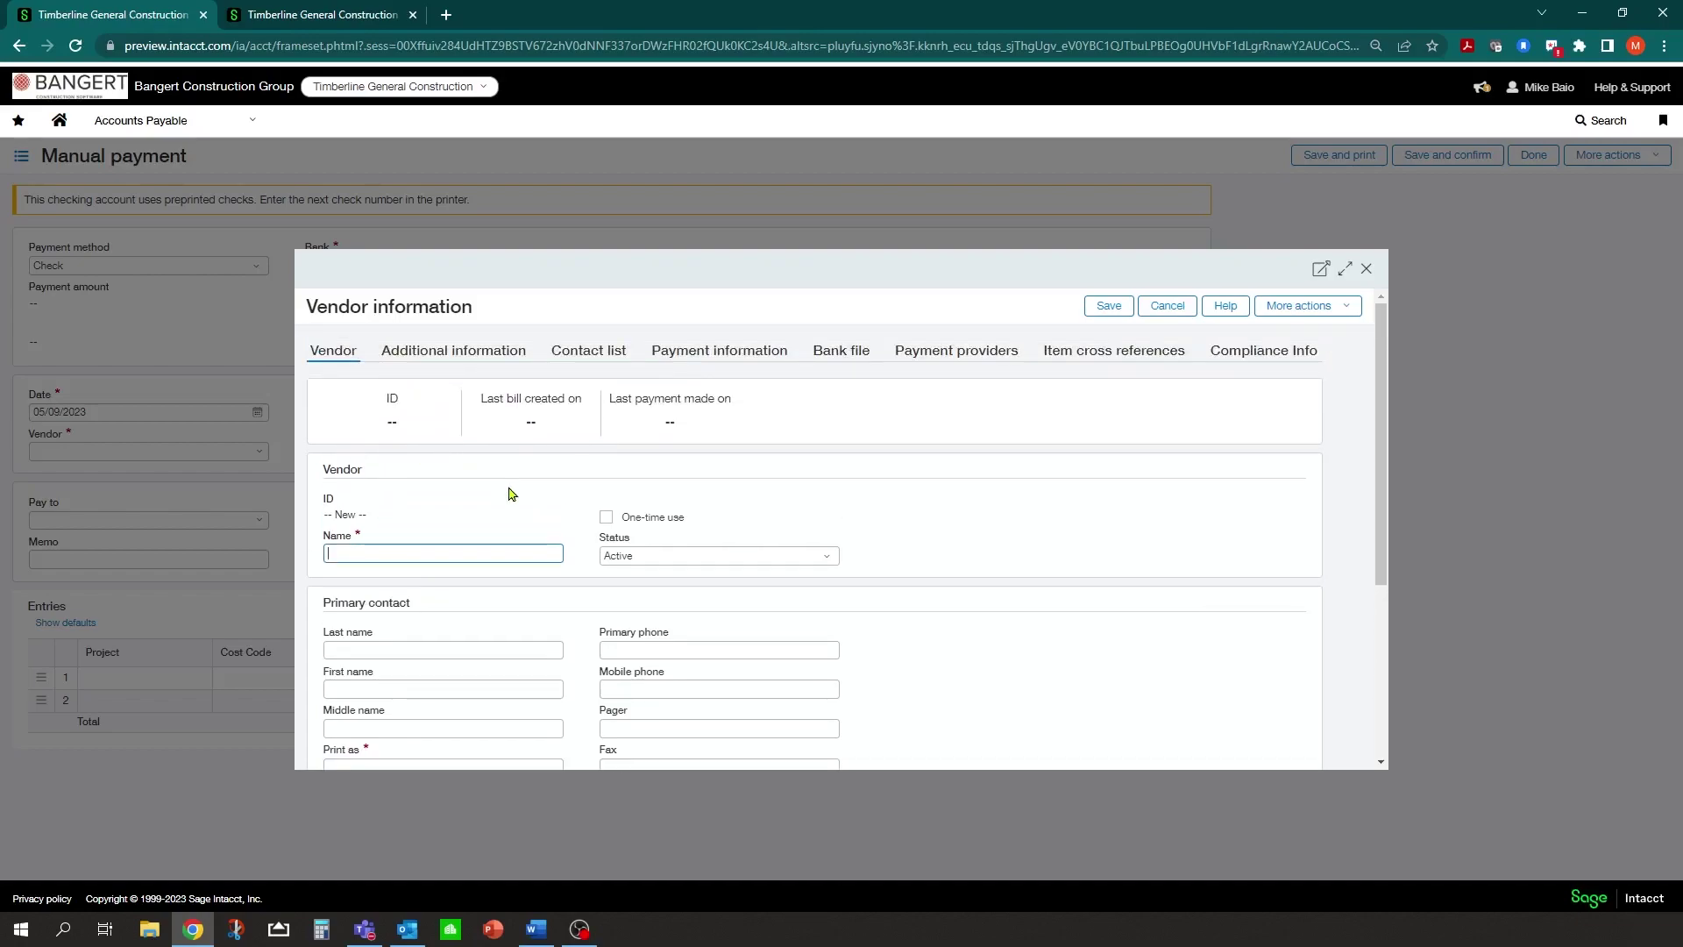
pyautogui.write("oe's Delivery Servic")
pyautogui.write('ele')
pyautogui.press('Tab')
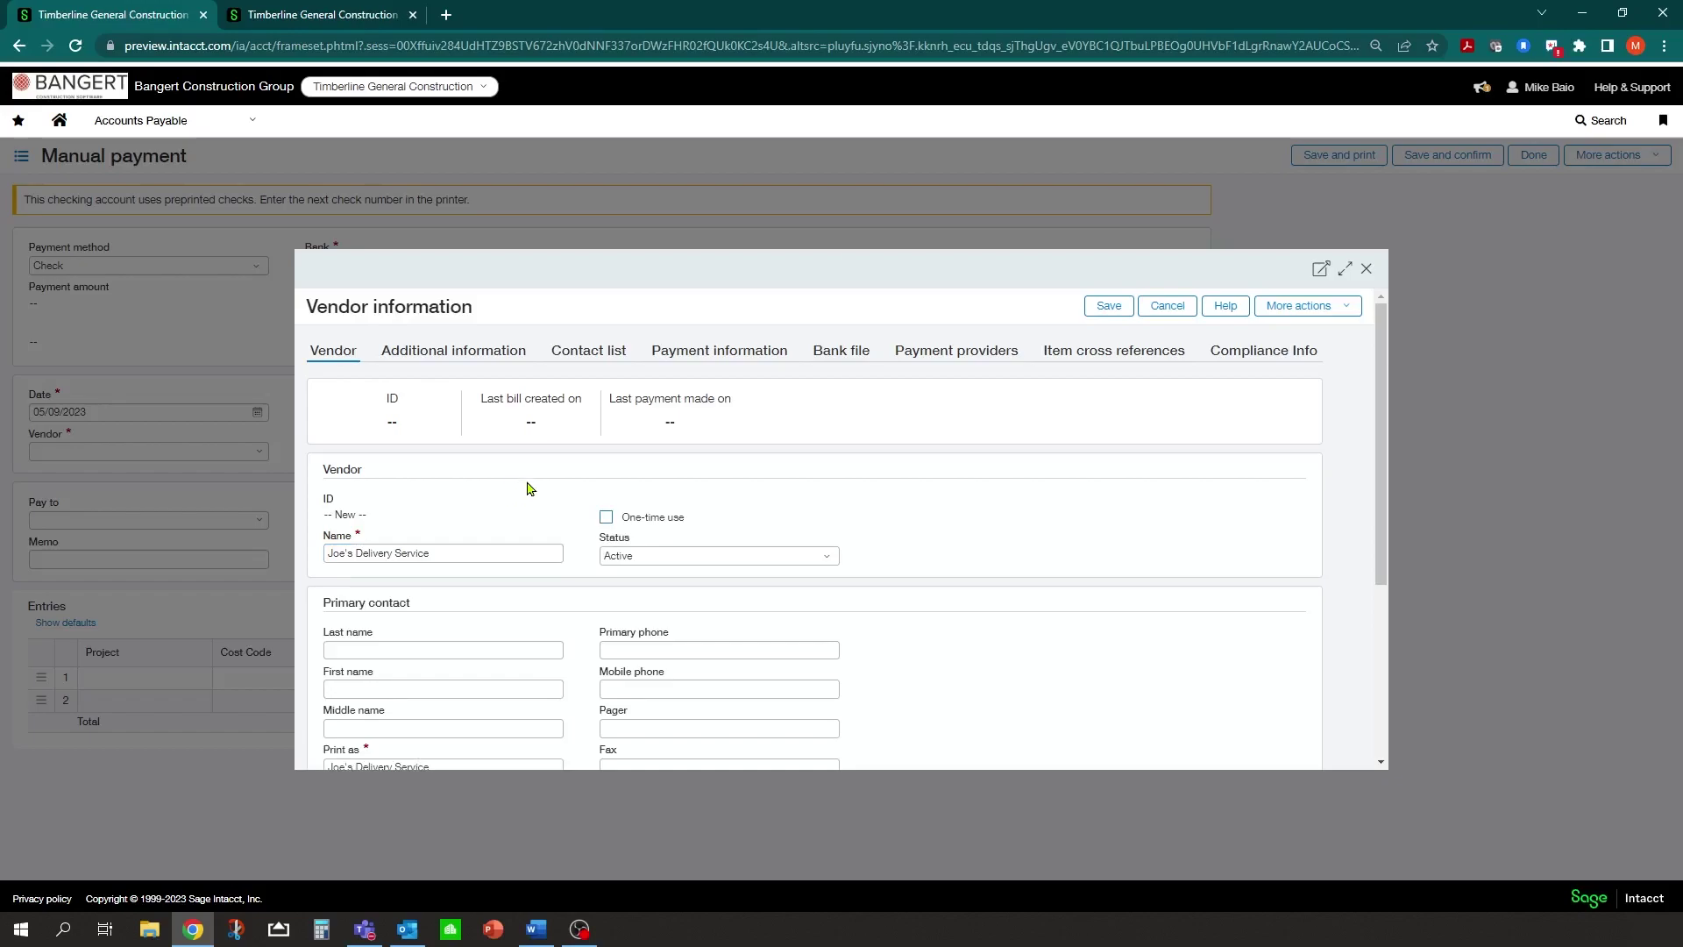
# Tick the vendor's one-time-use box, leaving Individual person unchecked
pyautogui.scroll(-1, 575, 474)
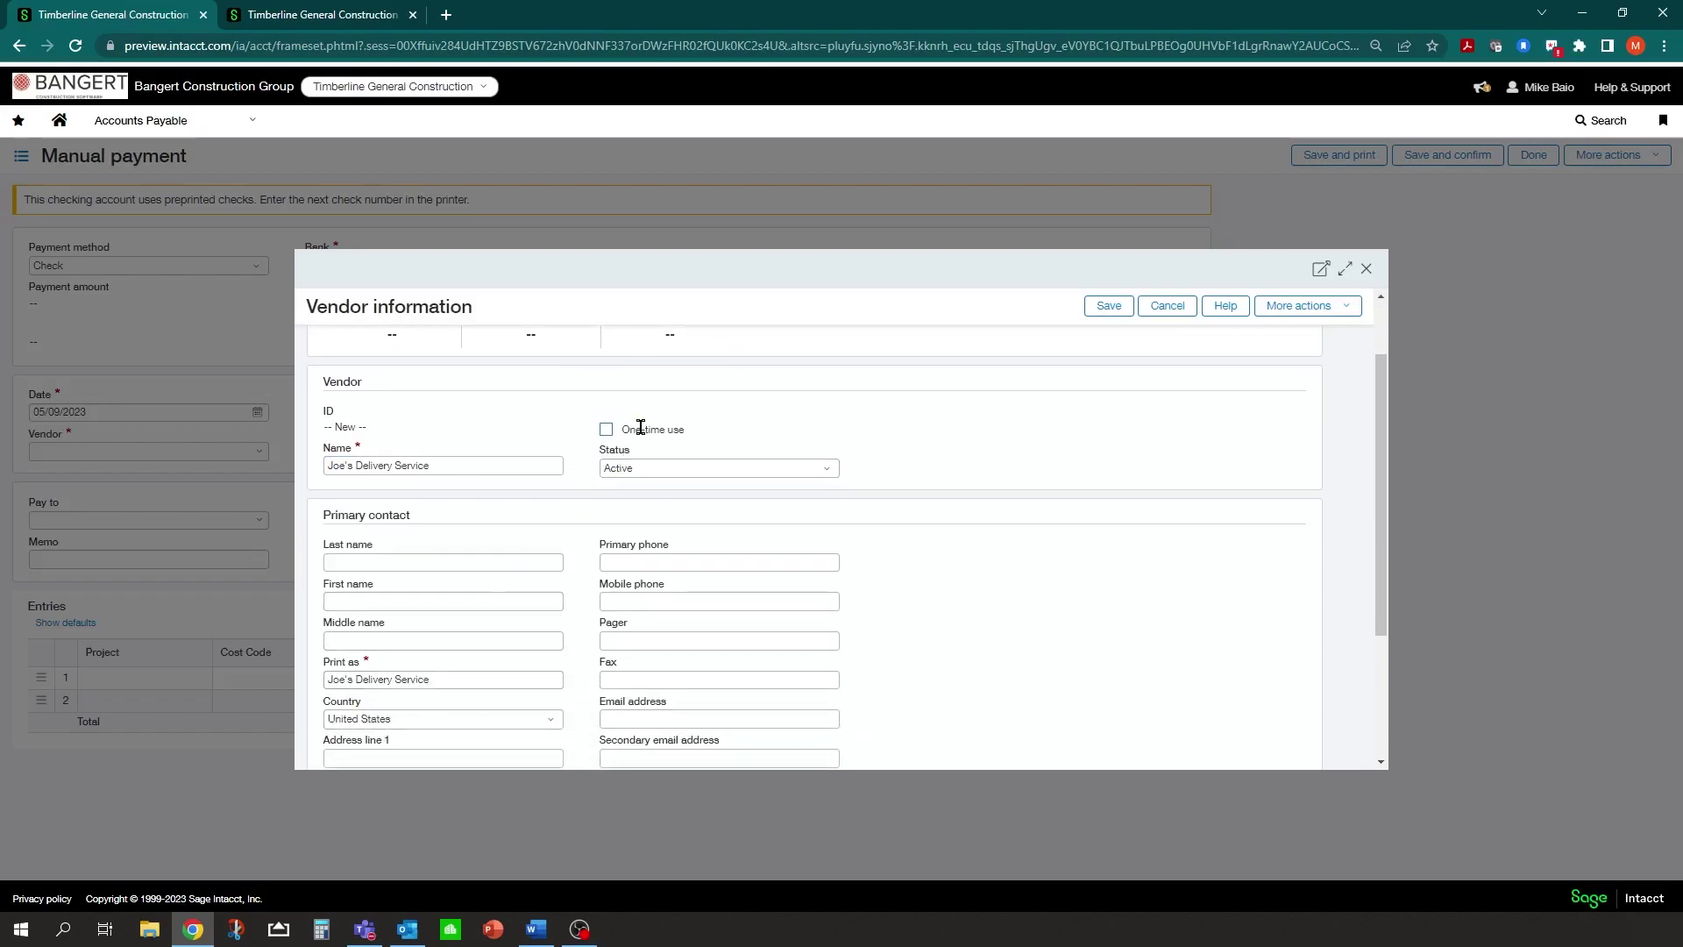
pyautogui.scroll(1, 641, 427)
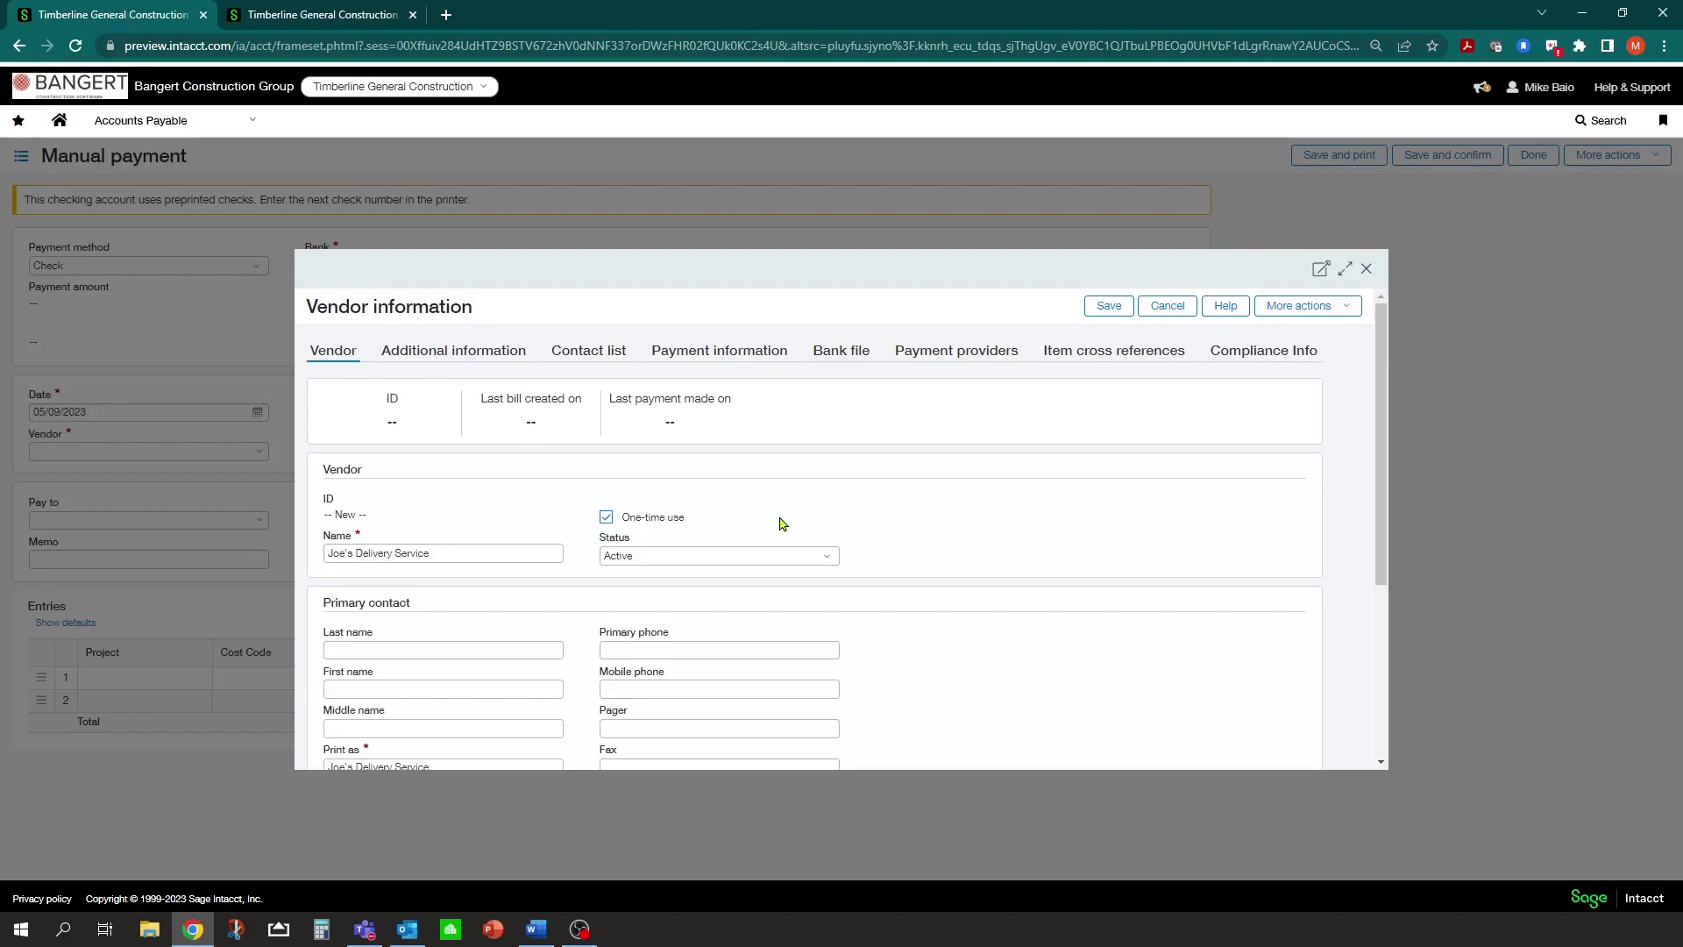
pyautogui.scroll(-1, 803, 513)
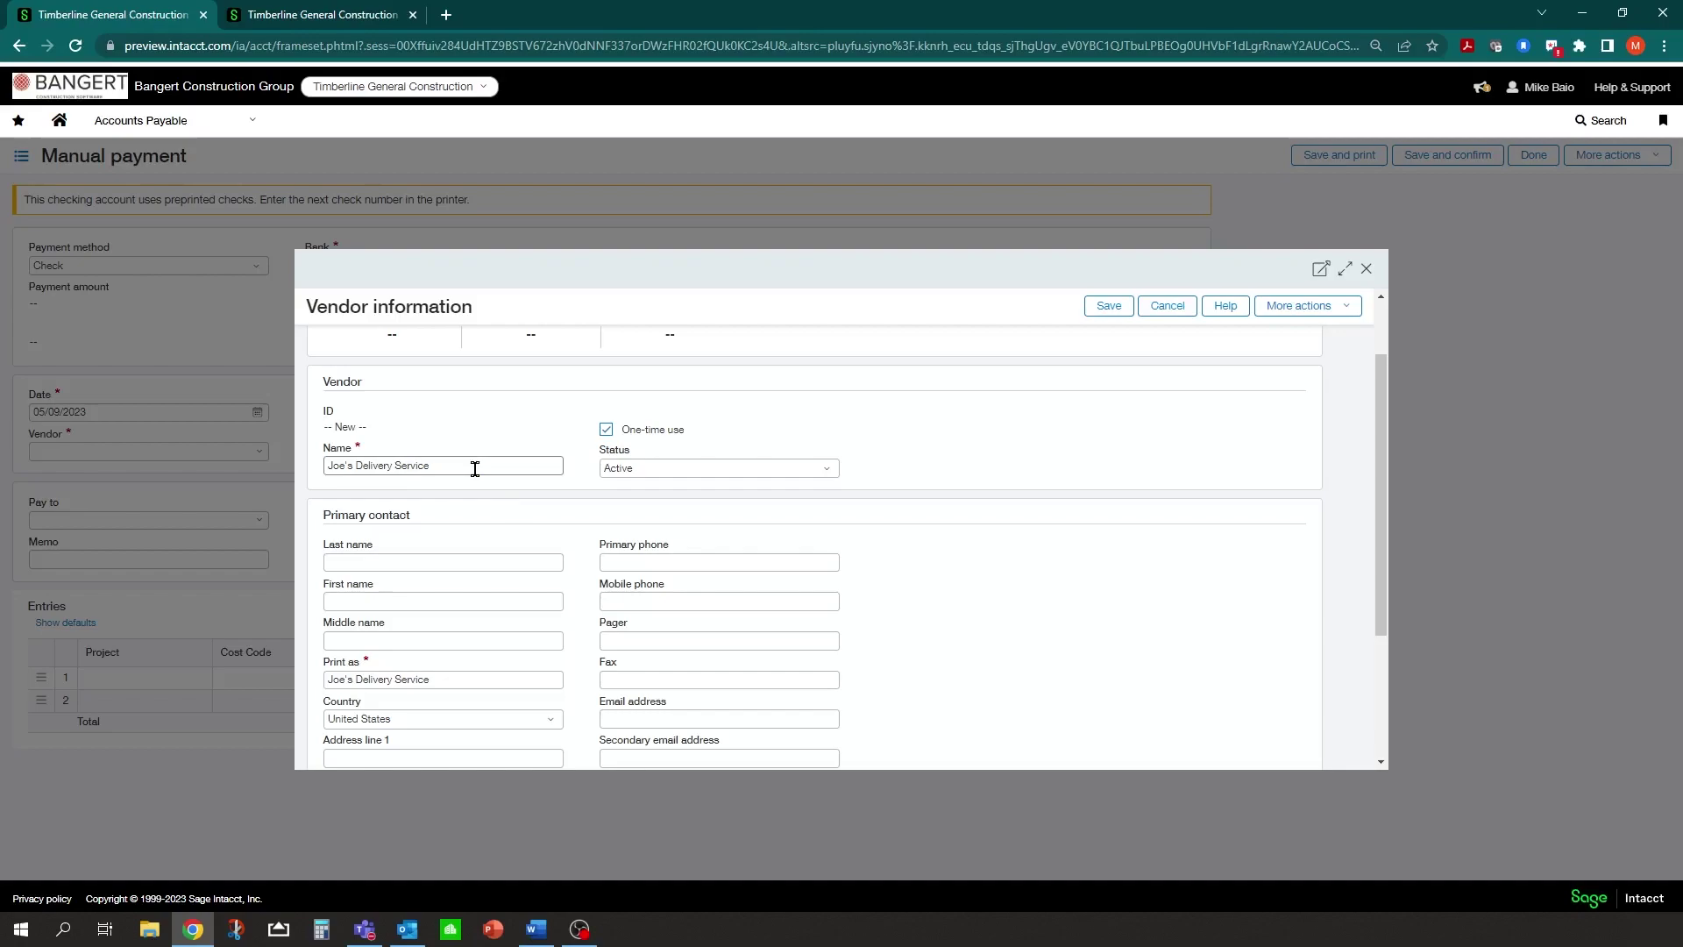
pyautogui.scroll(-1, 475, 469)
pyautogui.scroll(-1, 486, 517)
pyautogui.click(411, 580)
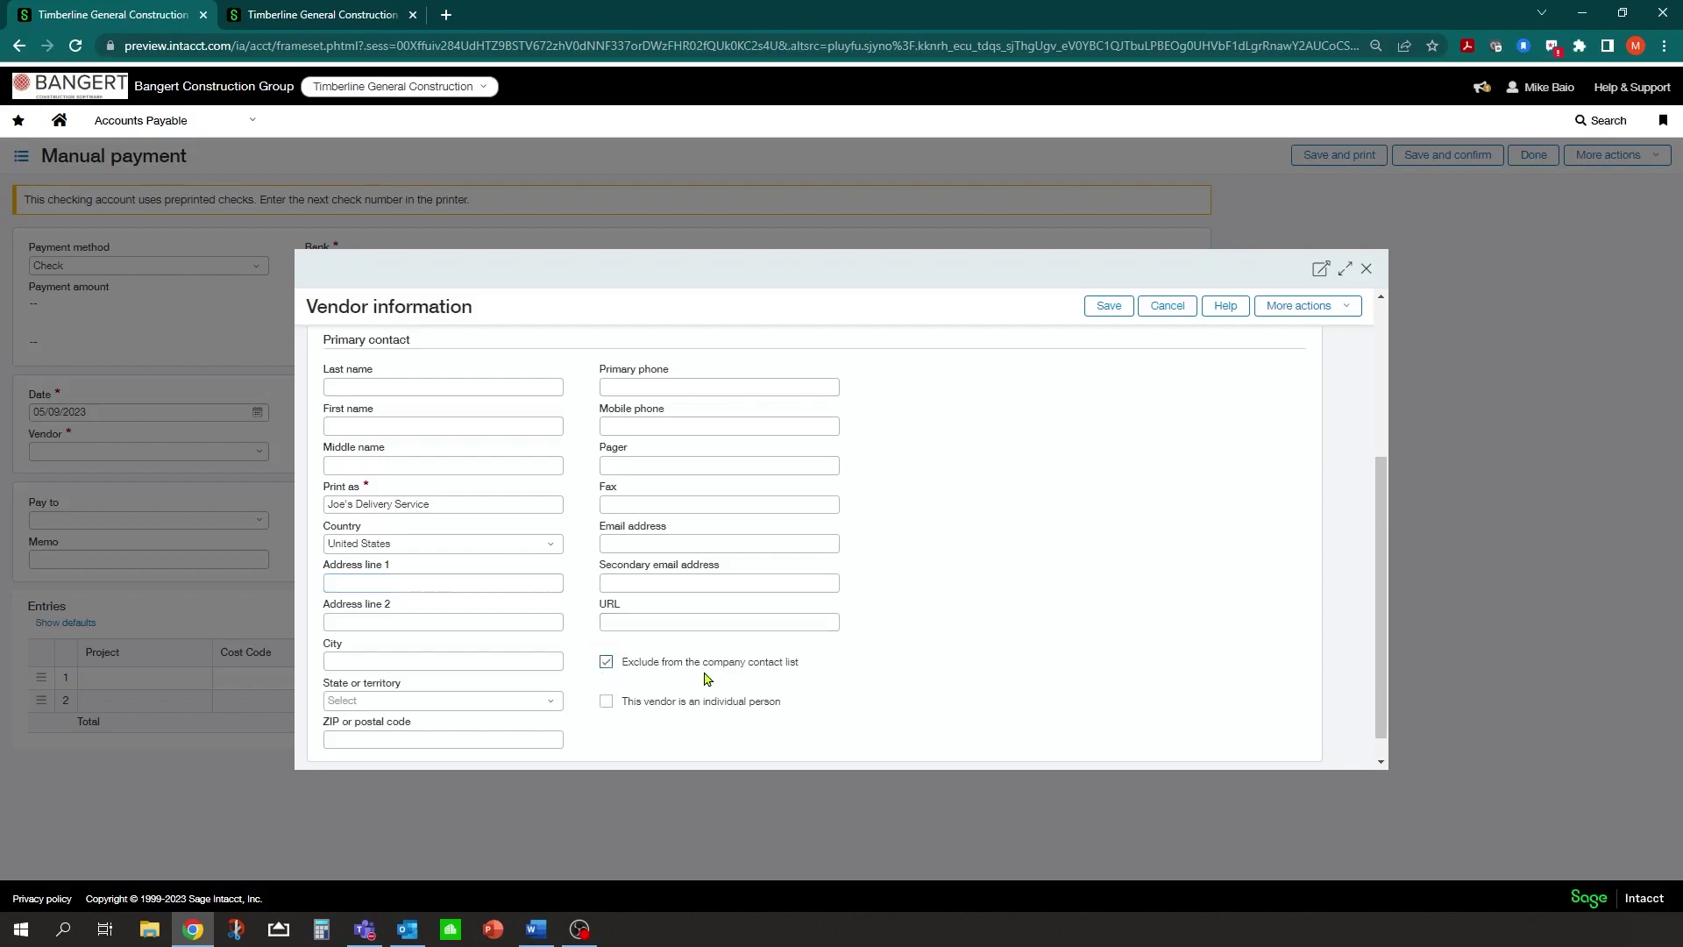
pyautogui.click(606, 664)
pyautogui.click(606, 706)
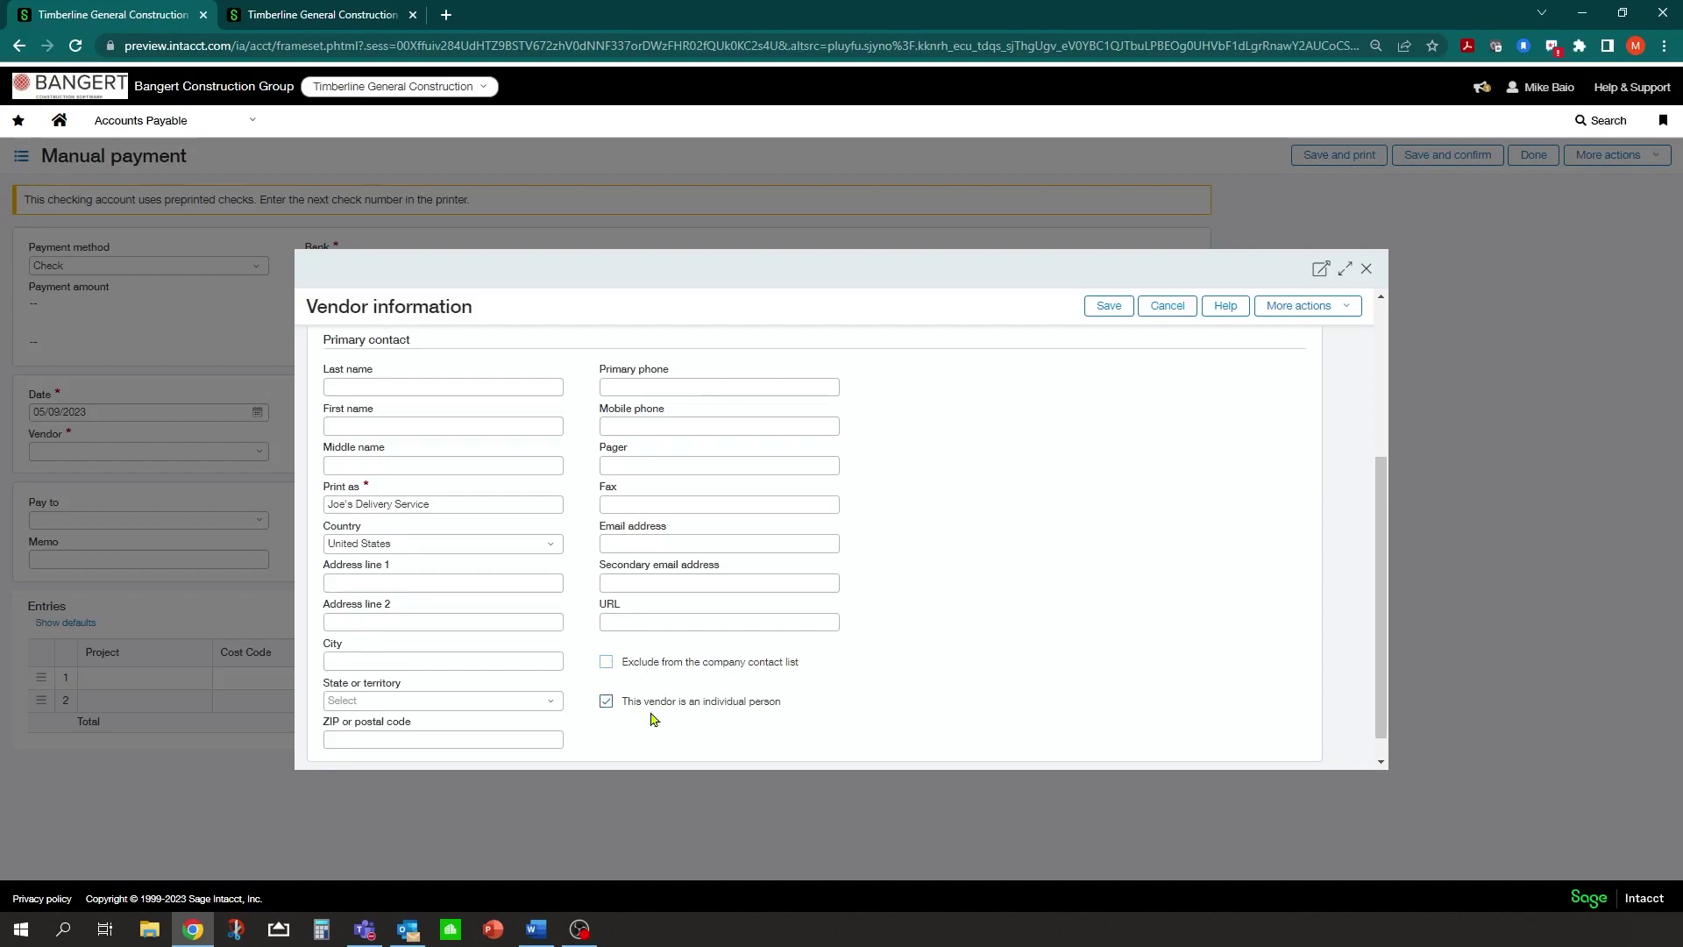
pyautogui.click(606, 703)
pyautogui.hotkey('alt', 'Tab')
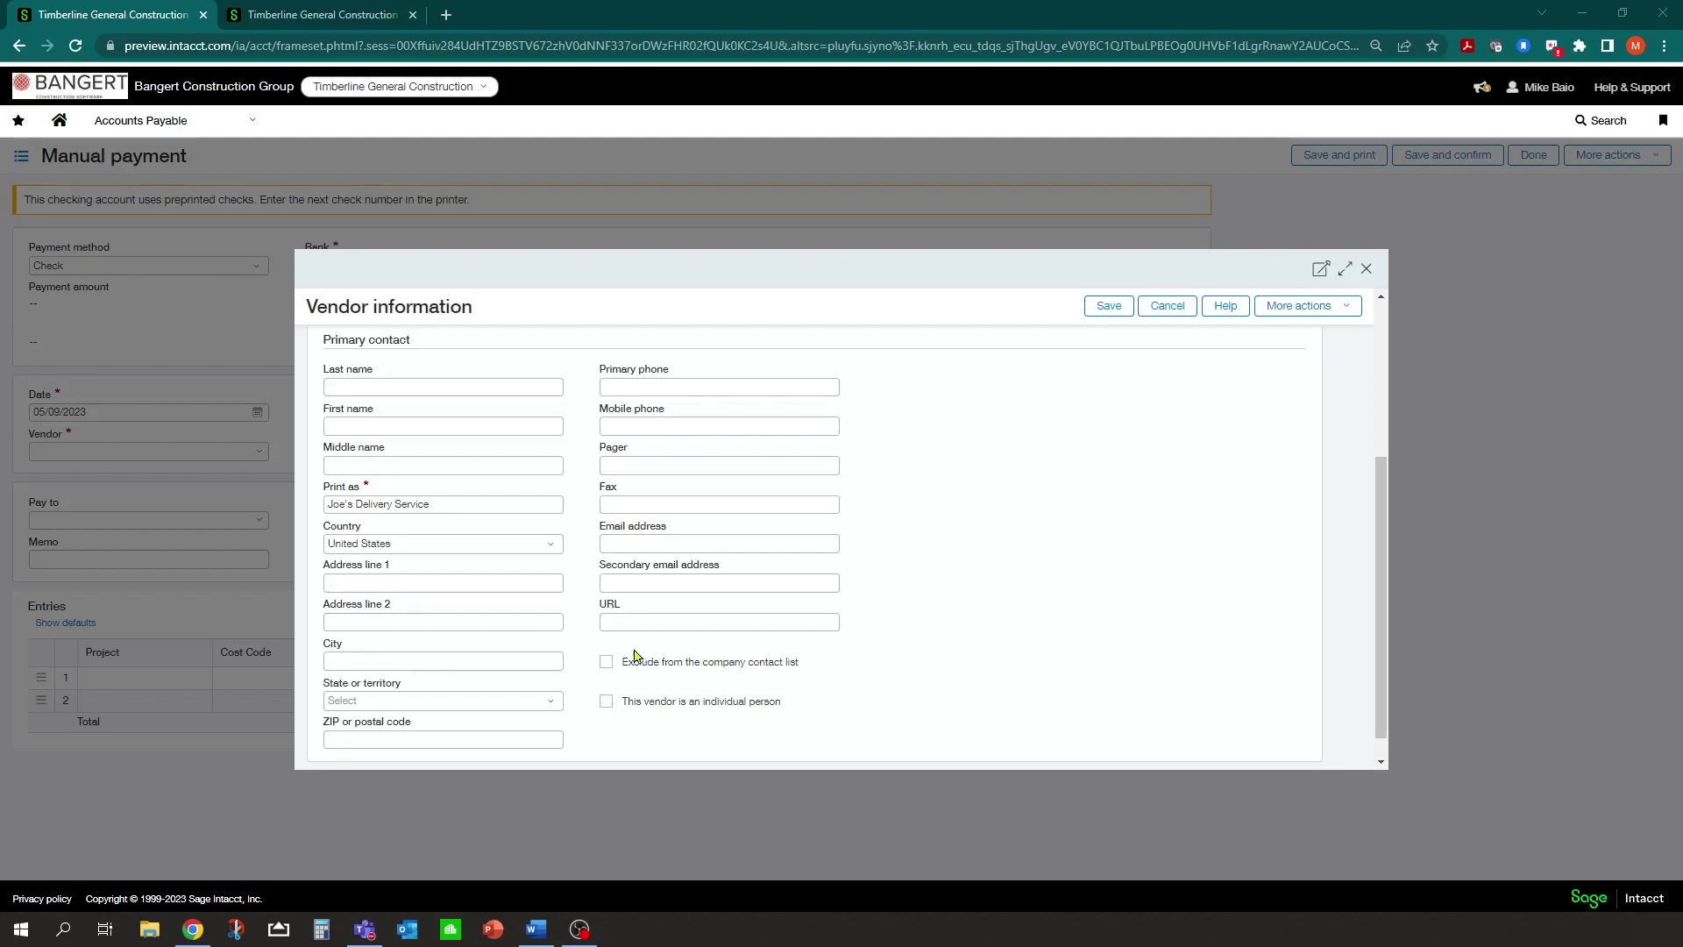
# Mark the new vendor as 1099 eligible on the Additional information tab
pyautogui.click(436, 504)
pyautogui.scroll(3, 626, 469)
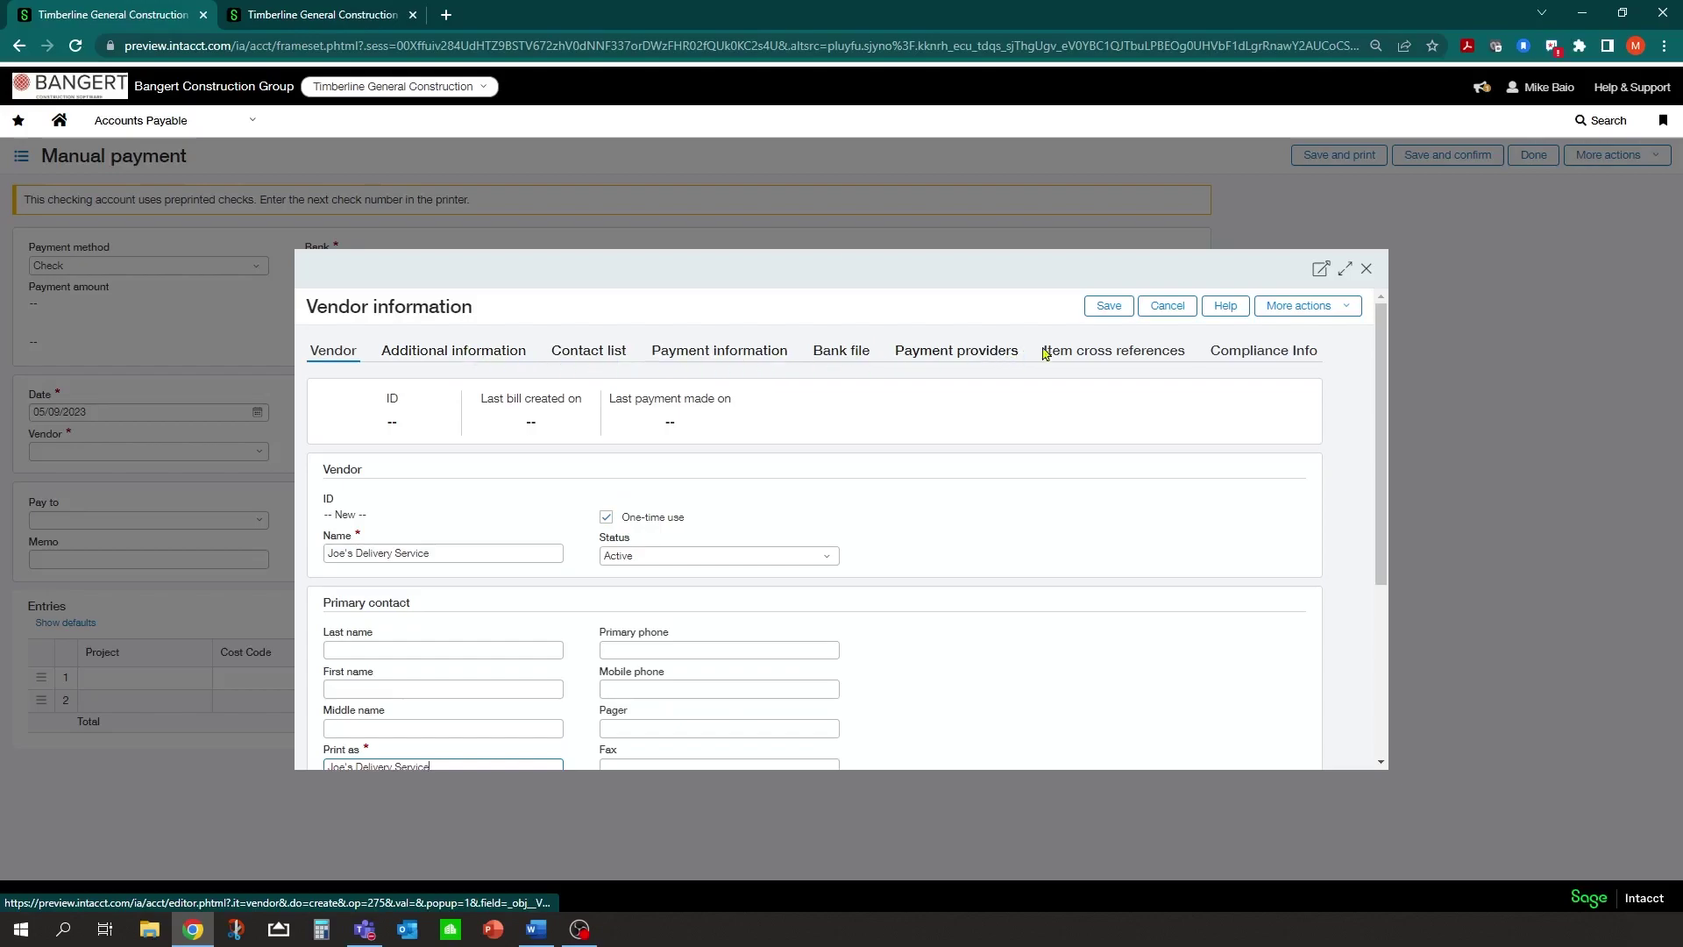
pyautogui.click(491, 361)
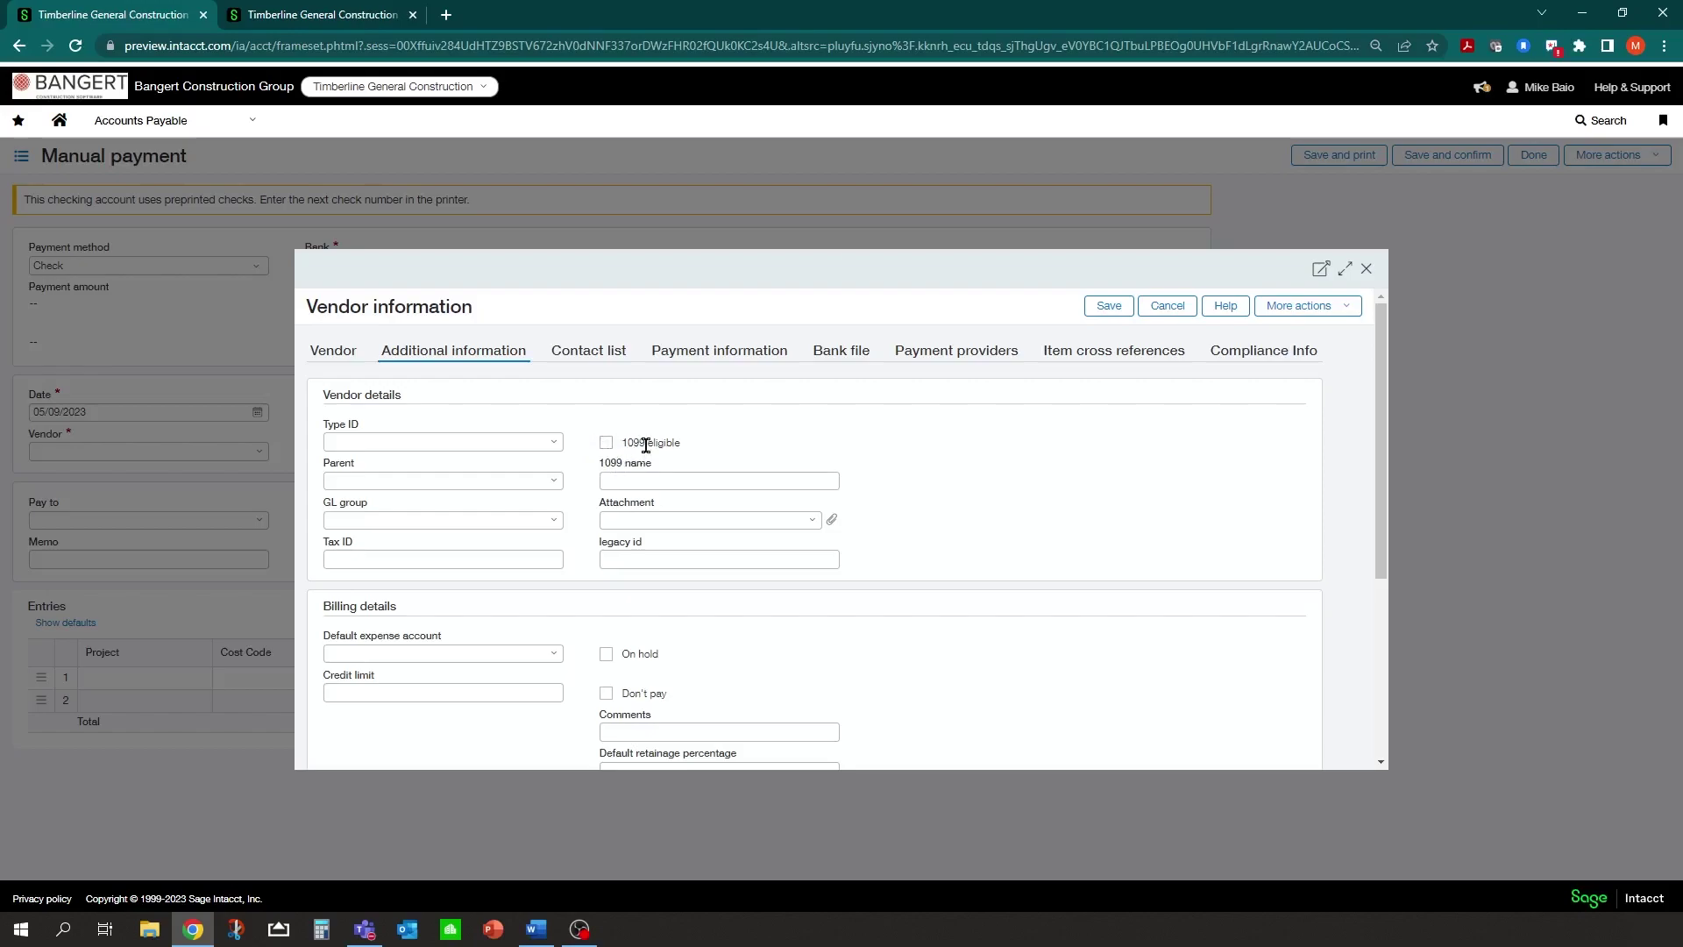
pyautogui.click(335, 352)
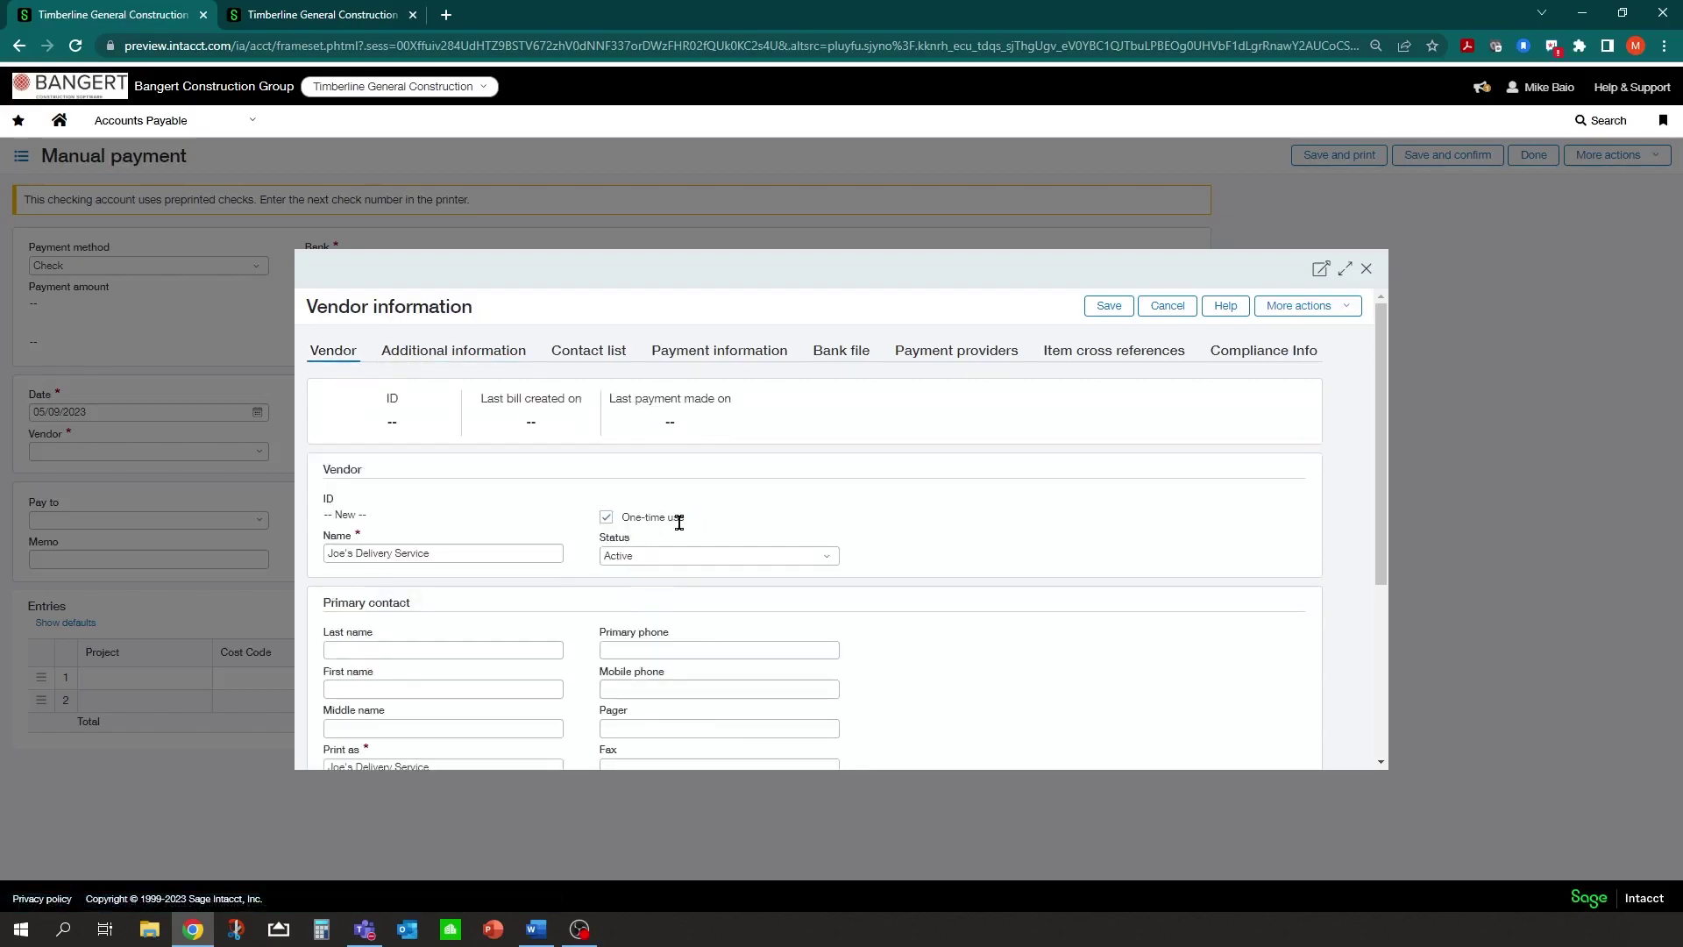
pyautogui.click(486, 353)
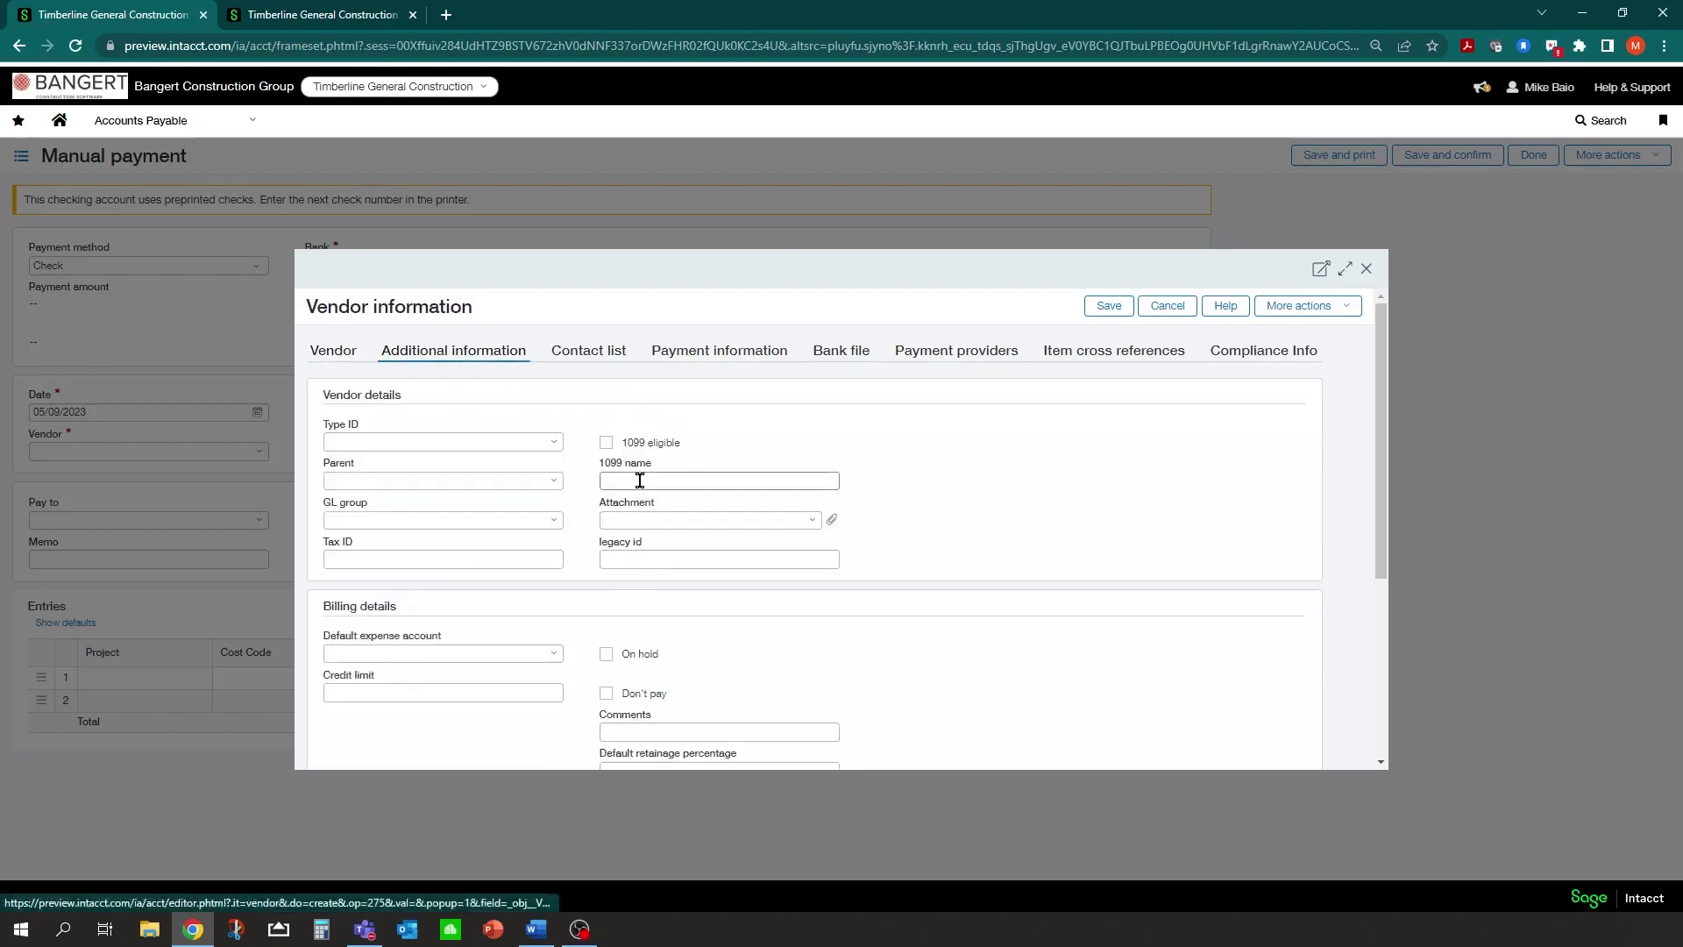
pyautogui.click(607, 443)
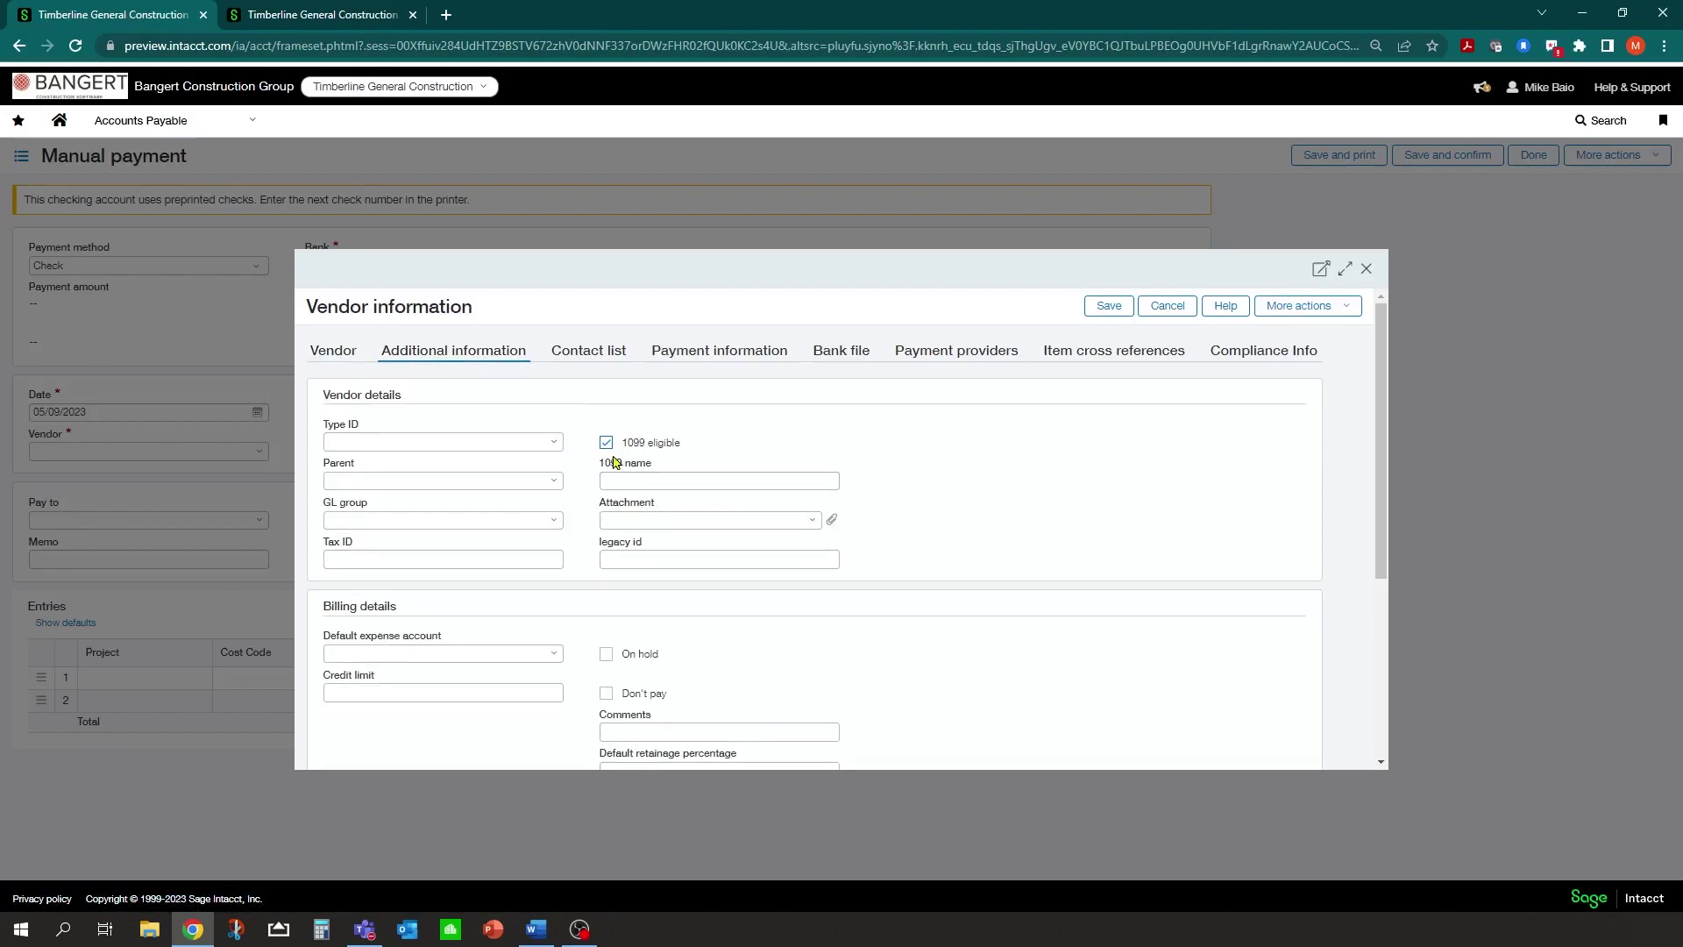
pyautogui.scroll(-1, 481, 666)
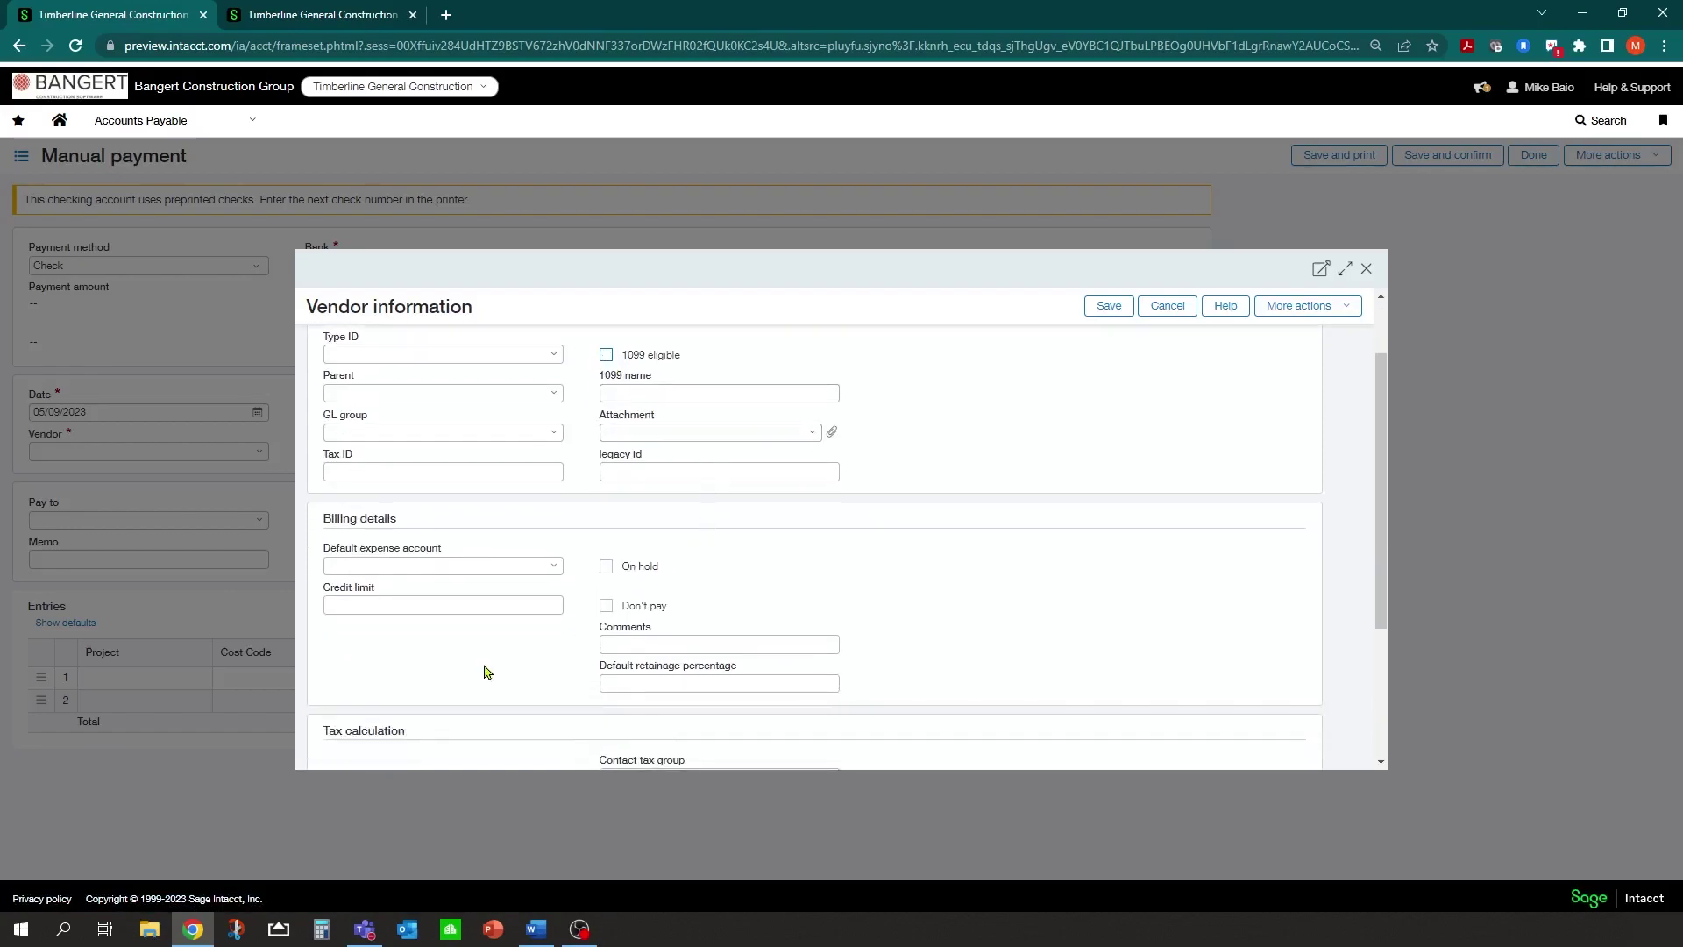
pyautogui.scroll(-1, 462, 663)
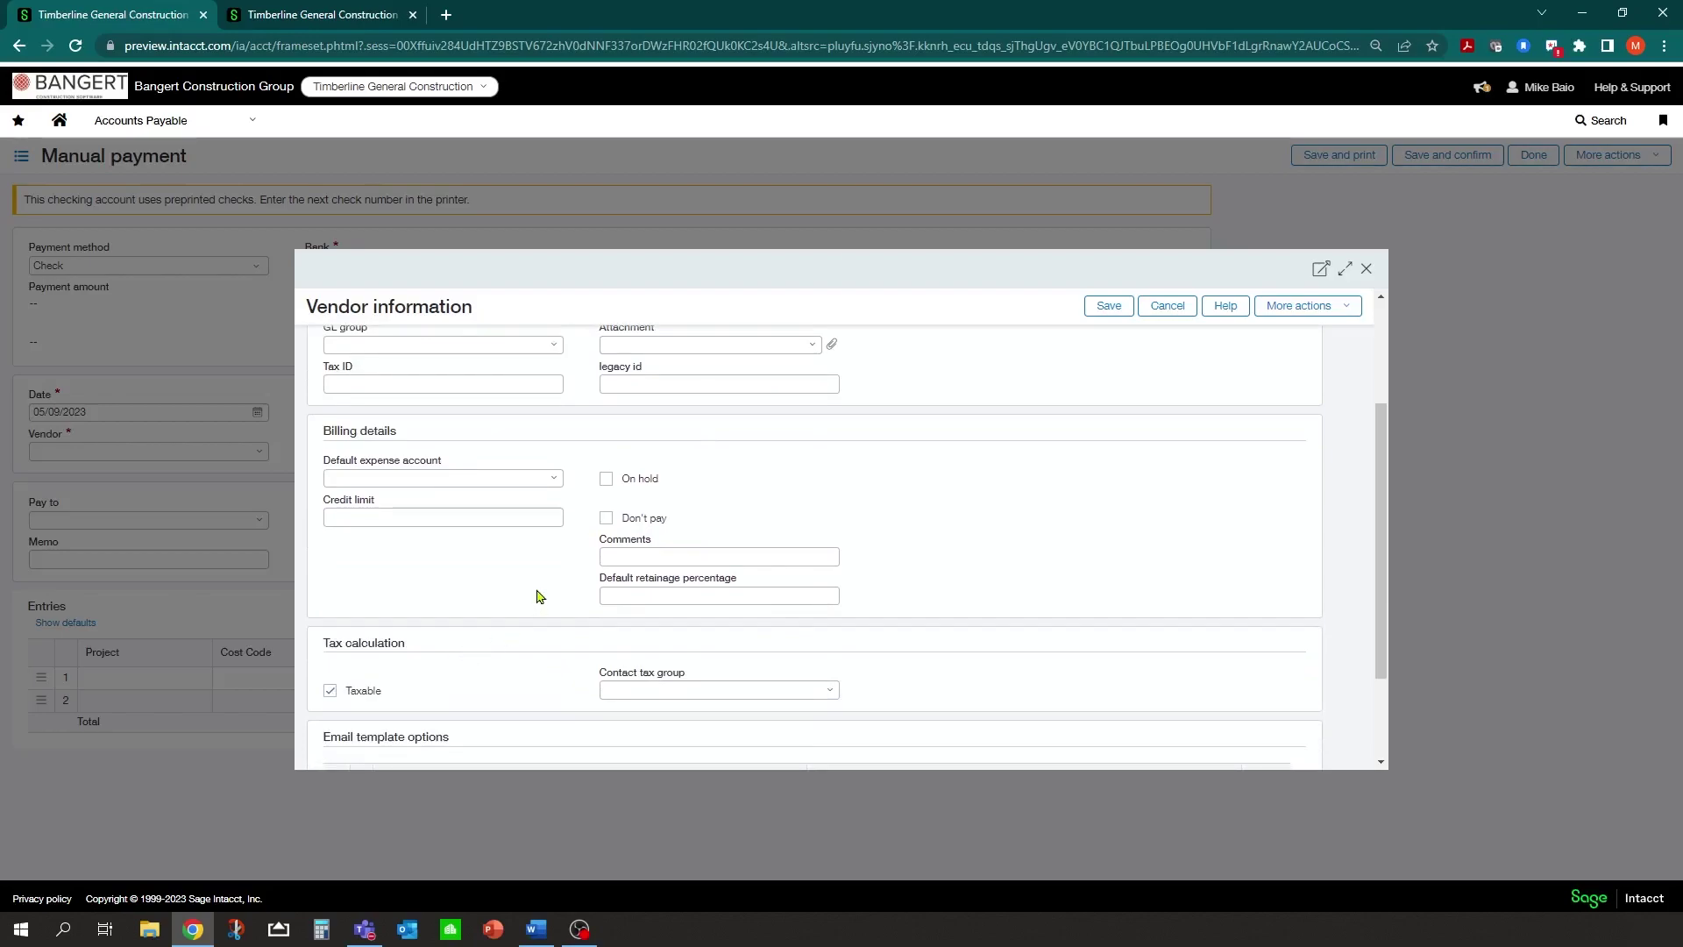
pyautogui.scroll(-1, 539, 596)
pyautogui.scroll(2, 556, 605)
pyautogui.scroll(2, 543, 561)
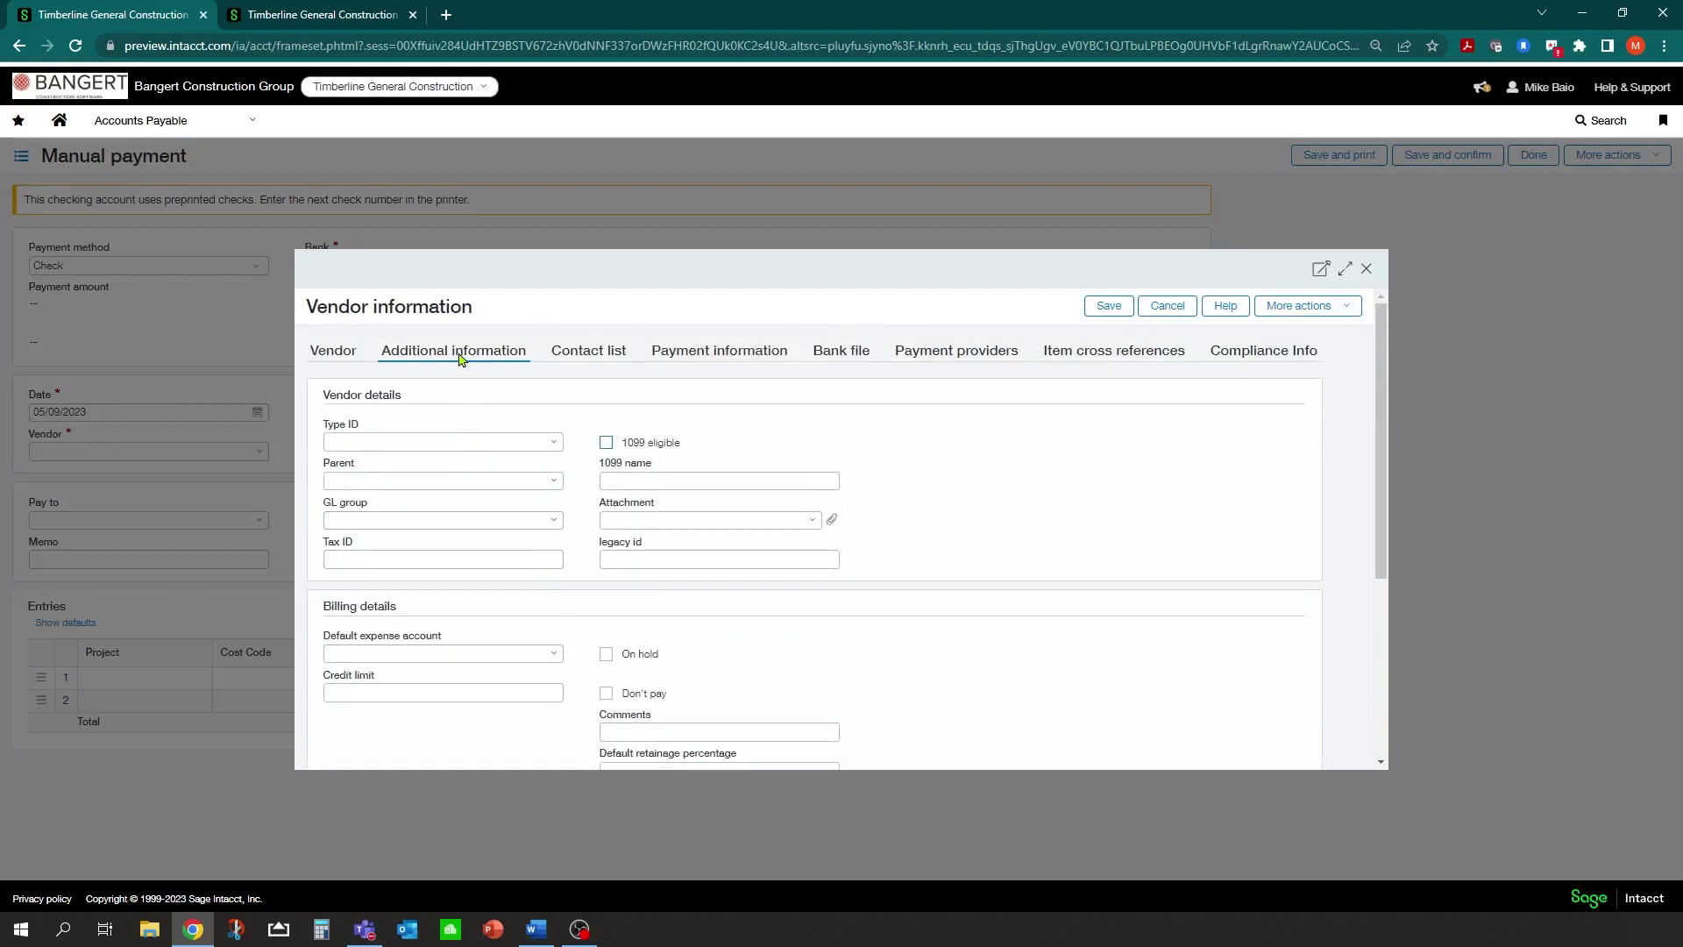
# Set the vendor's preferred payment method to Check and return to the Vendor tab
pyautogui.click(725, 358)
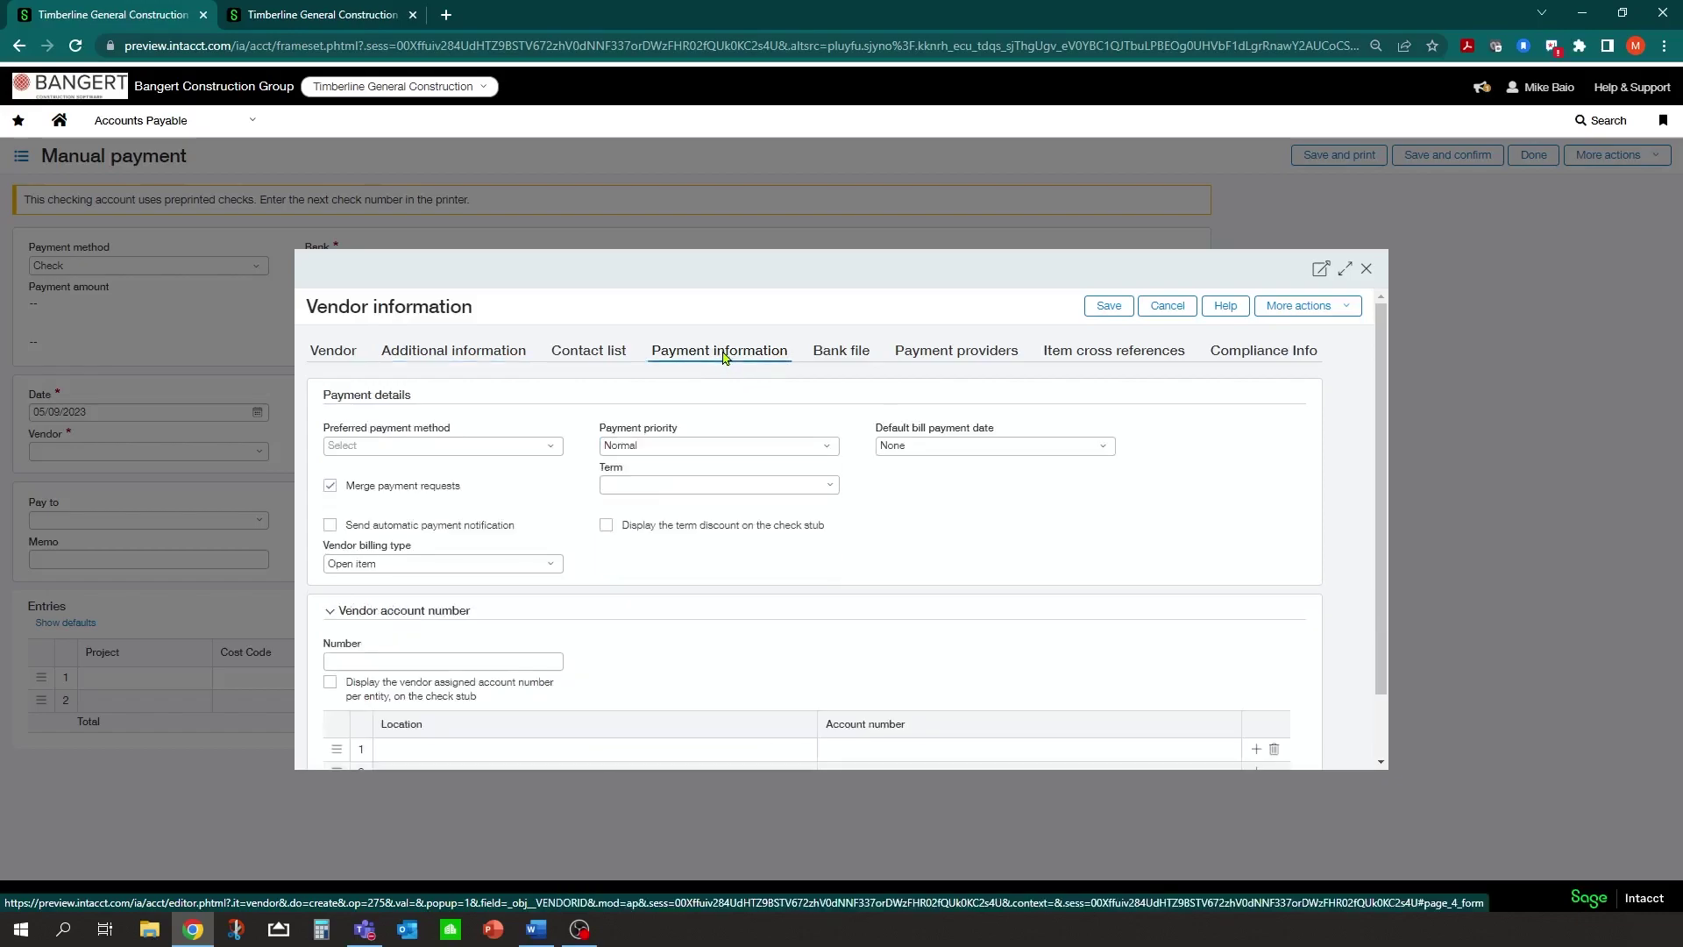
pyautogui.click(551, 452)
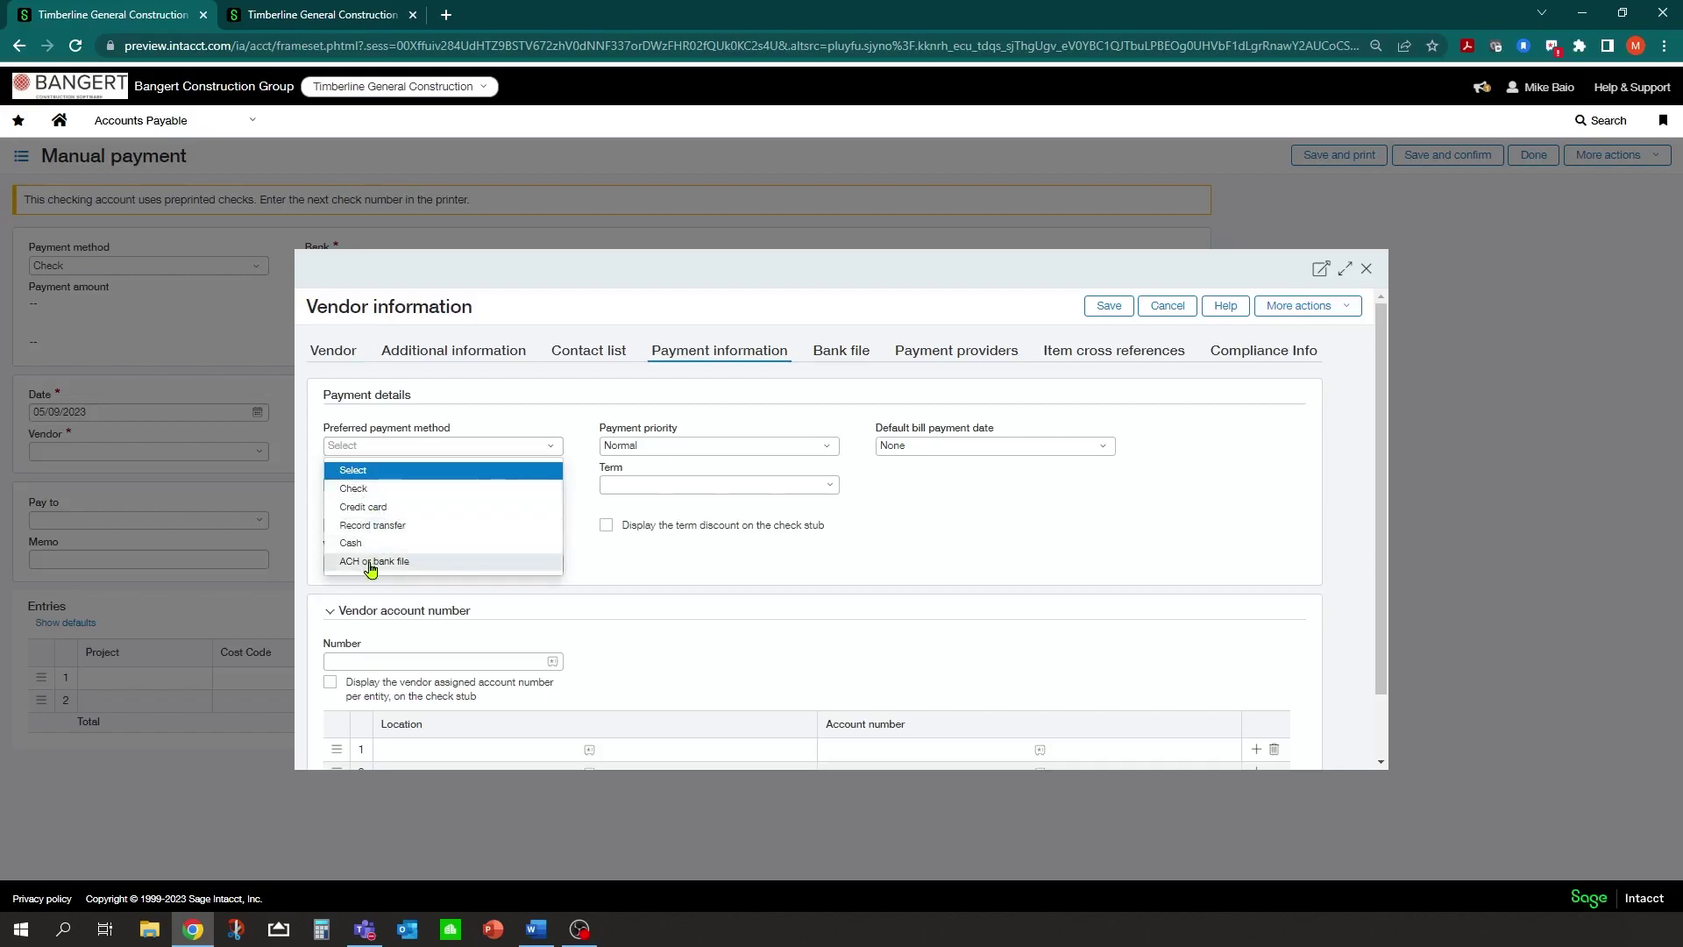
pyautogui.click(376, 491)
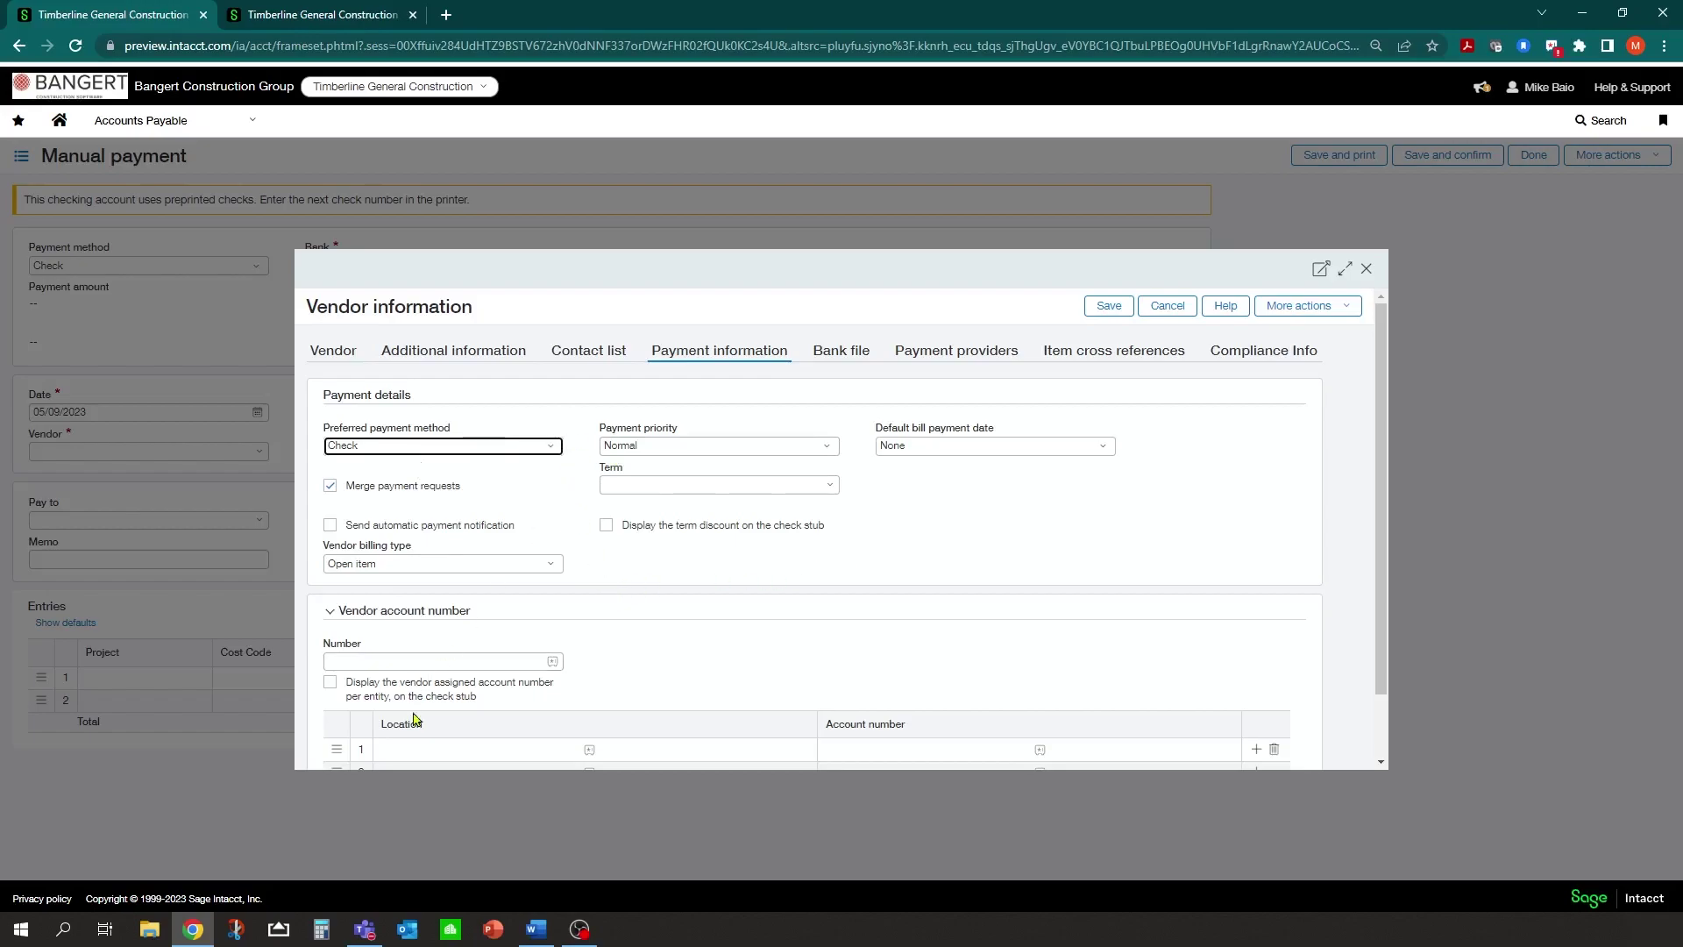
pyautogui.click(439, 662)
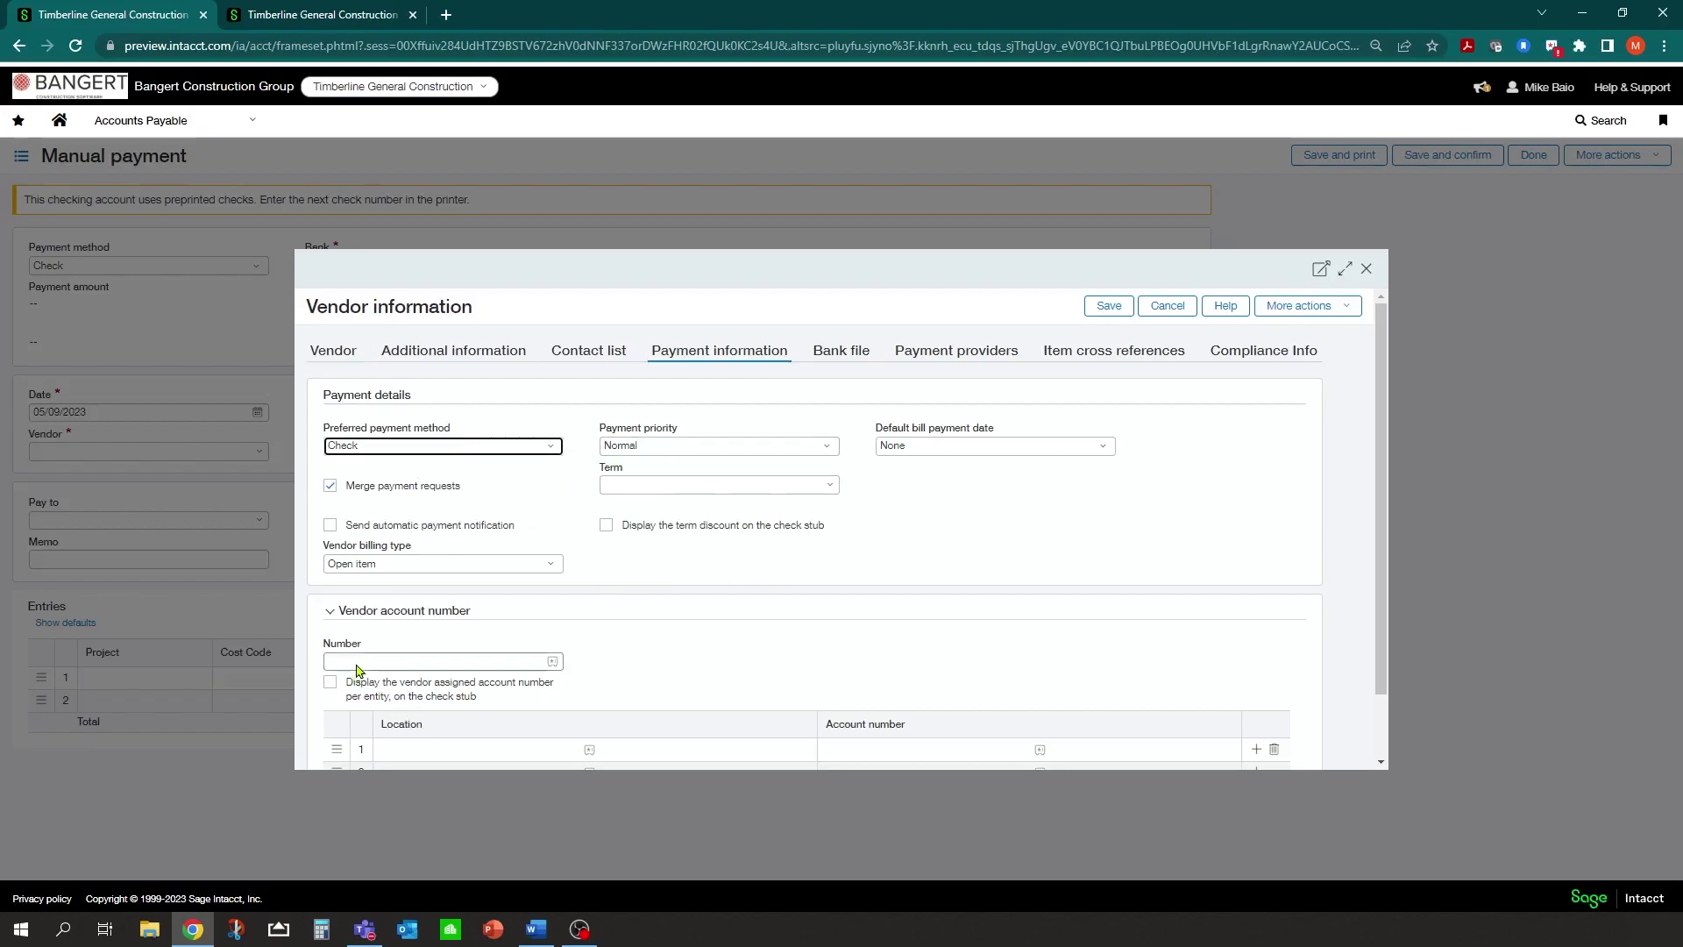
pyautogui.click(331, 355)
pyautogui.click(469, 553)
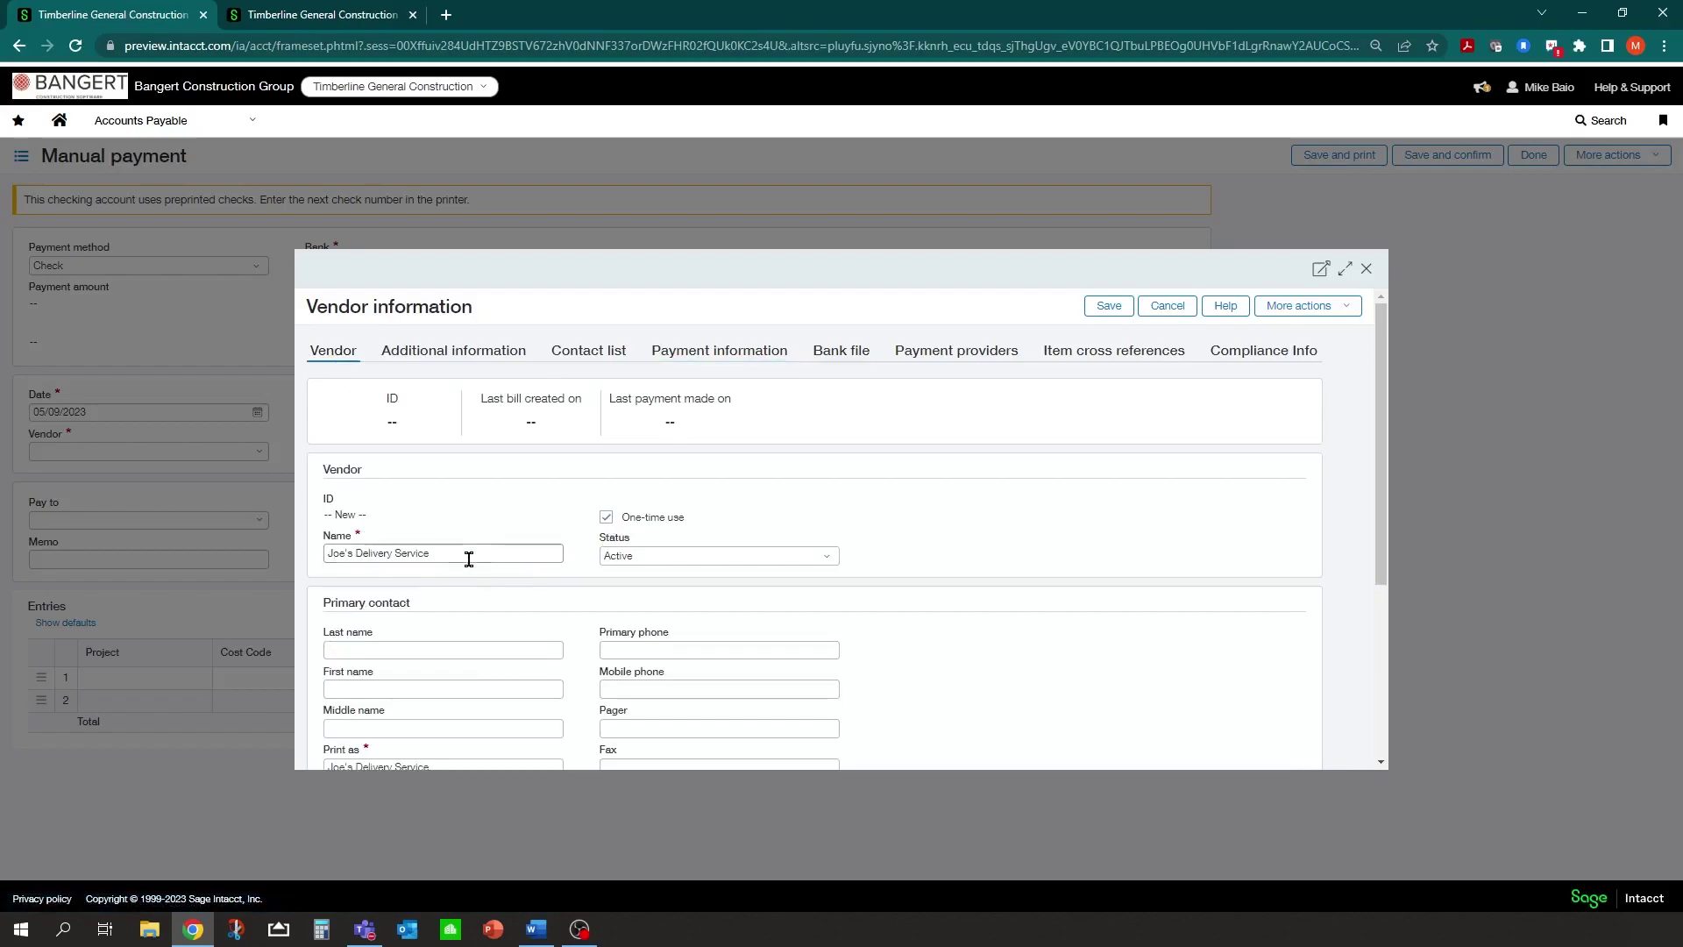
# Save Joe's Delivery Service as vendor V00017 on the check 10006 manual payment
pyautogui.click(1110, 307)
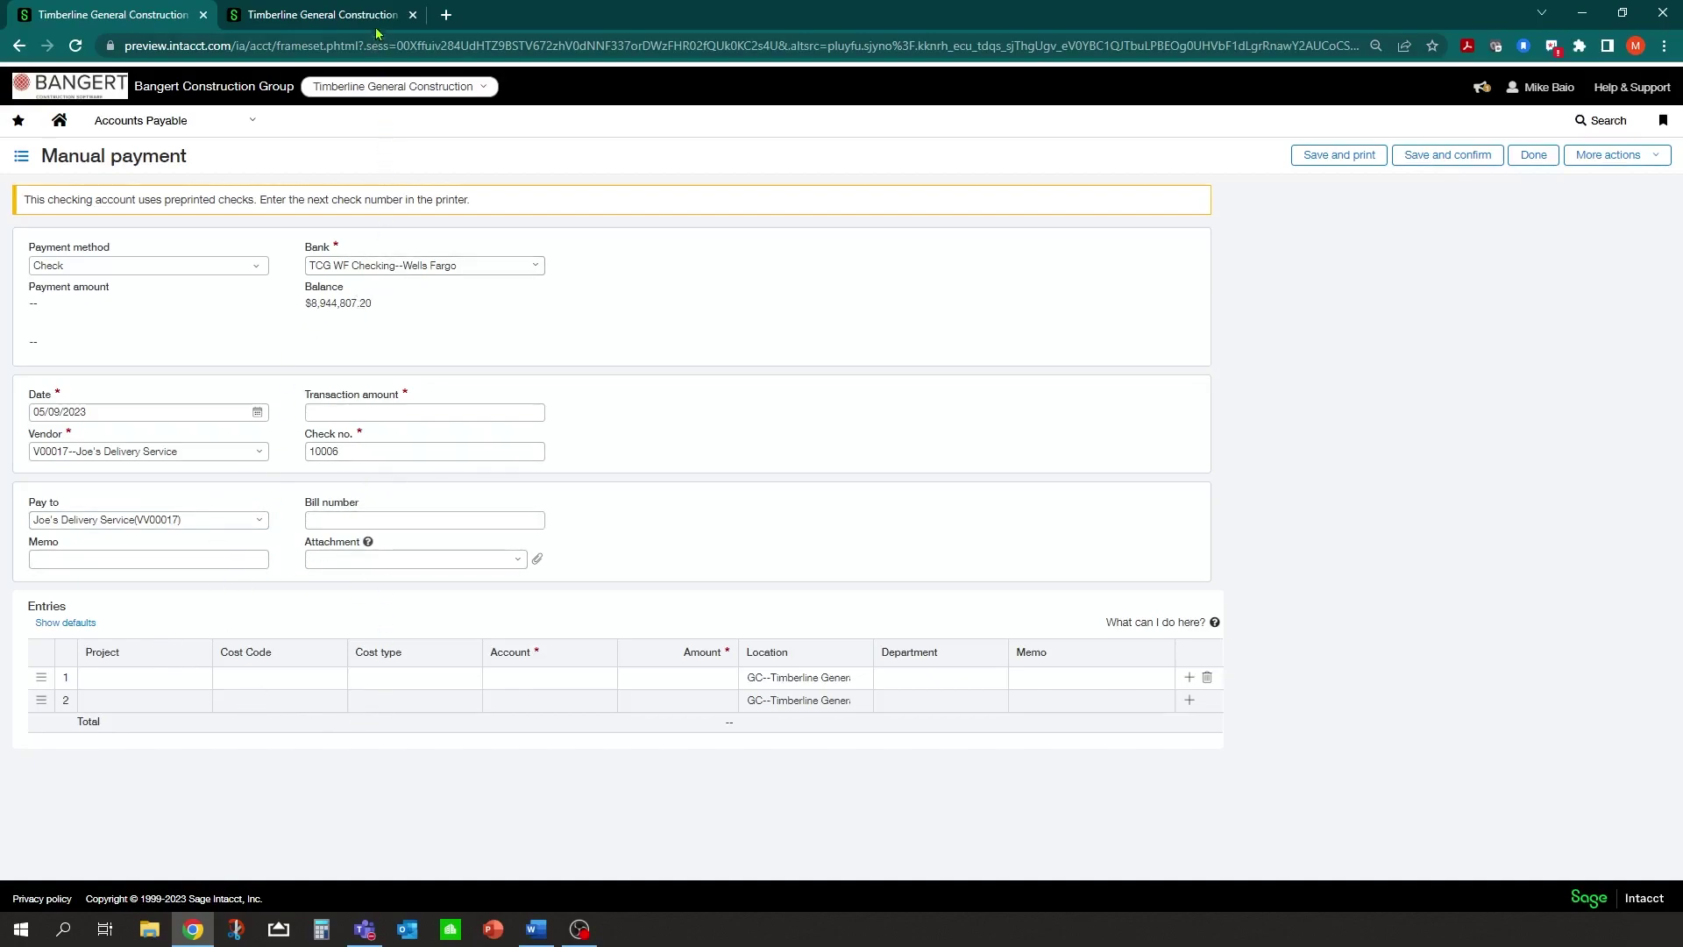
# Reload the Vendors list in the other tab, sort it by vendor name, and browse its pages
pyautogui.click(318, 10)
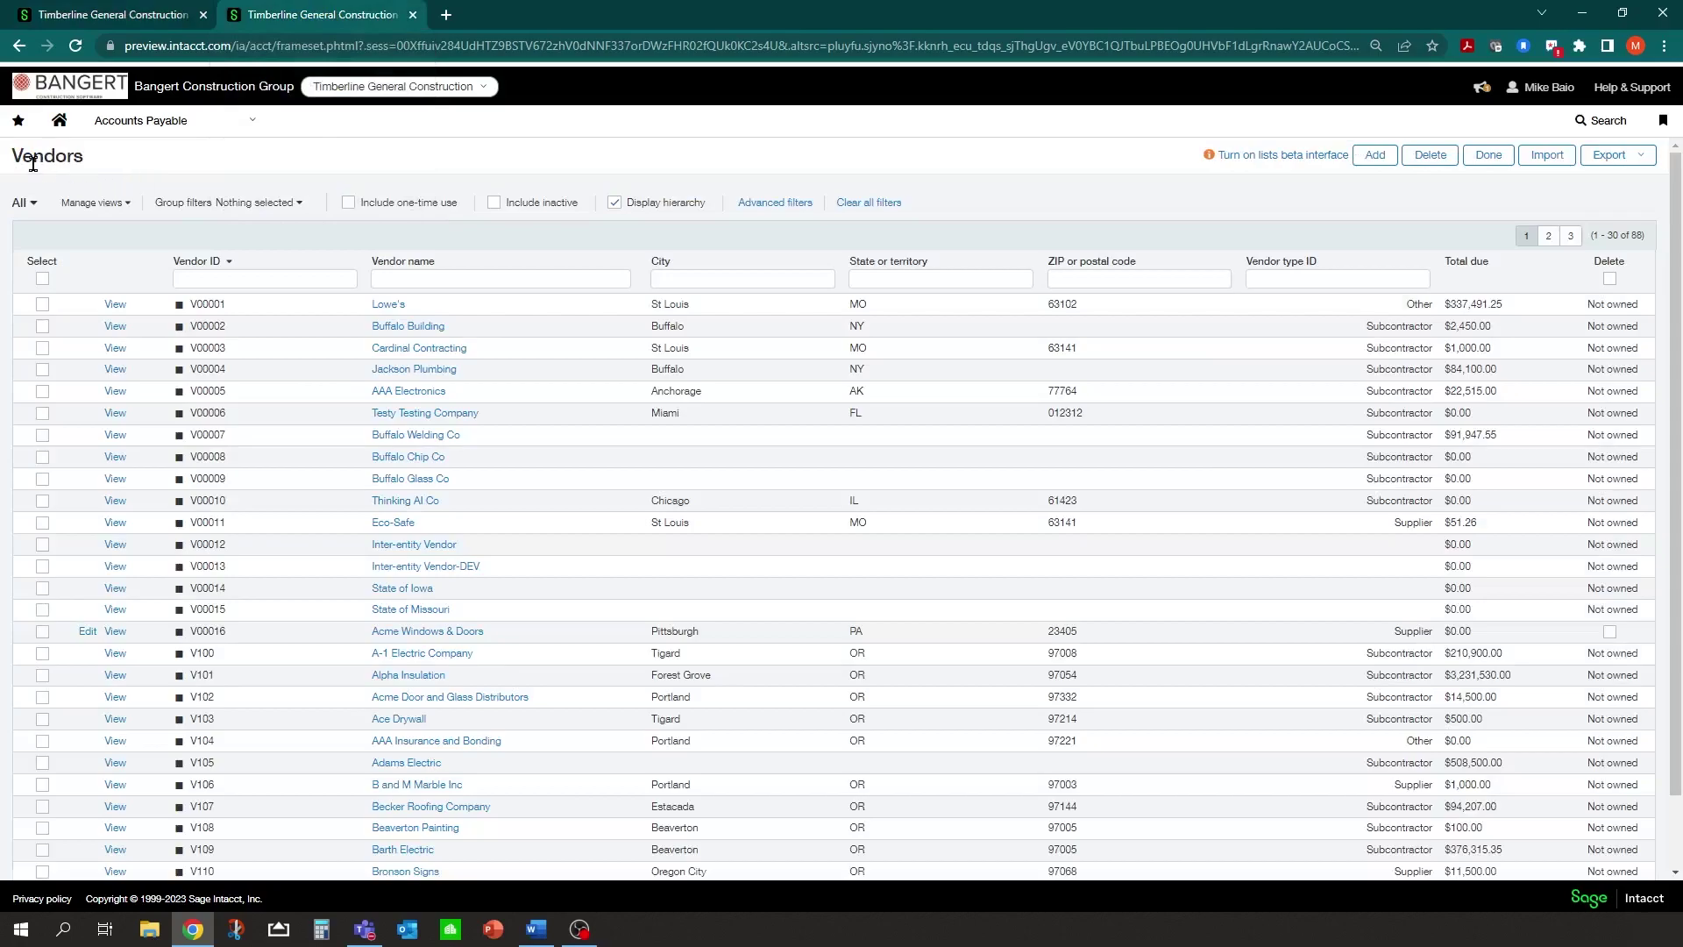
pyautogui.click(76, 51)
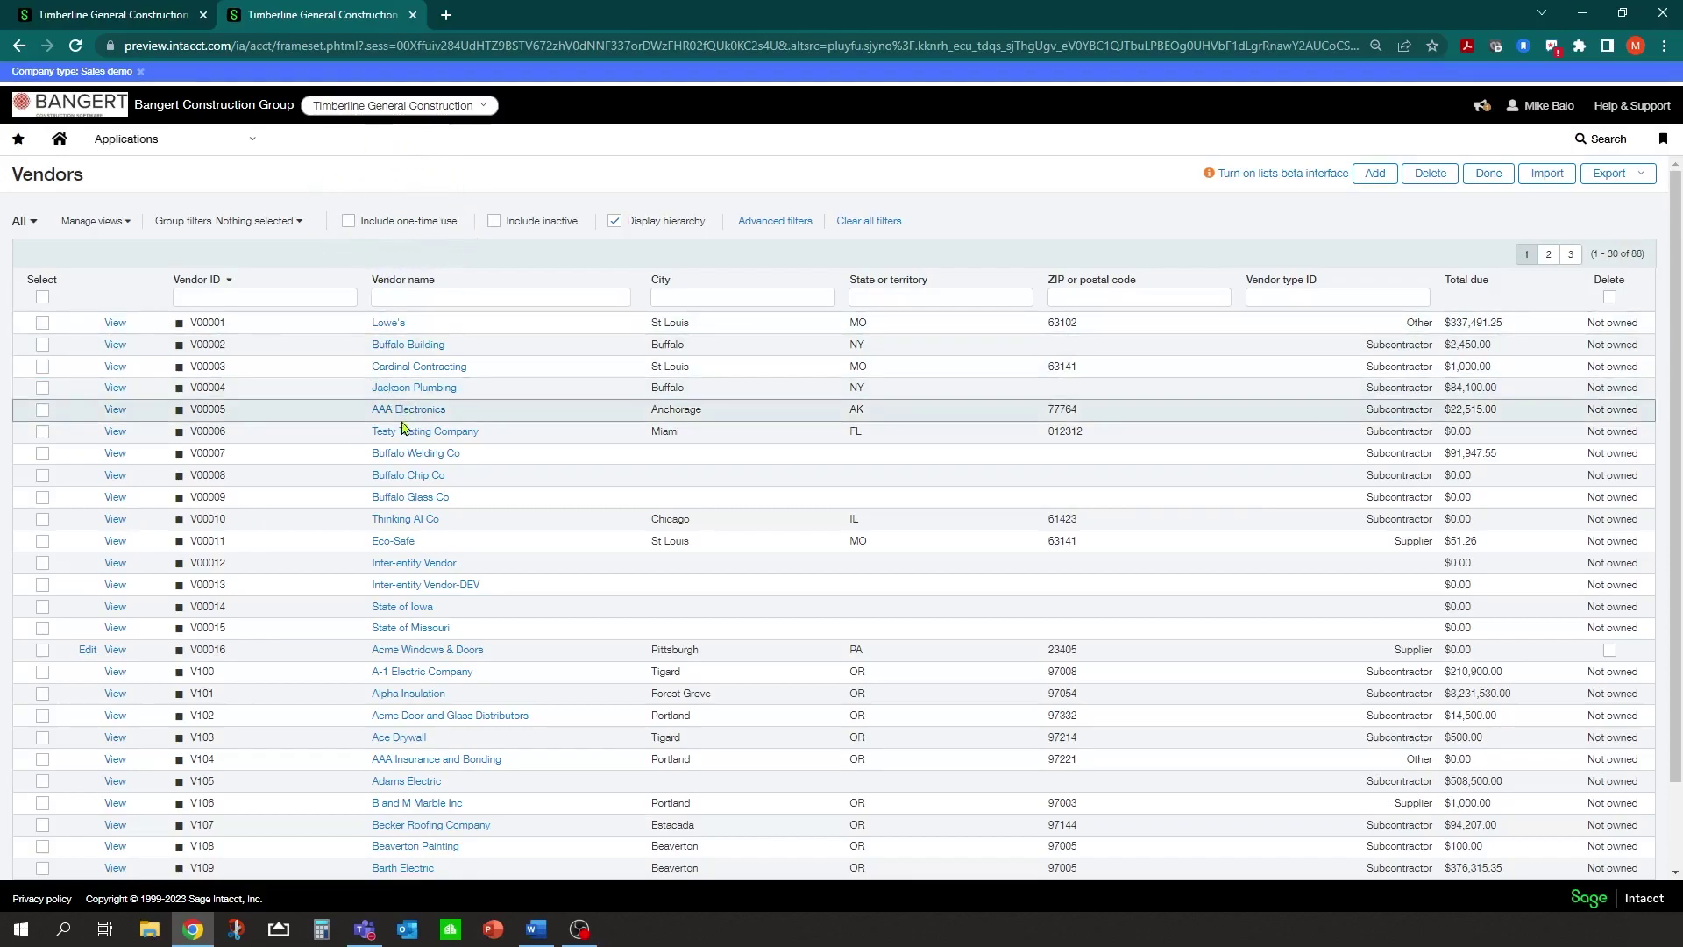
pyautogui.scroll(-1, 403, 428)
pyautogui.scroll(1, 417, 368)
pyautogui.click(406, 279)
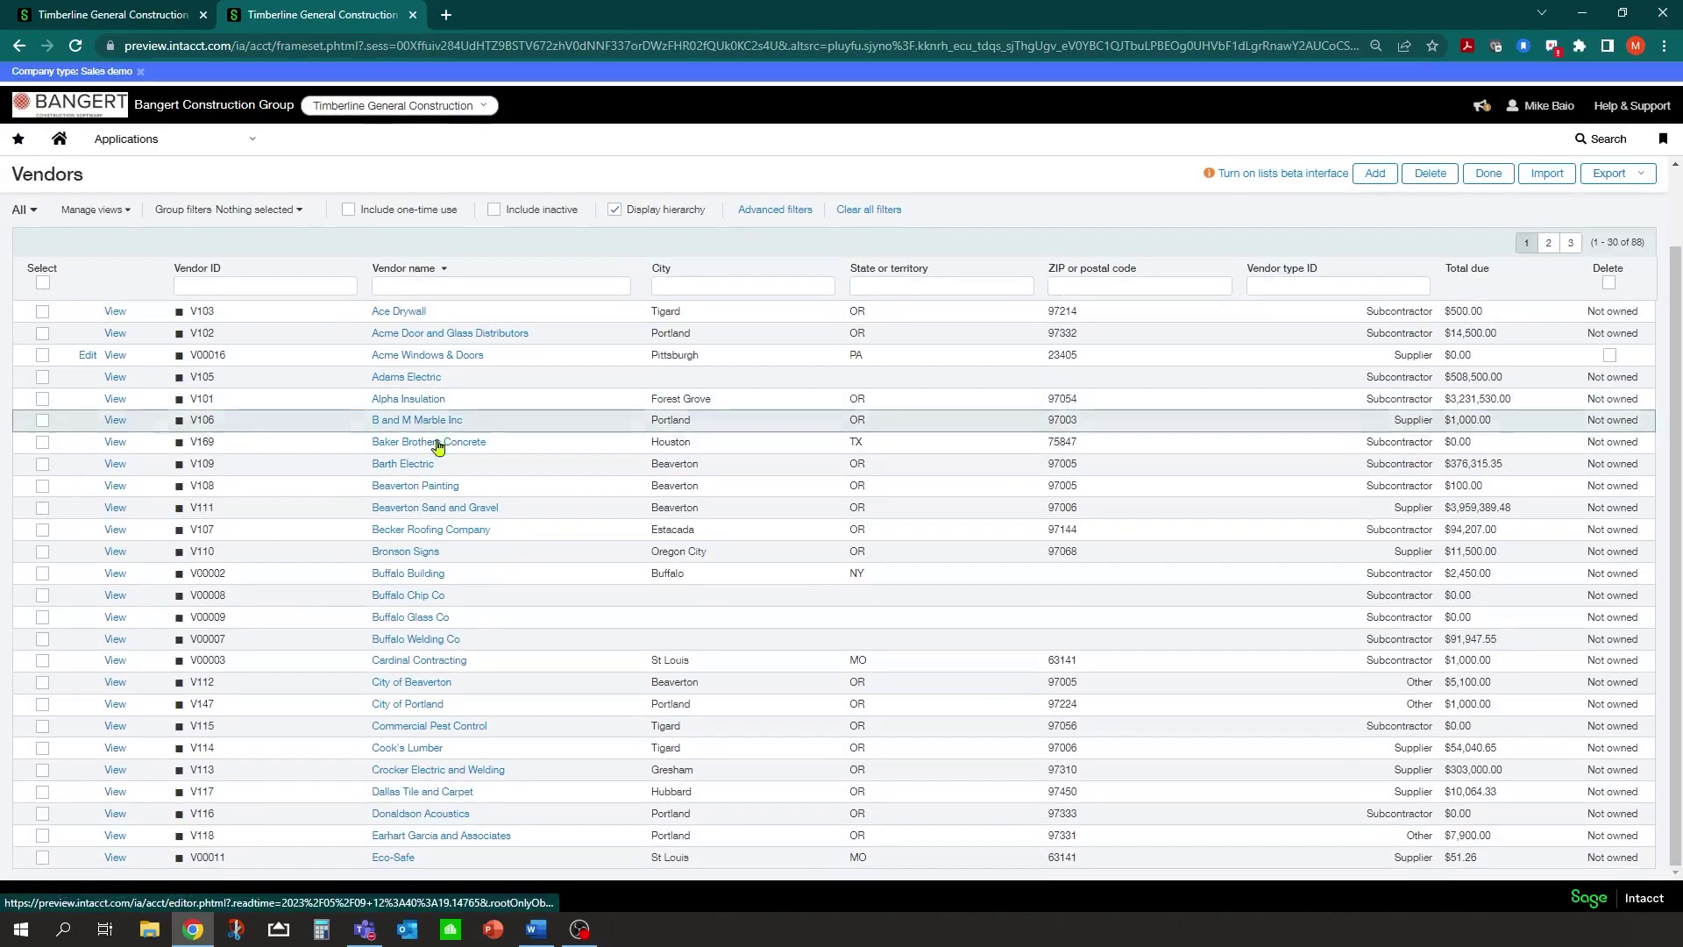
pyautogui.click(1548, 242)
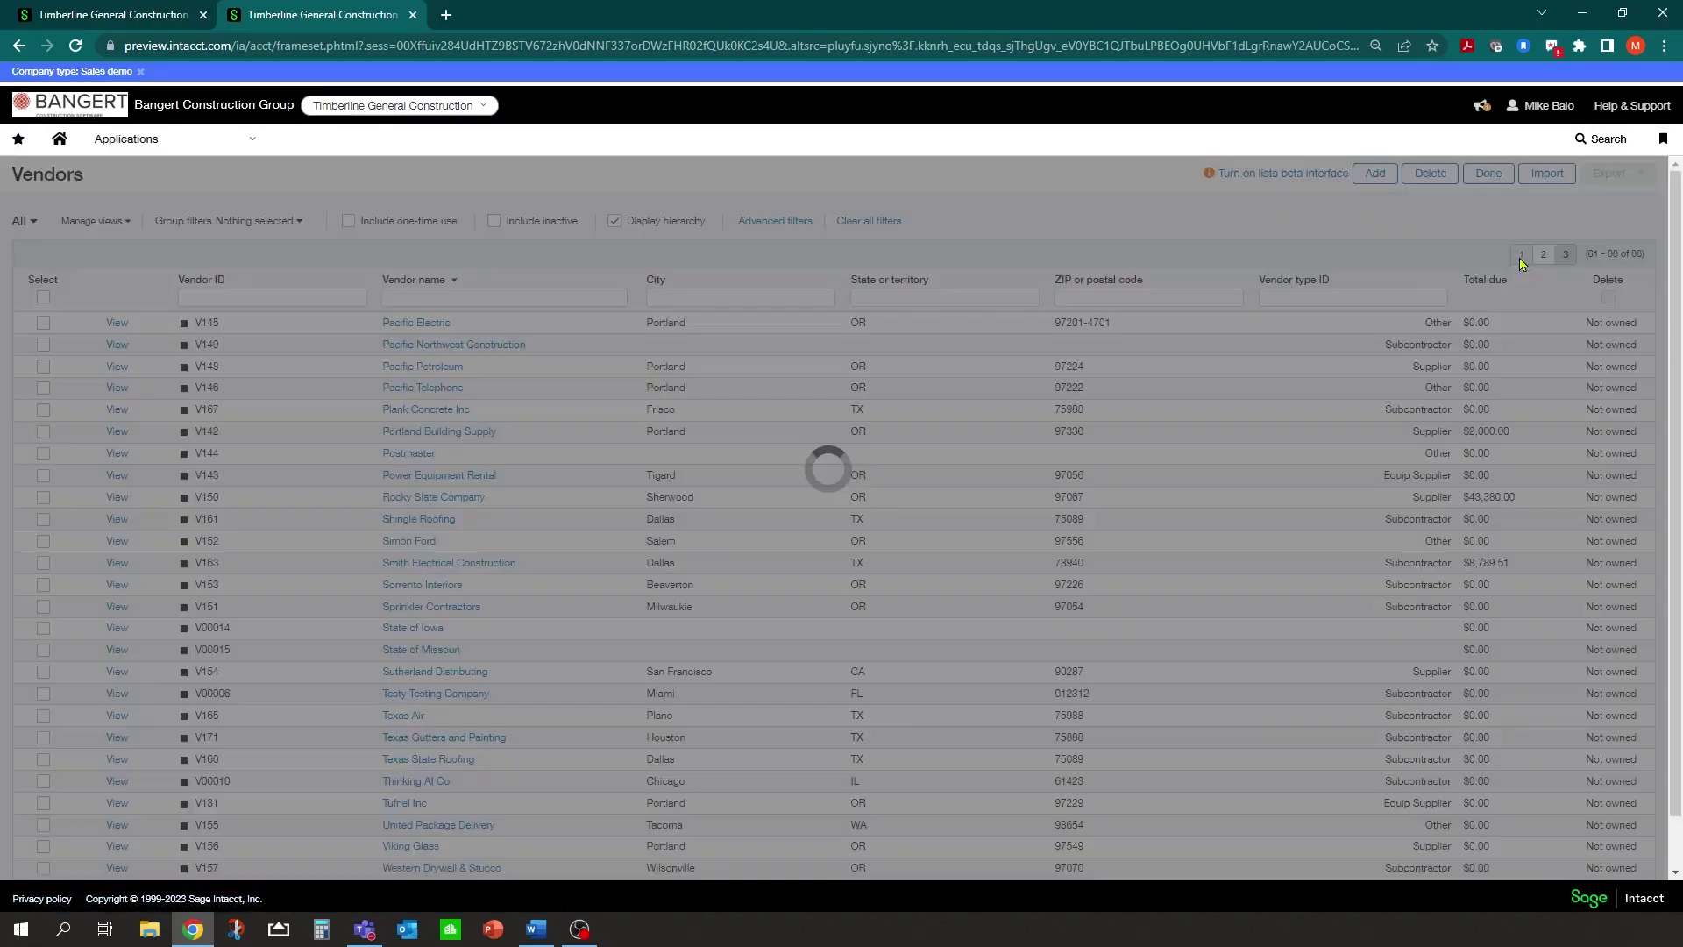
pyautogui.click(1521, 256)
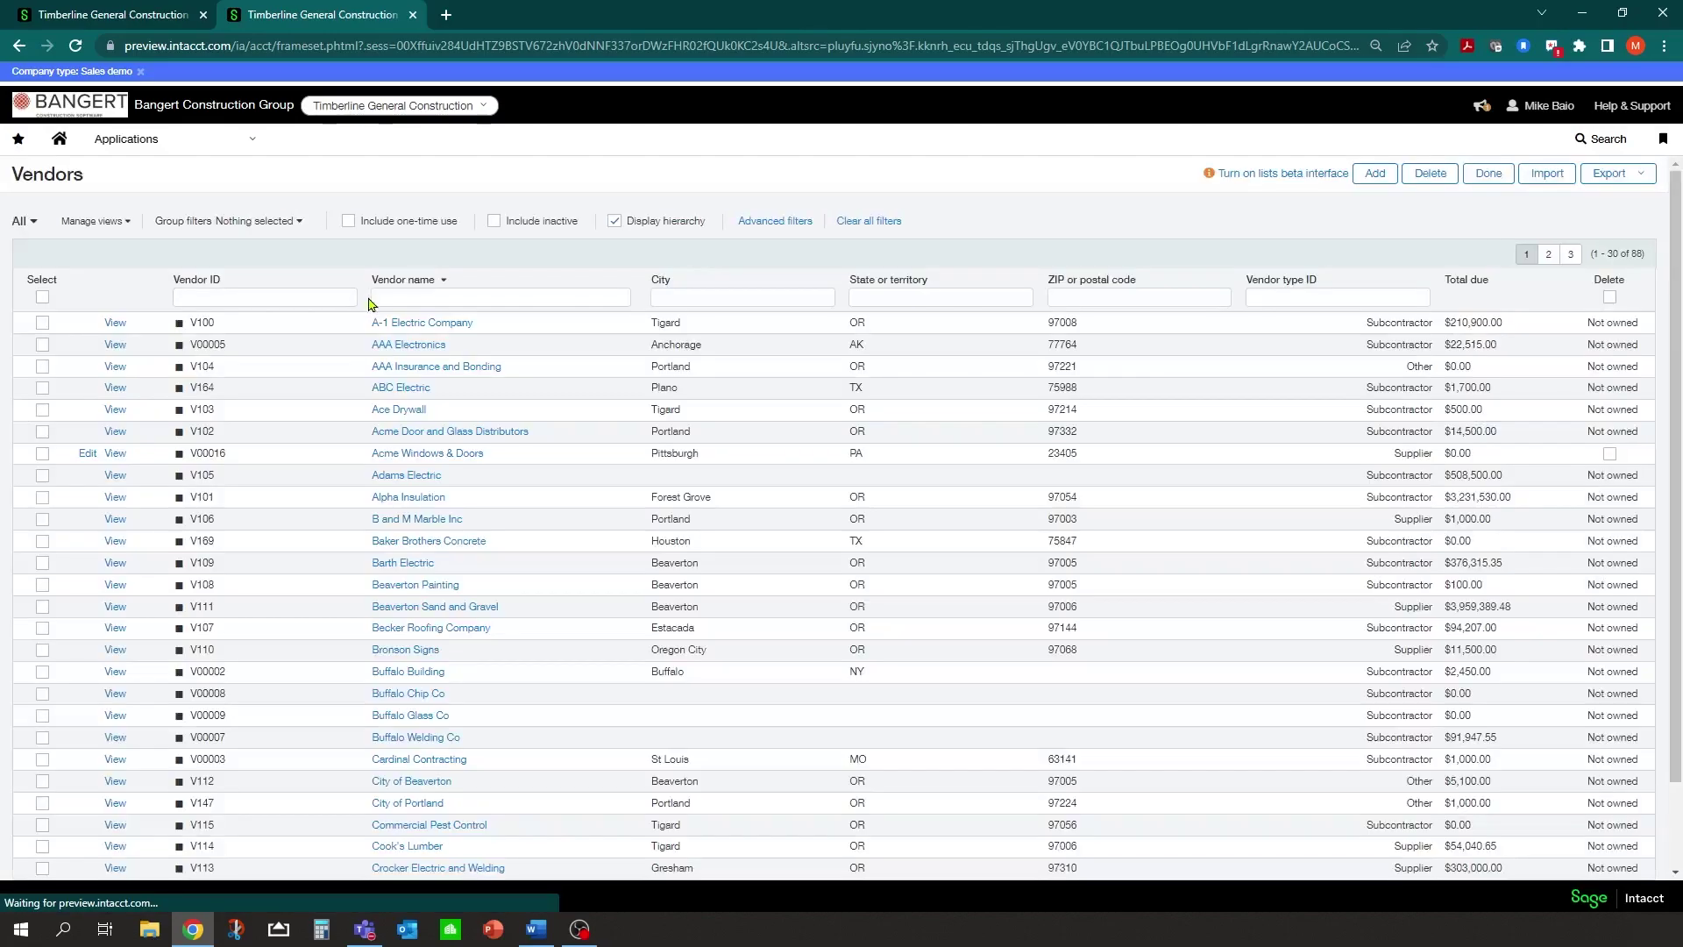
# Try a 'J' vendor name filter, then clear it to show all 88 vendors
pyautogui.click(384, 297)
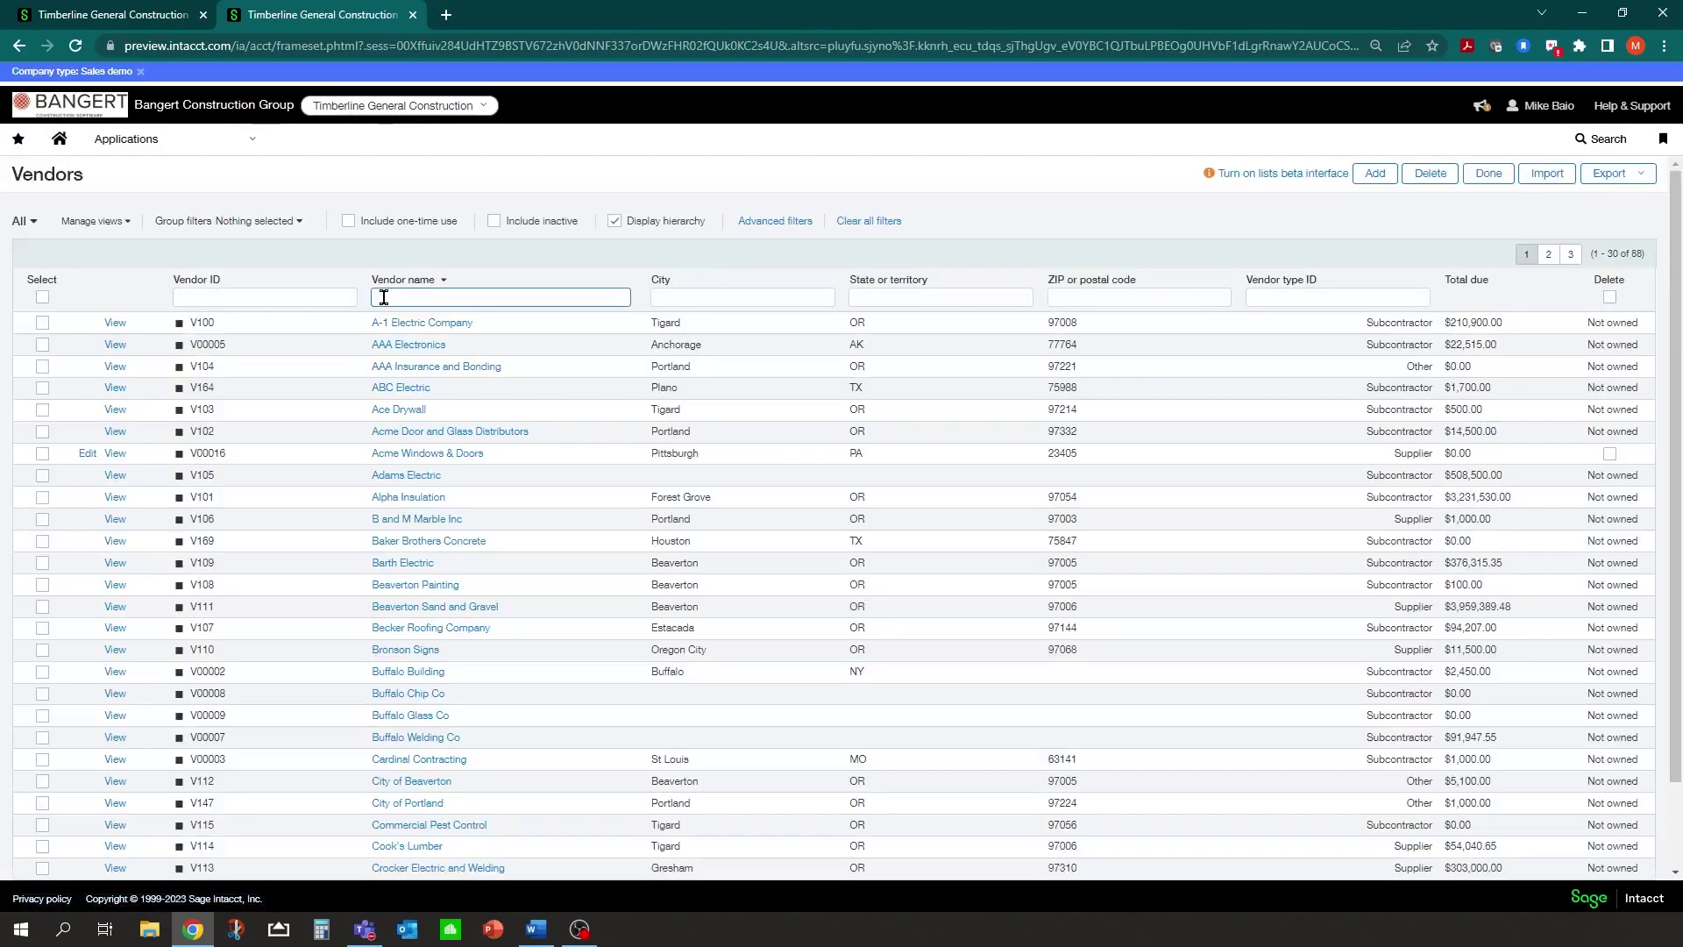
pyautogui.press('Return')
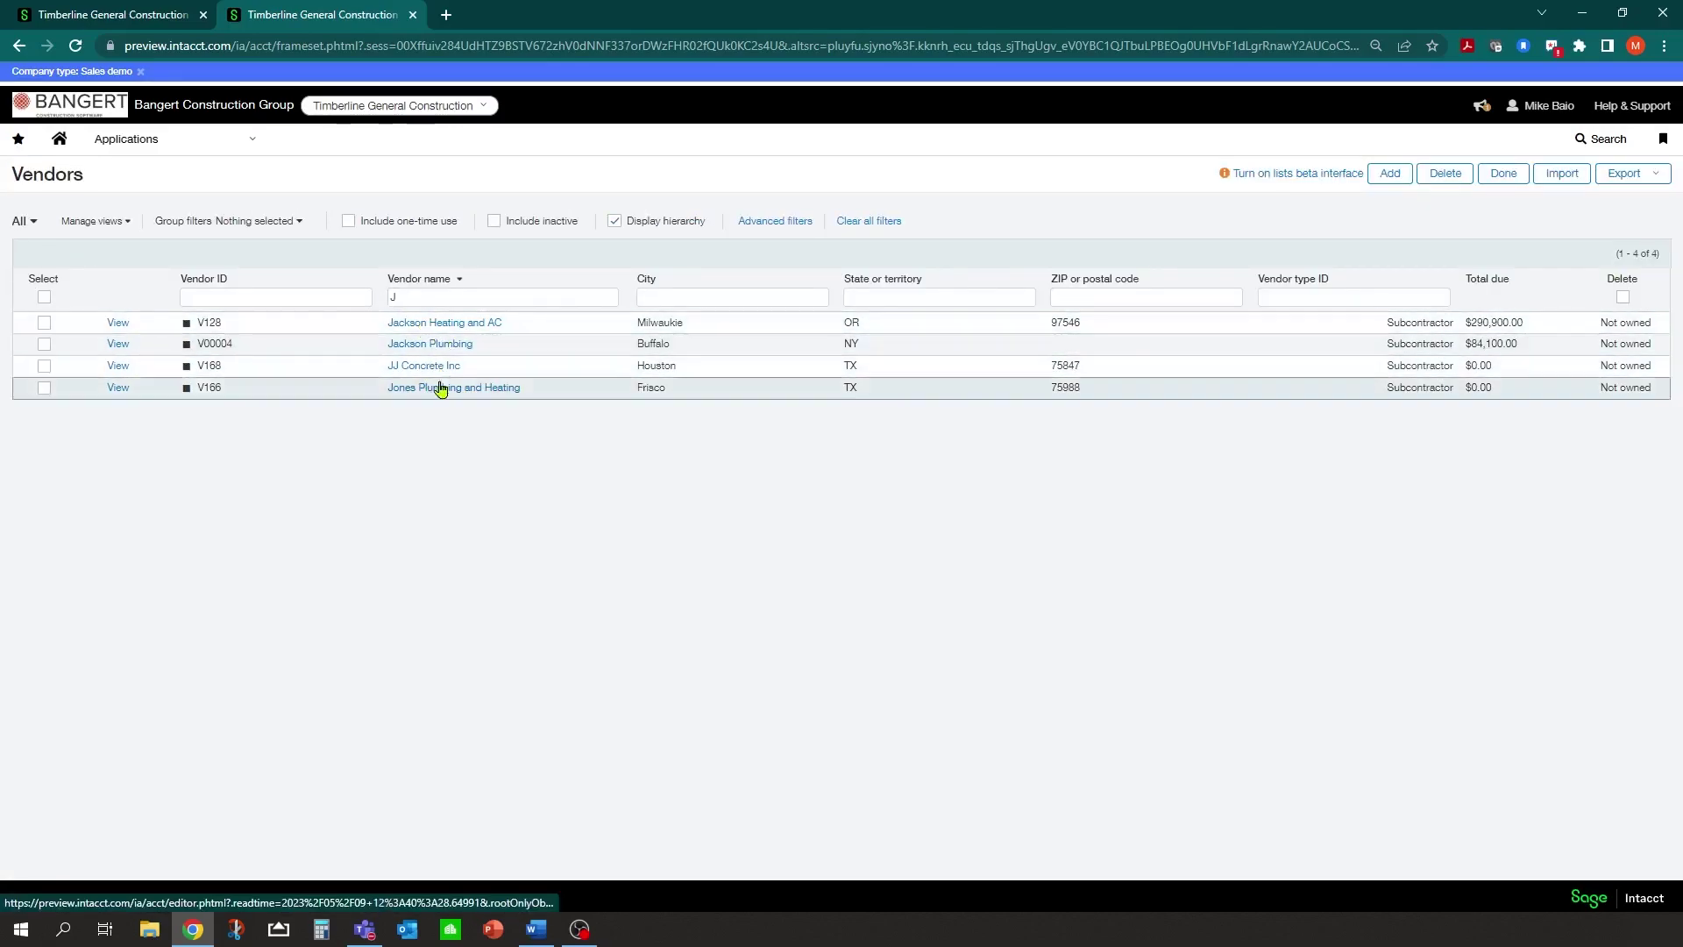
pyautogui.click(422, 294)
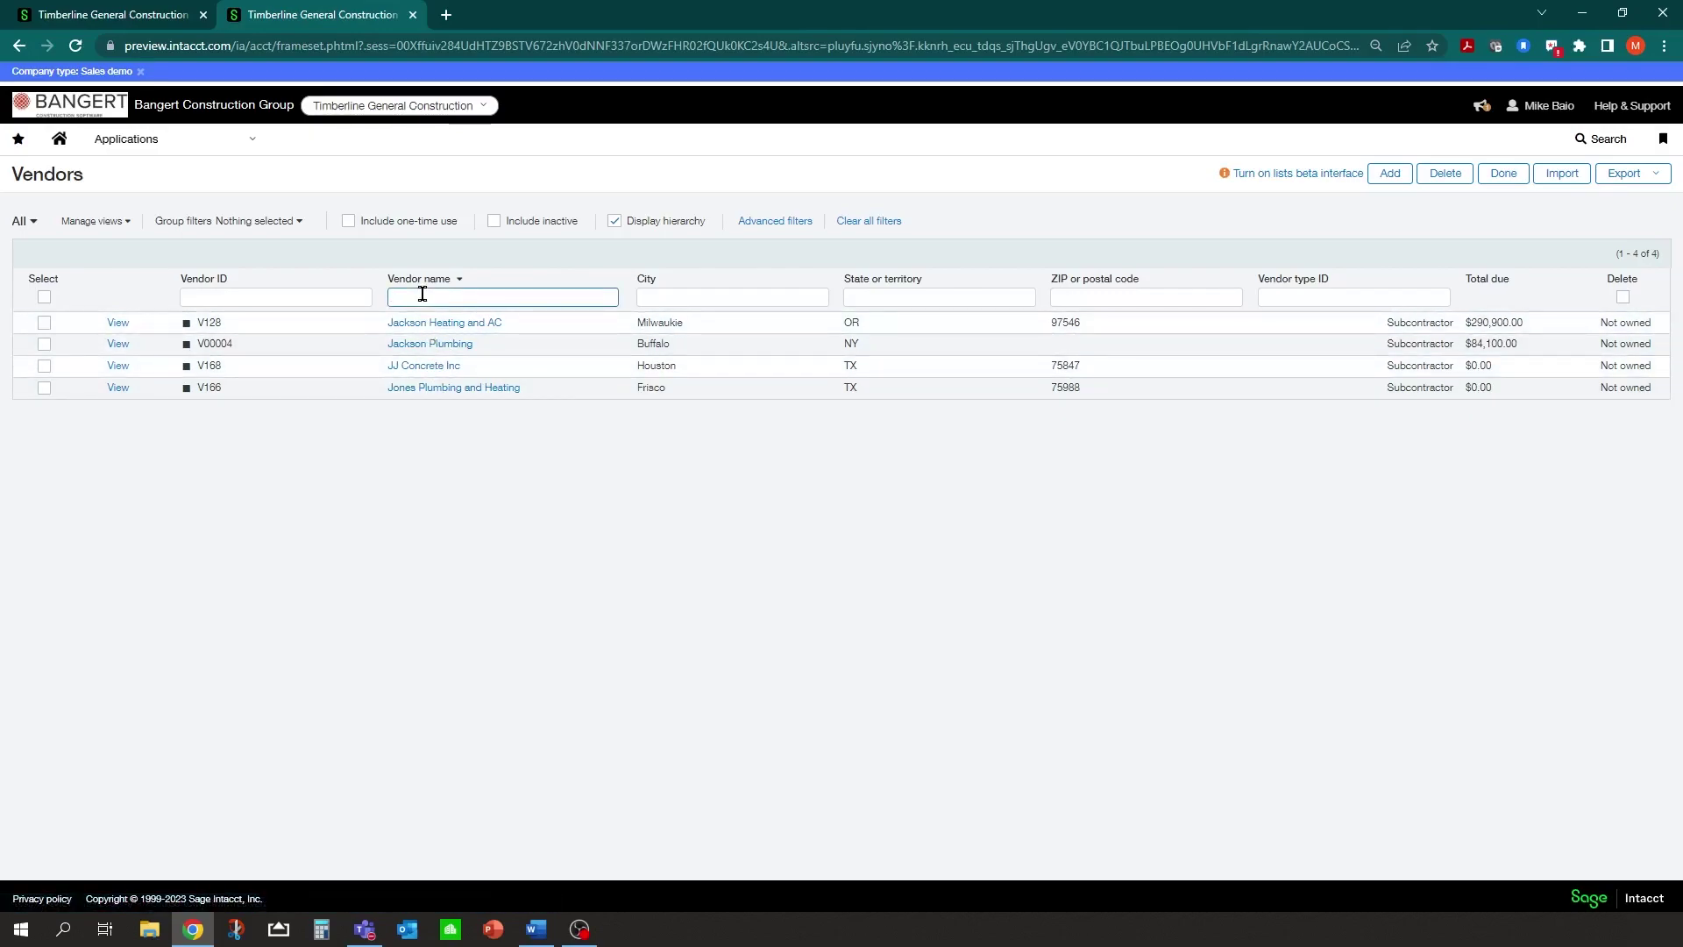
pyautogui.press('Return')
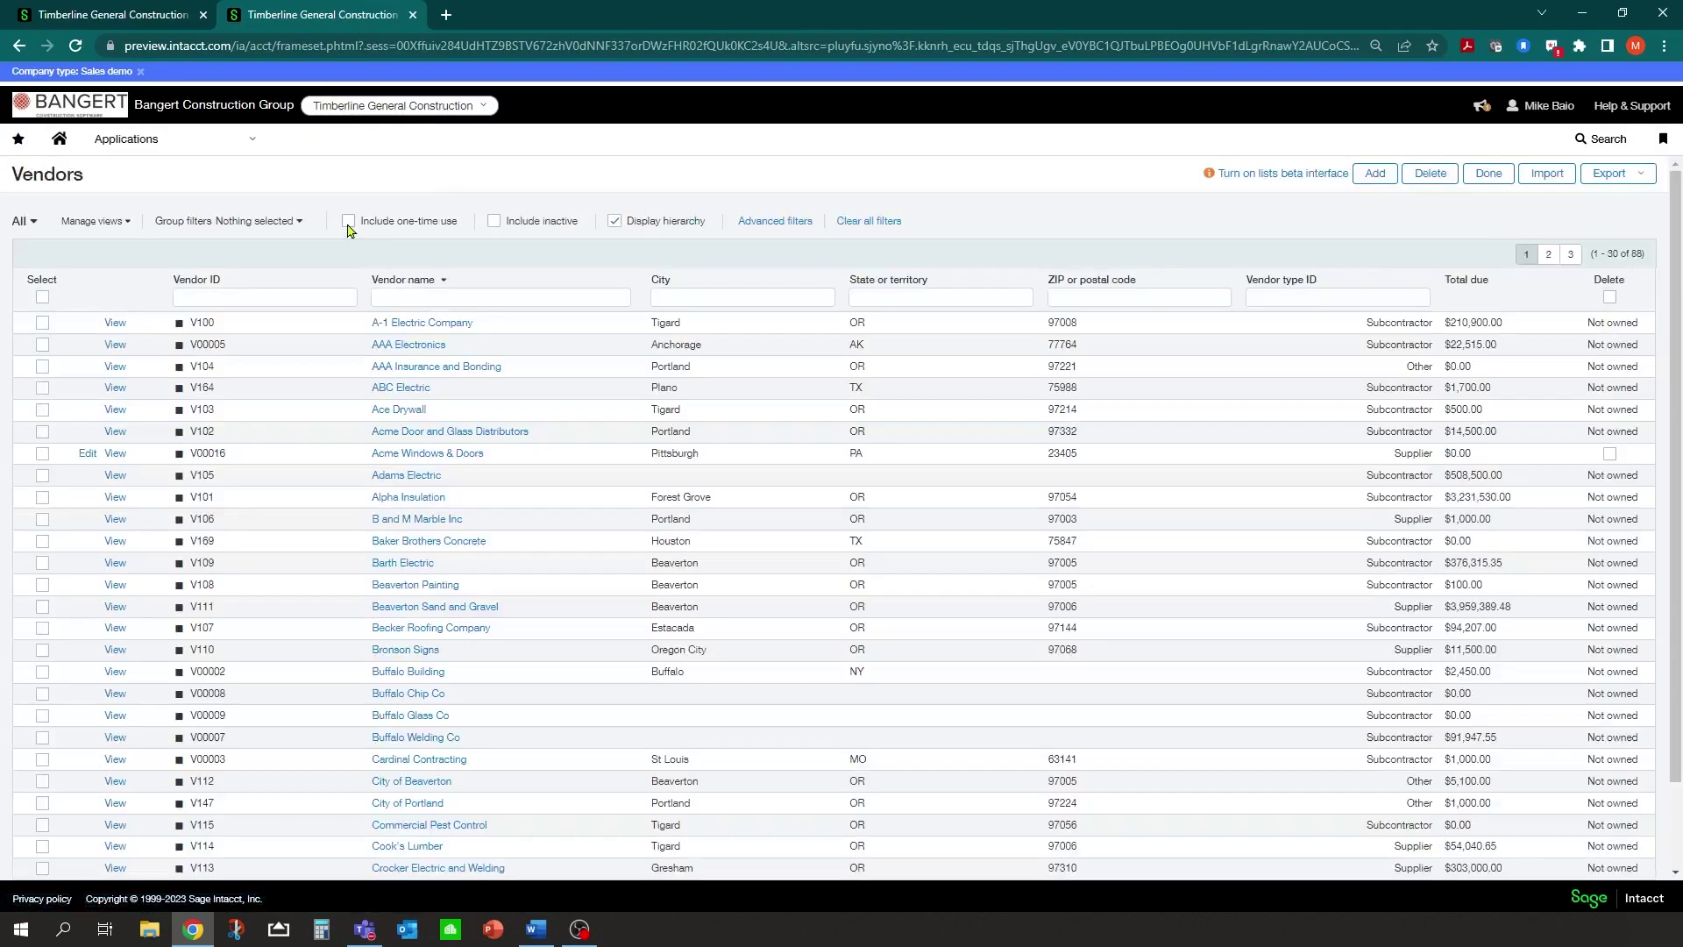
# Include one-time use vendors and filter the Vendors list by 'J'
pyautogui.click(348, 222)
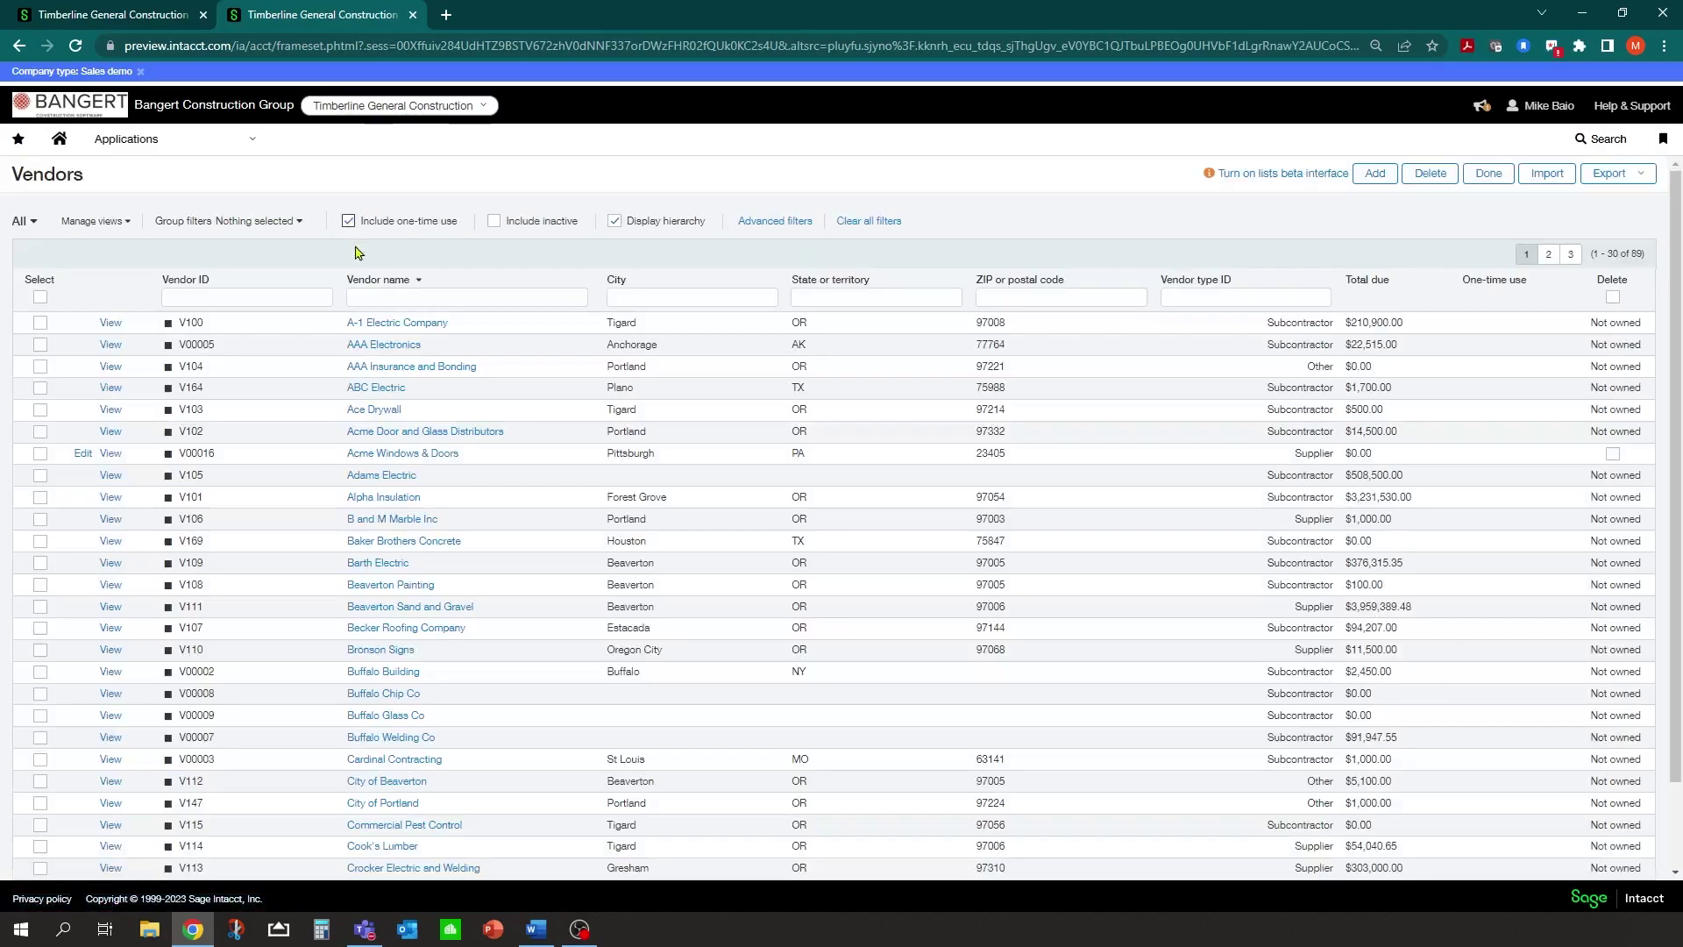
pyautogui.scroll(-2, 1495, 614)
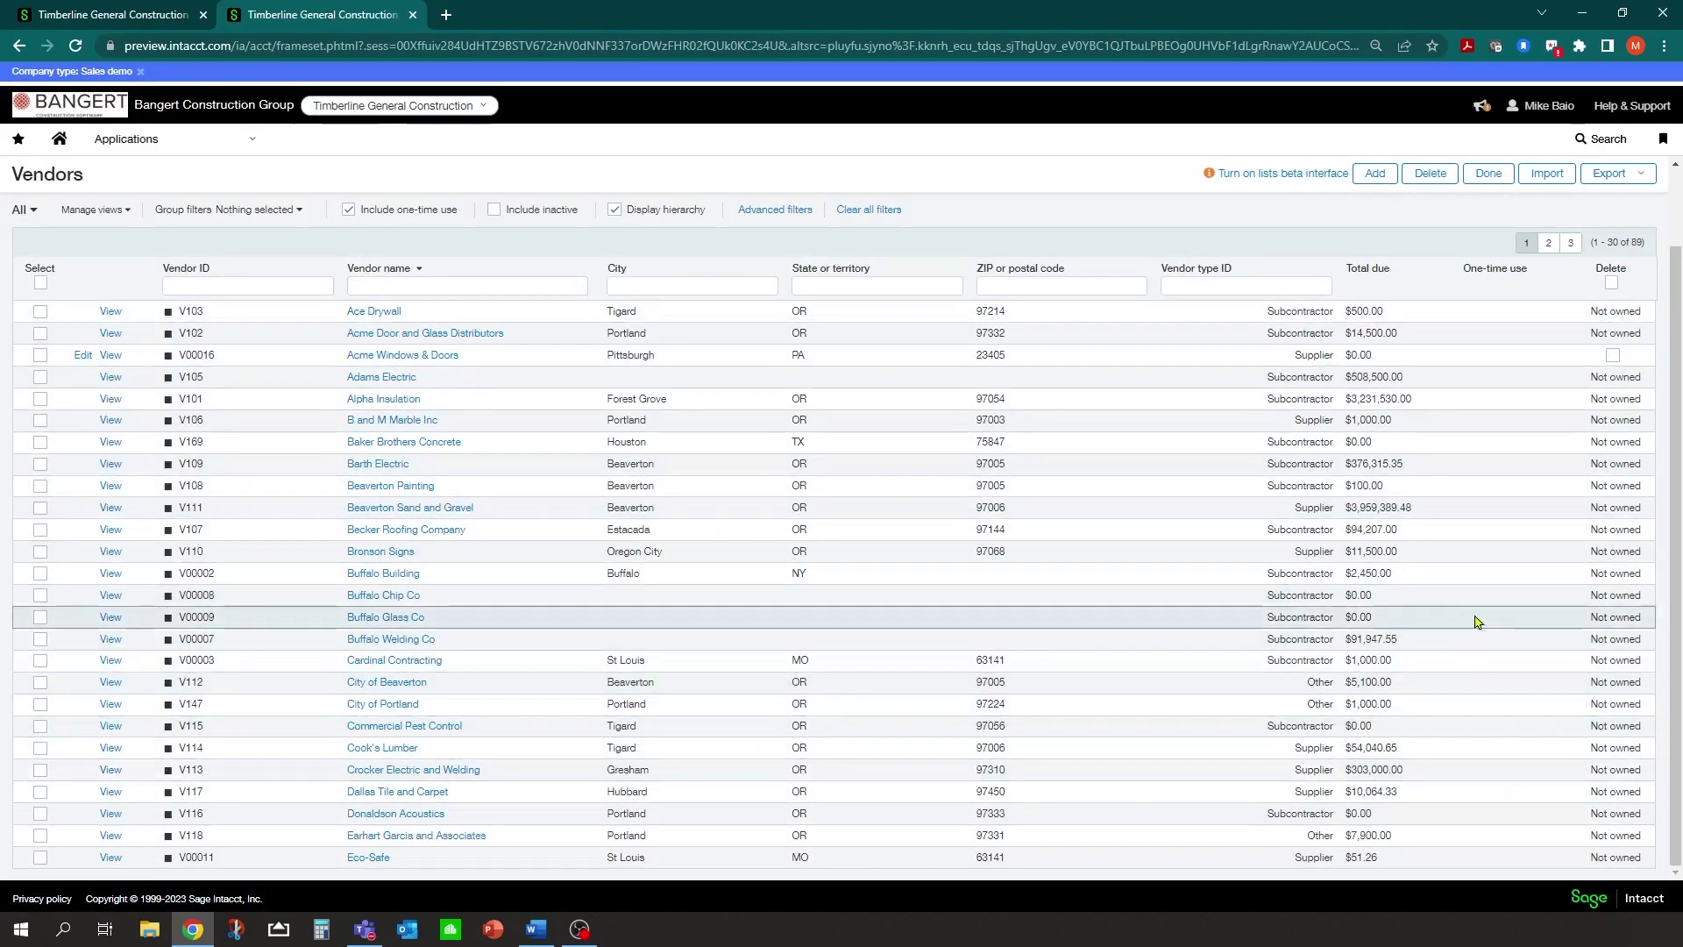
pyautogui.scroll(2, 1473, 614)
pyautogui.click(430, 297)
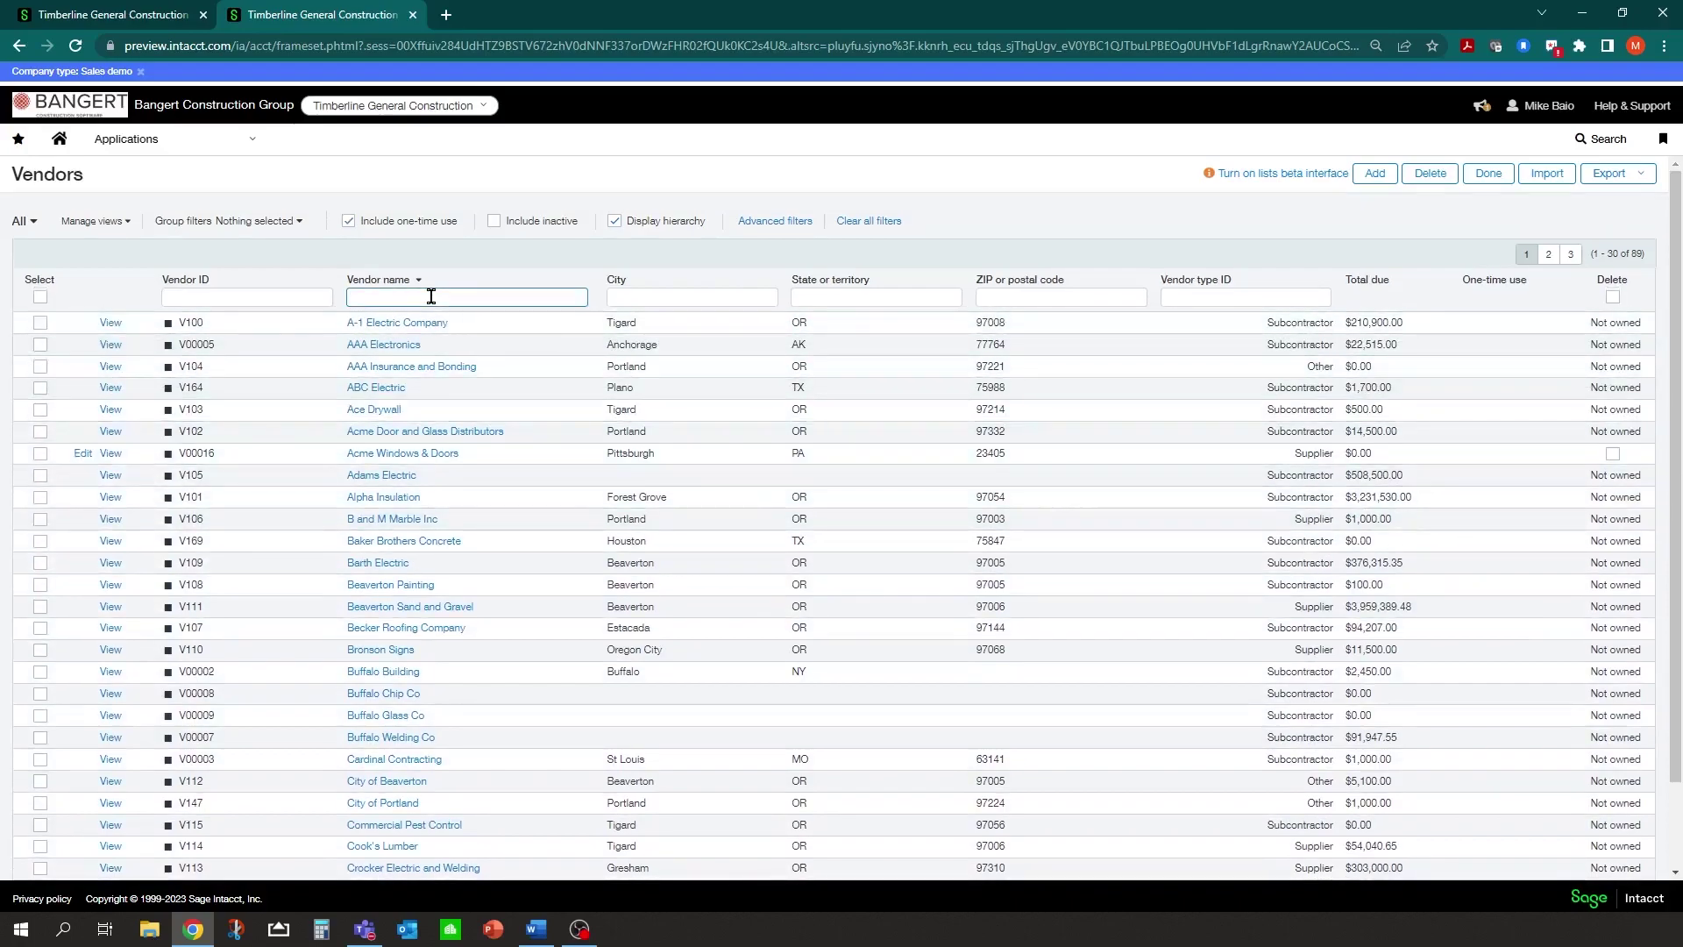
pyautogui.write('J')
pyautogui.press('Return')
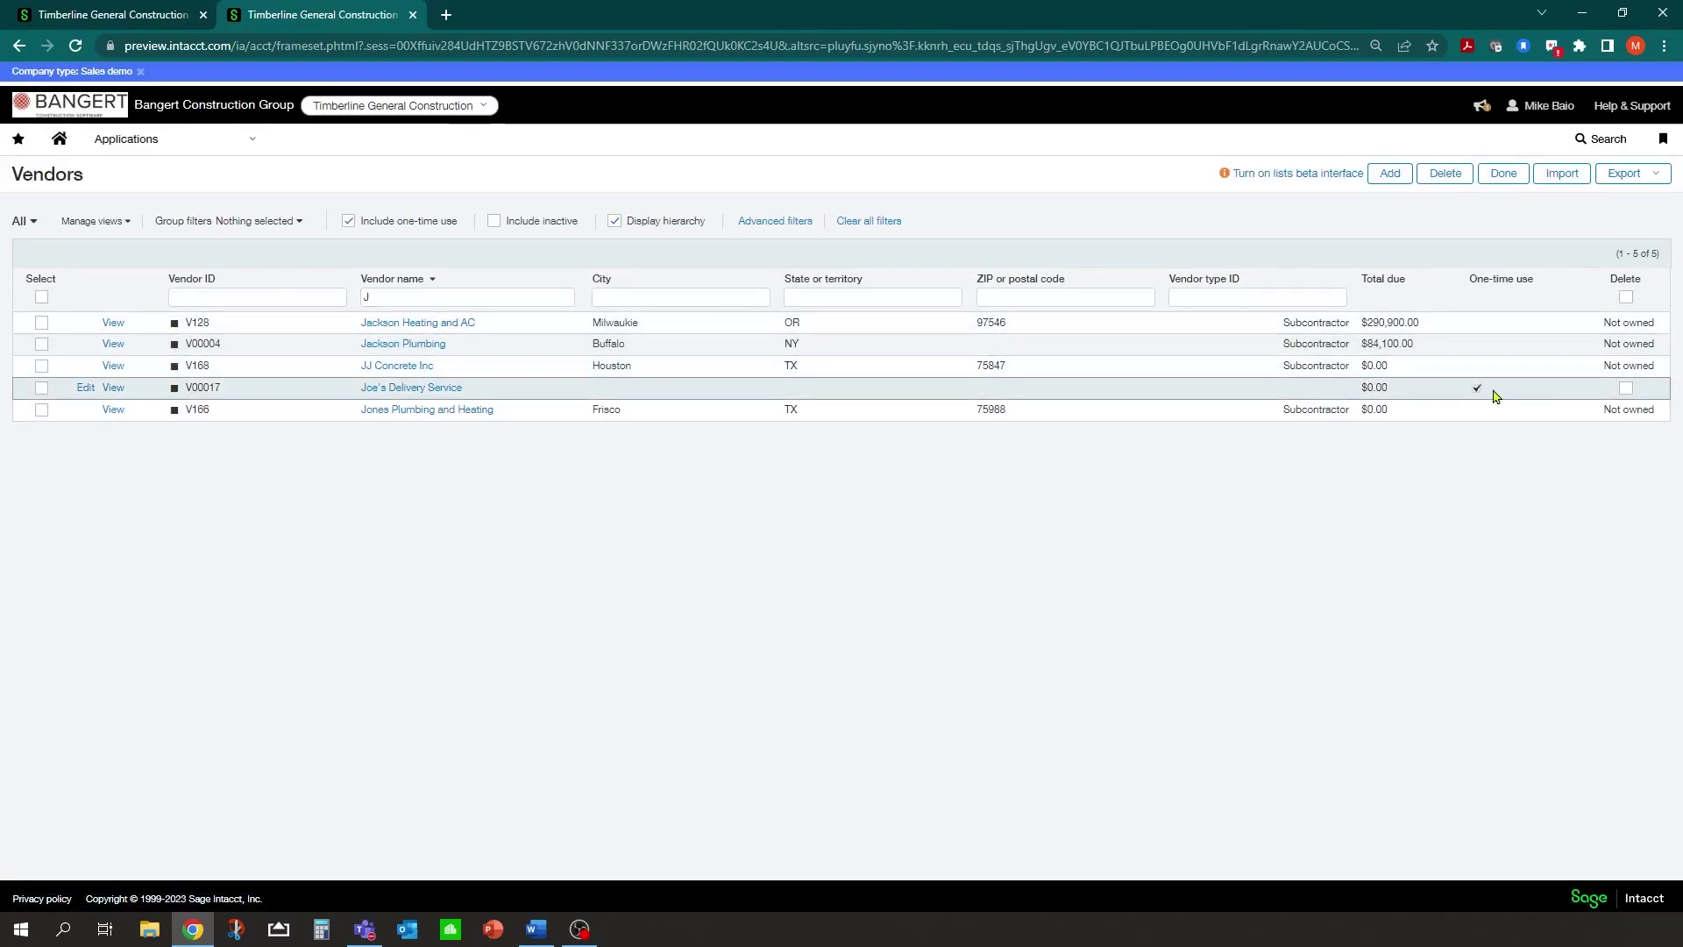
# Tick One-time use on Joe's Delivery Service, then return to the manual payment
pyautogui.click(84, 391)
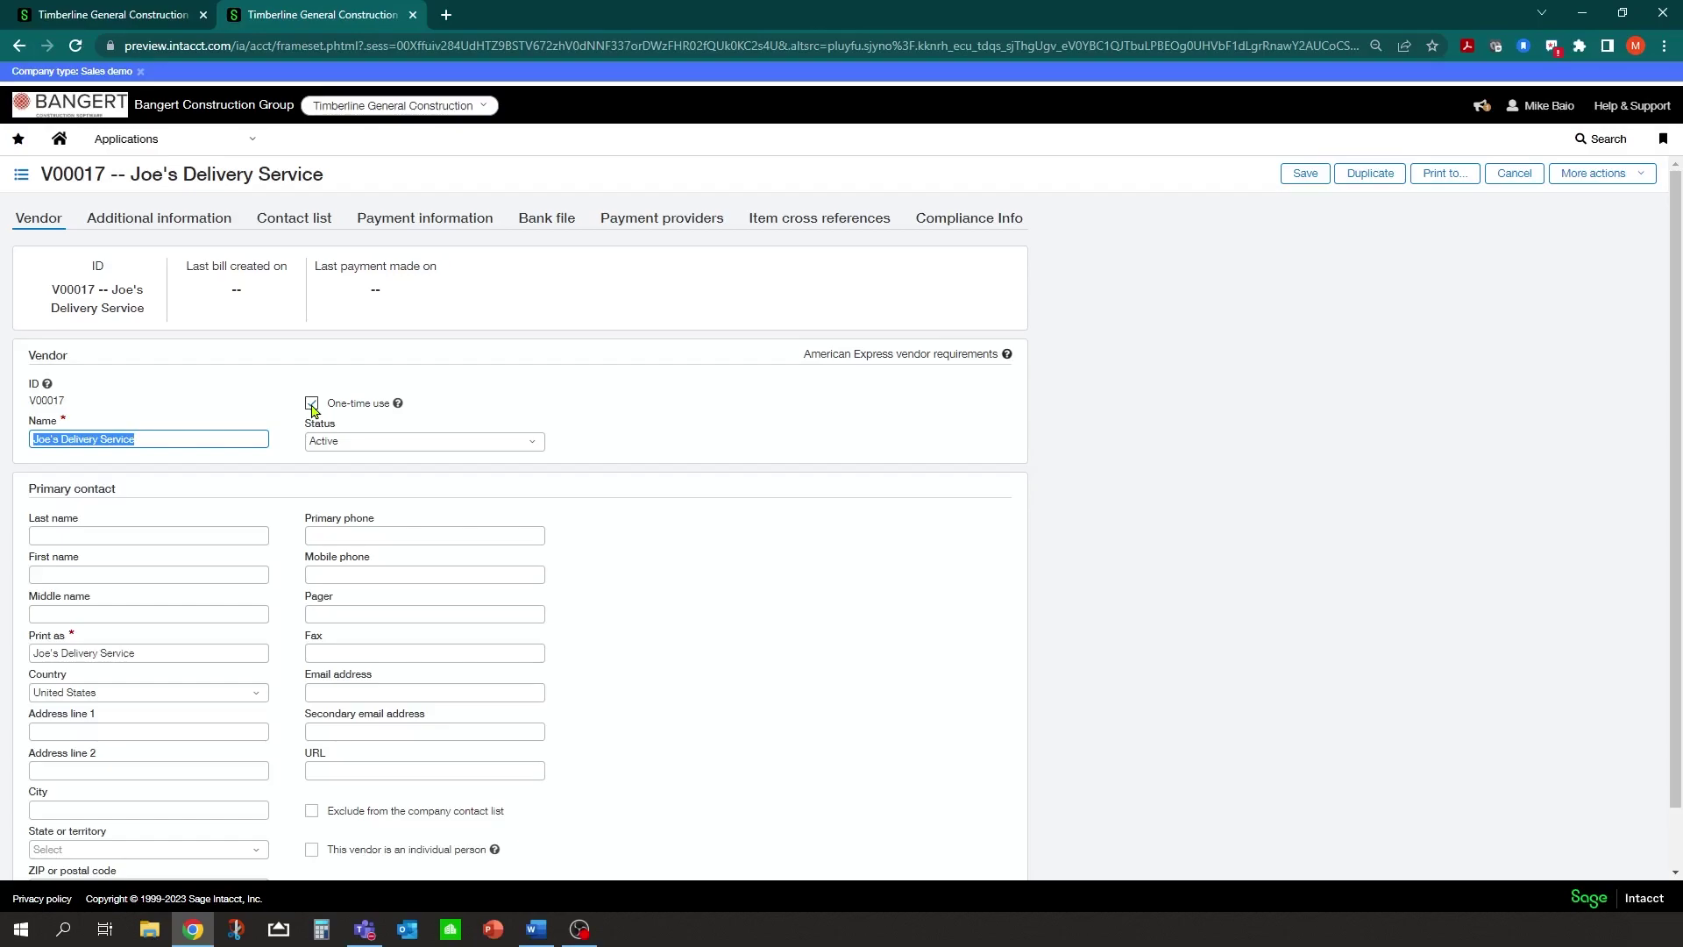
pyautogui.click(312, 405)
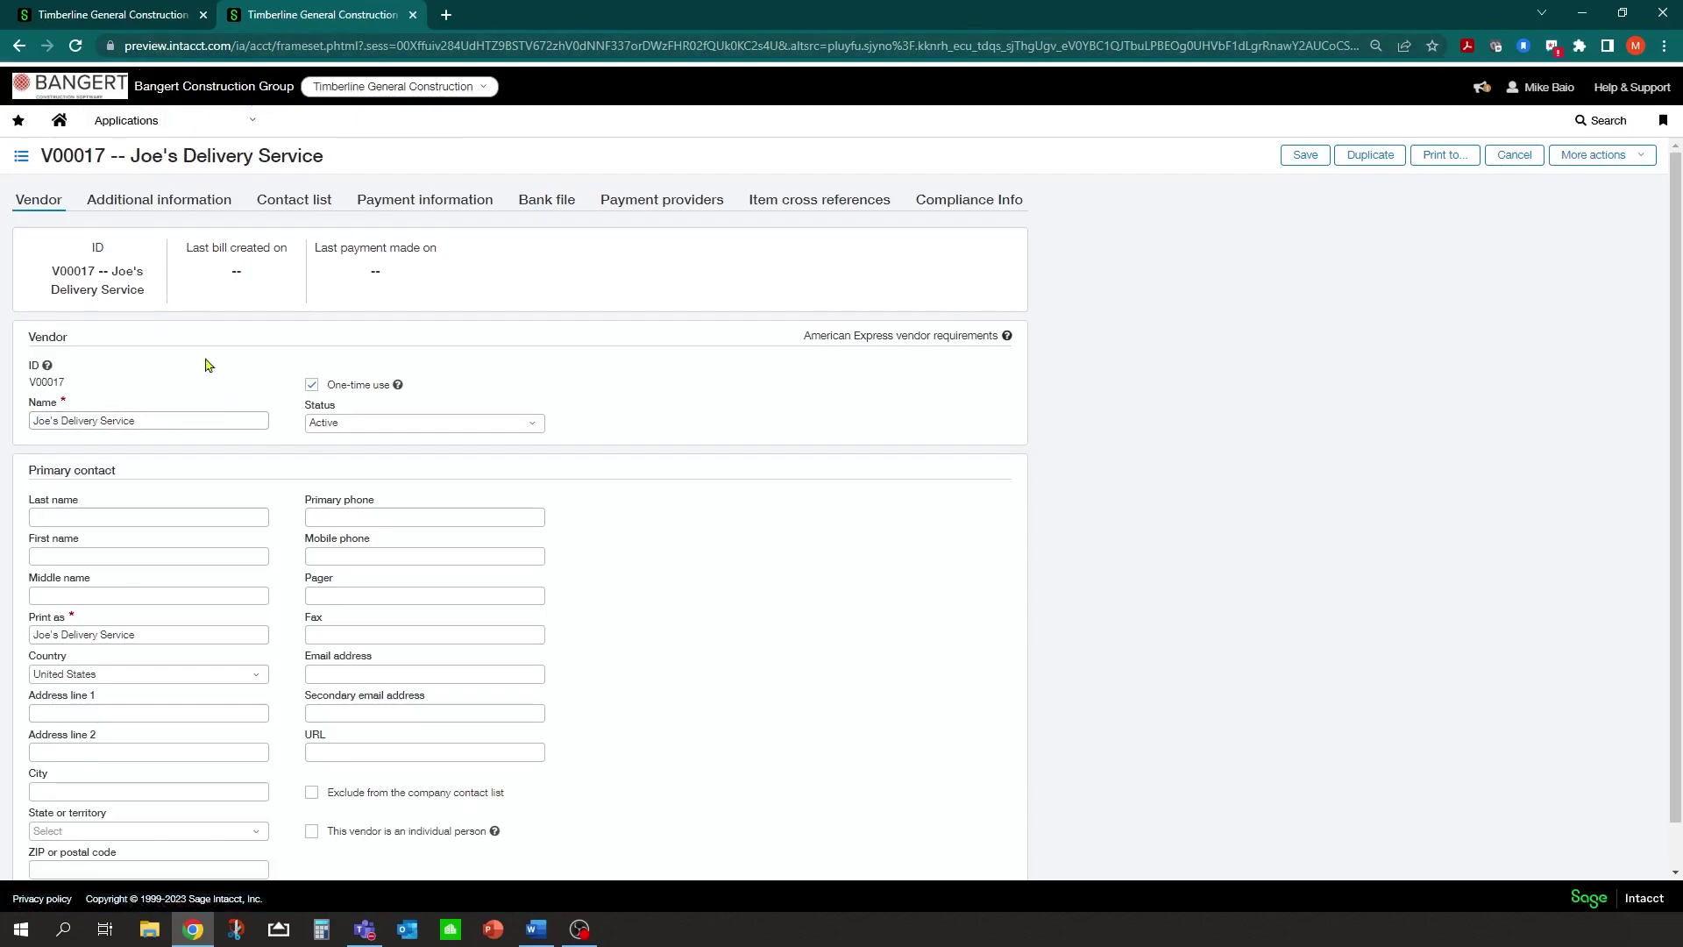
pyautogui.click(130, 20)
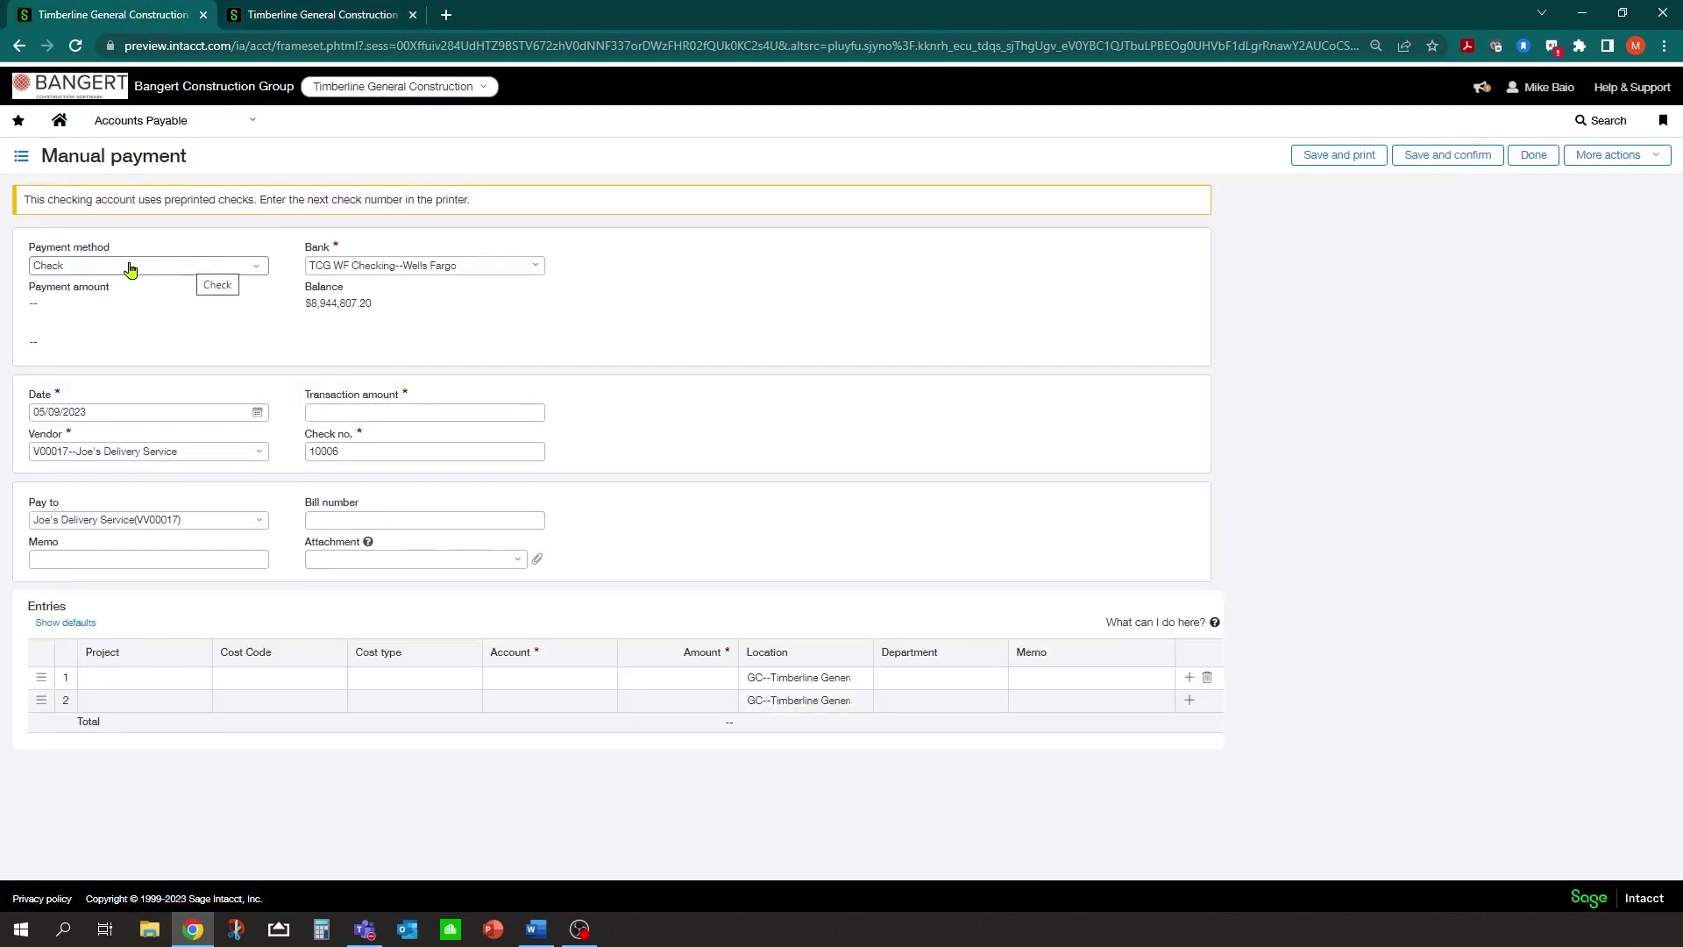
# Enter a $75.00 transaction amount and bill number 5923 on check 10006
pyautogui.click(355, 412)
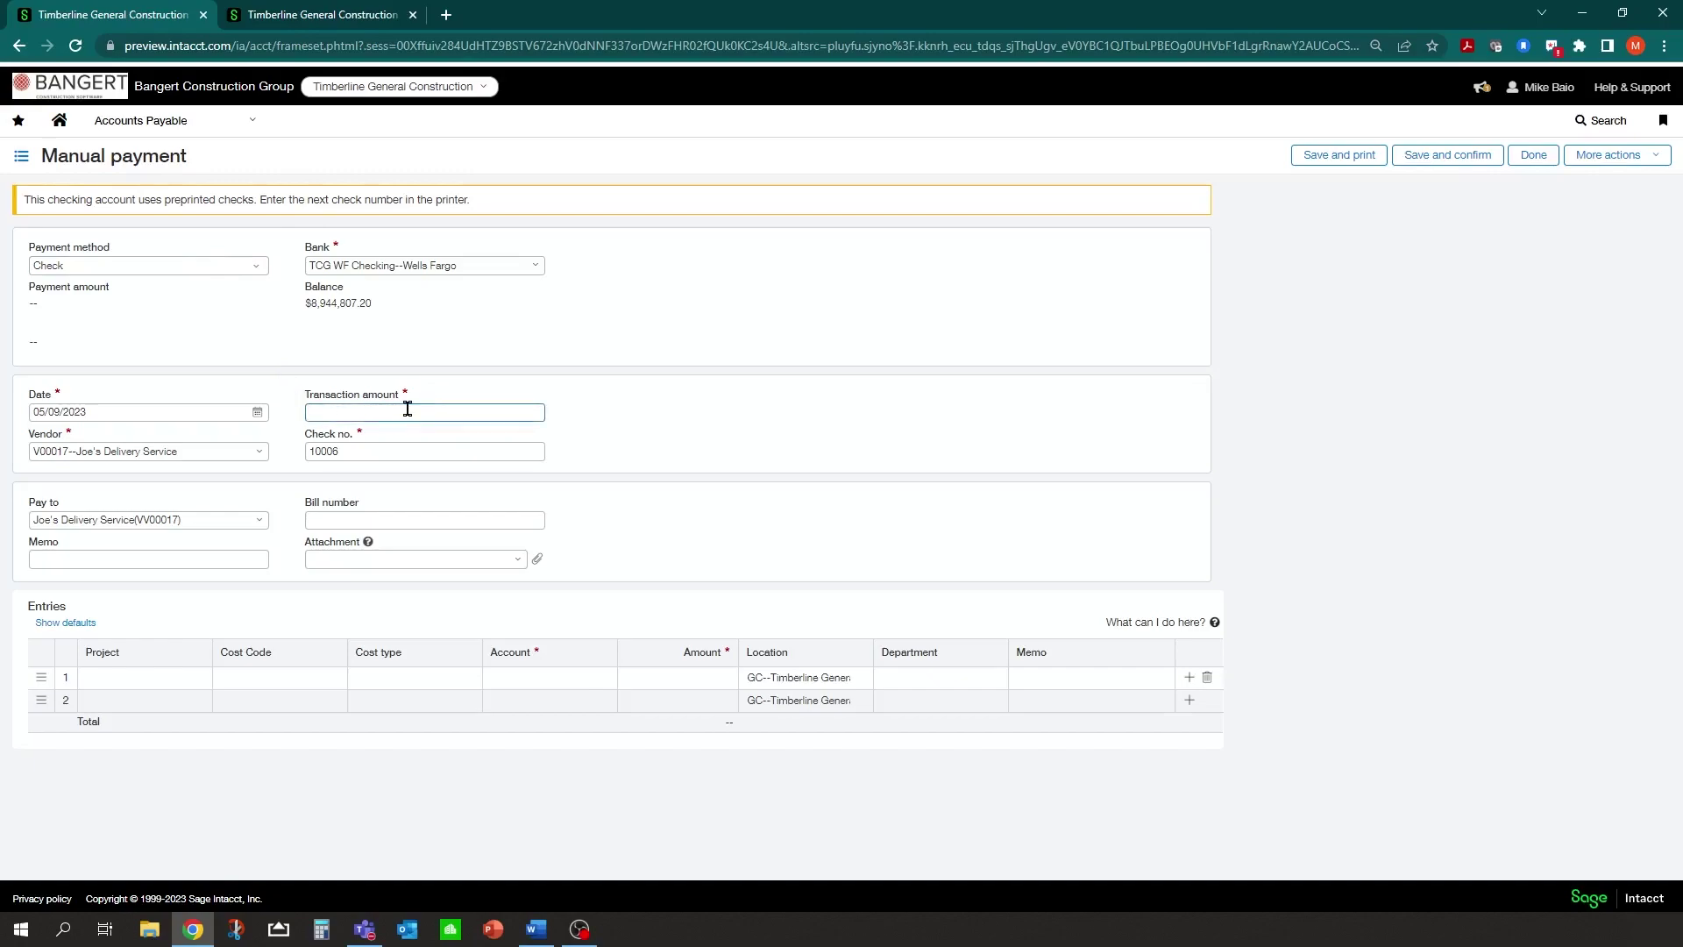
pyautogui.write('75')
pyautogui.click(403, 449)
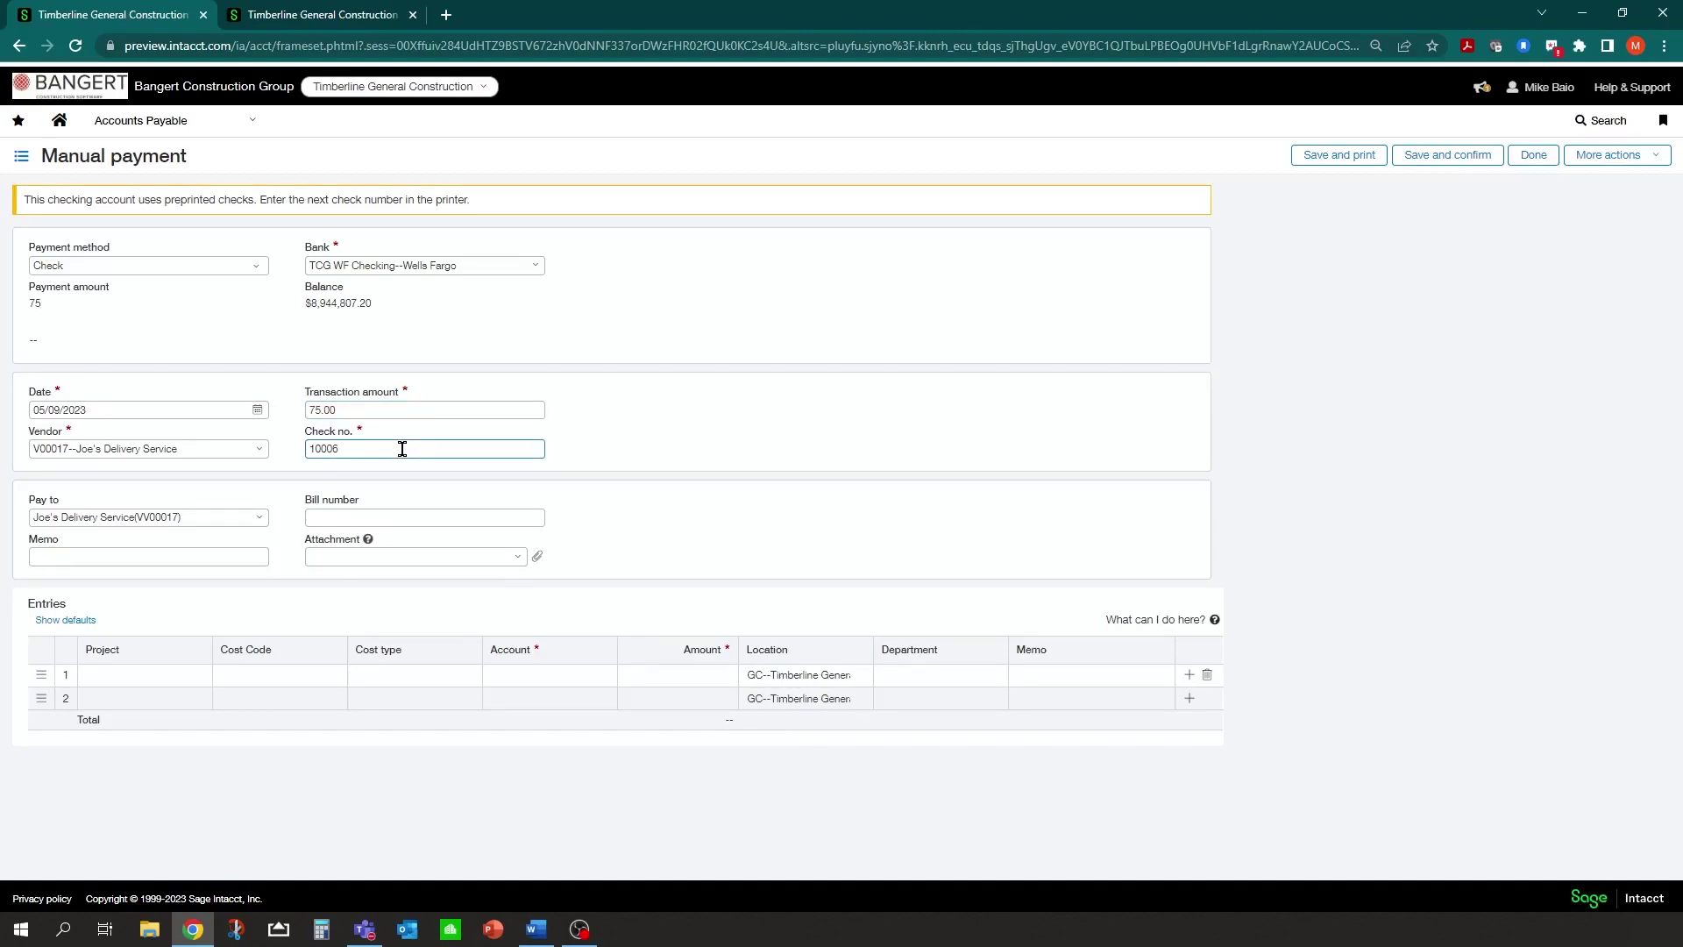
pyautogui.click(338, 518)
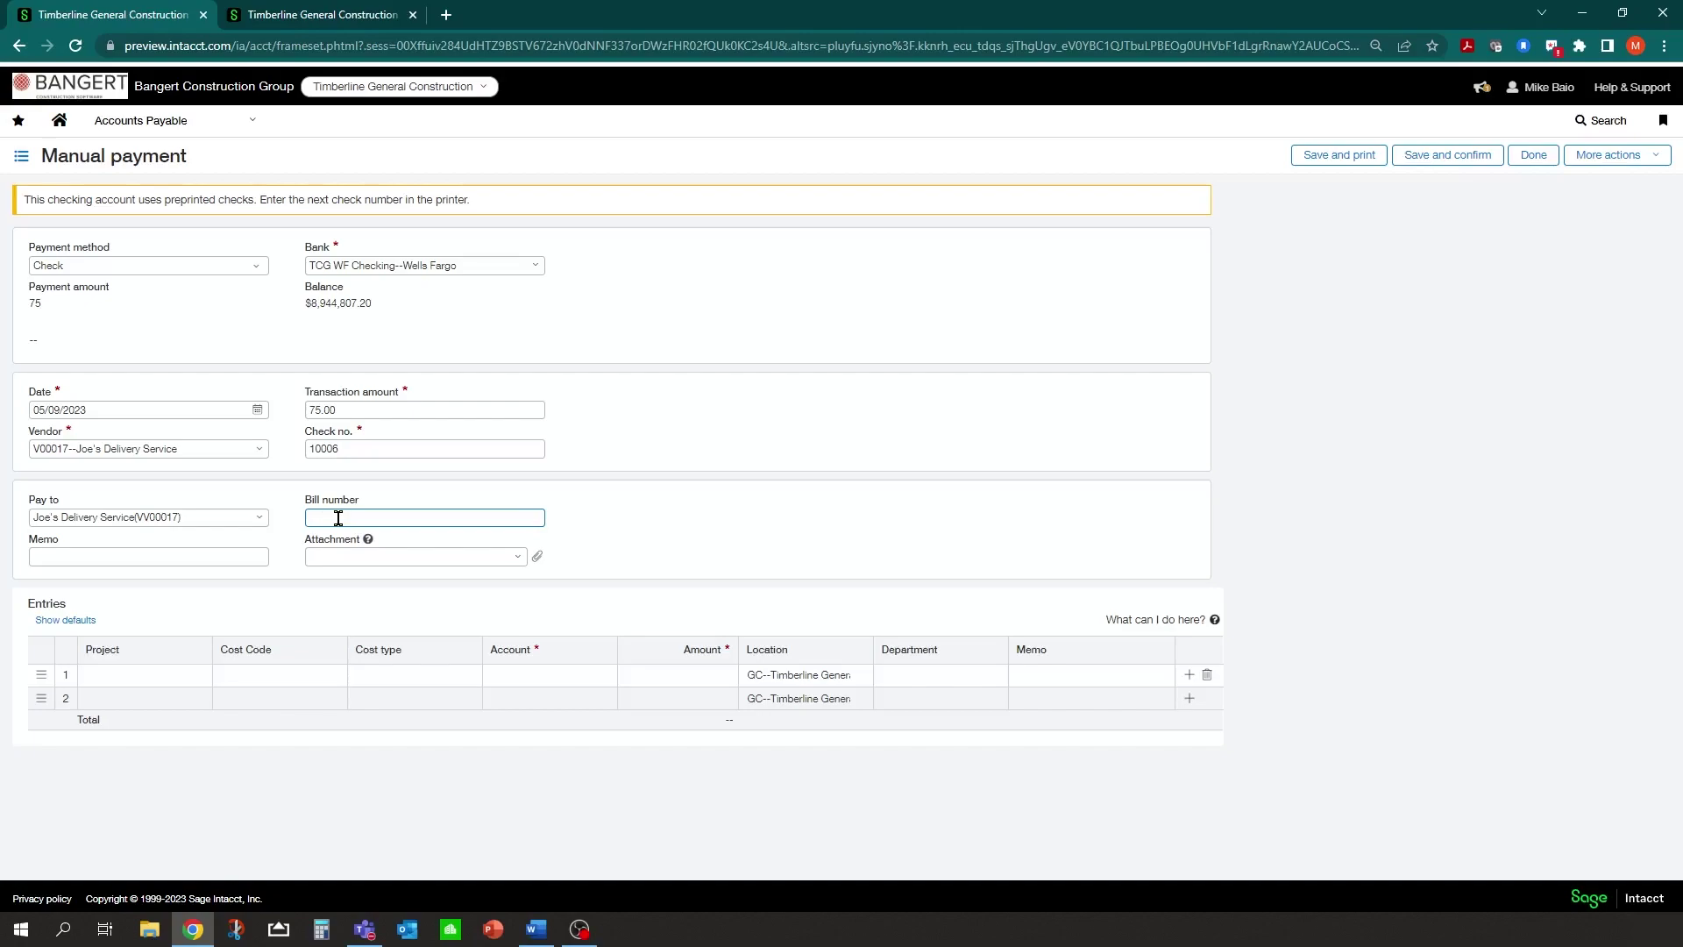
pyautogui.write('5923')
pyautogui.press('Tab')
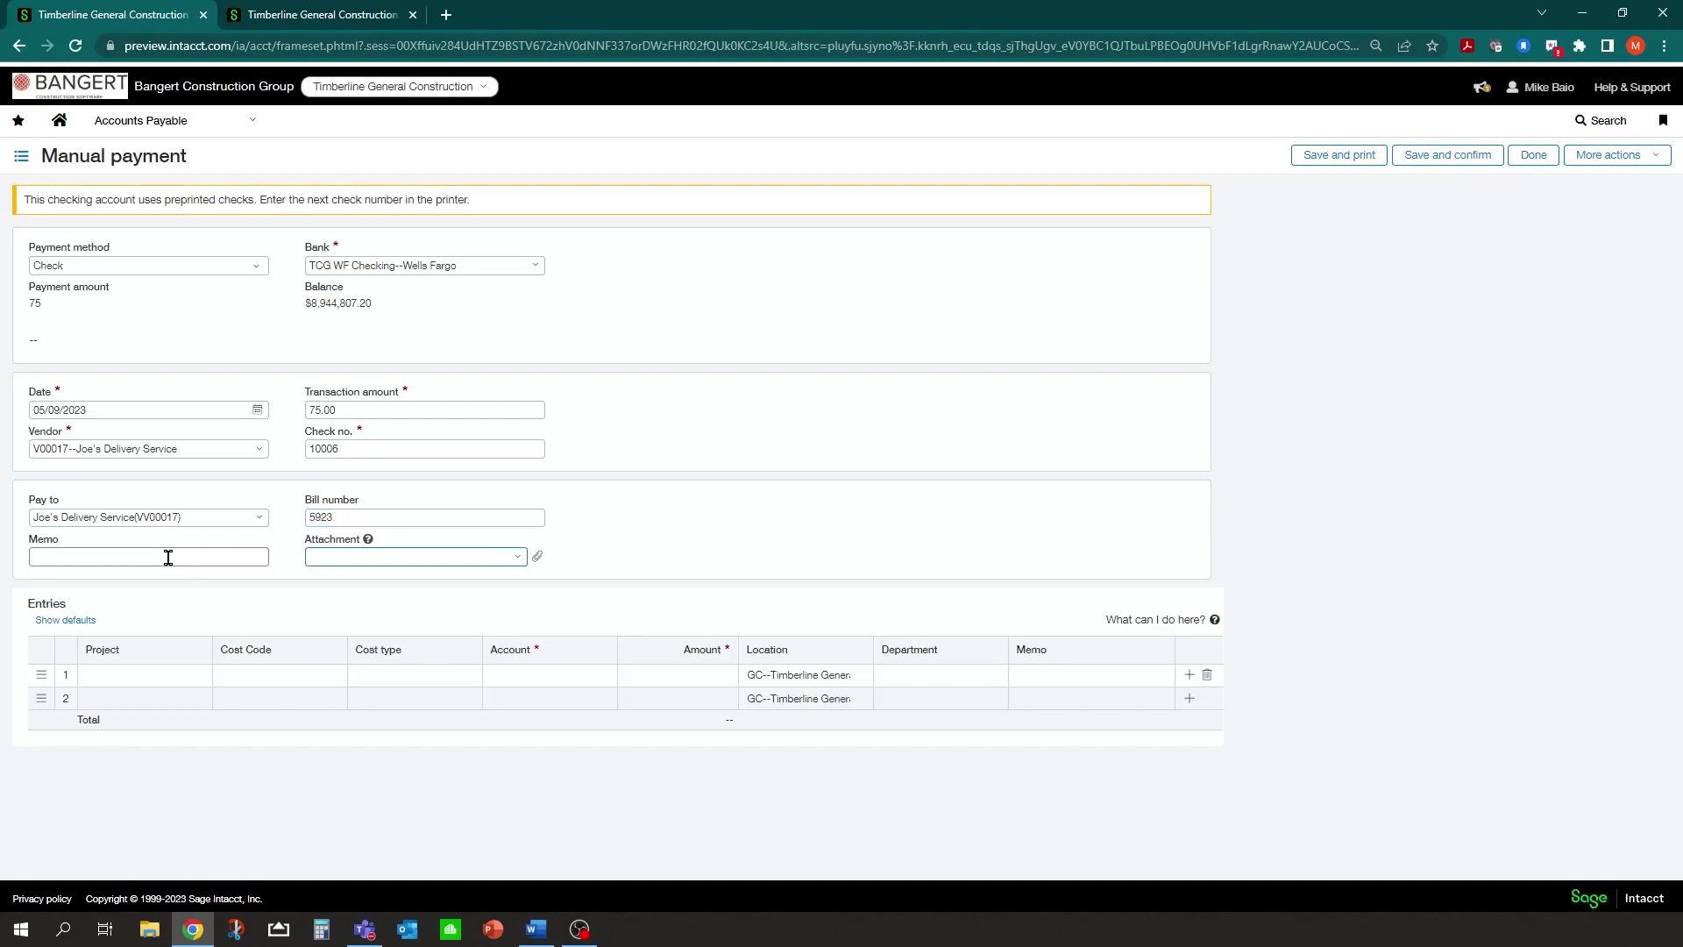
pyautogui.click(167, 555)
# Code entry line 1 to account 6130 Office Expense-Postage & Delivery, leaving department blank
pyautogui.click(157, 676)
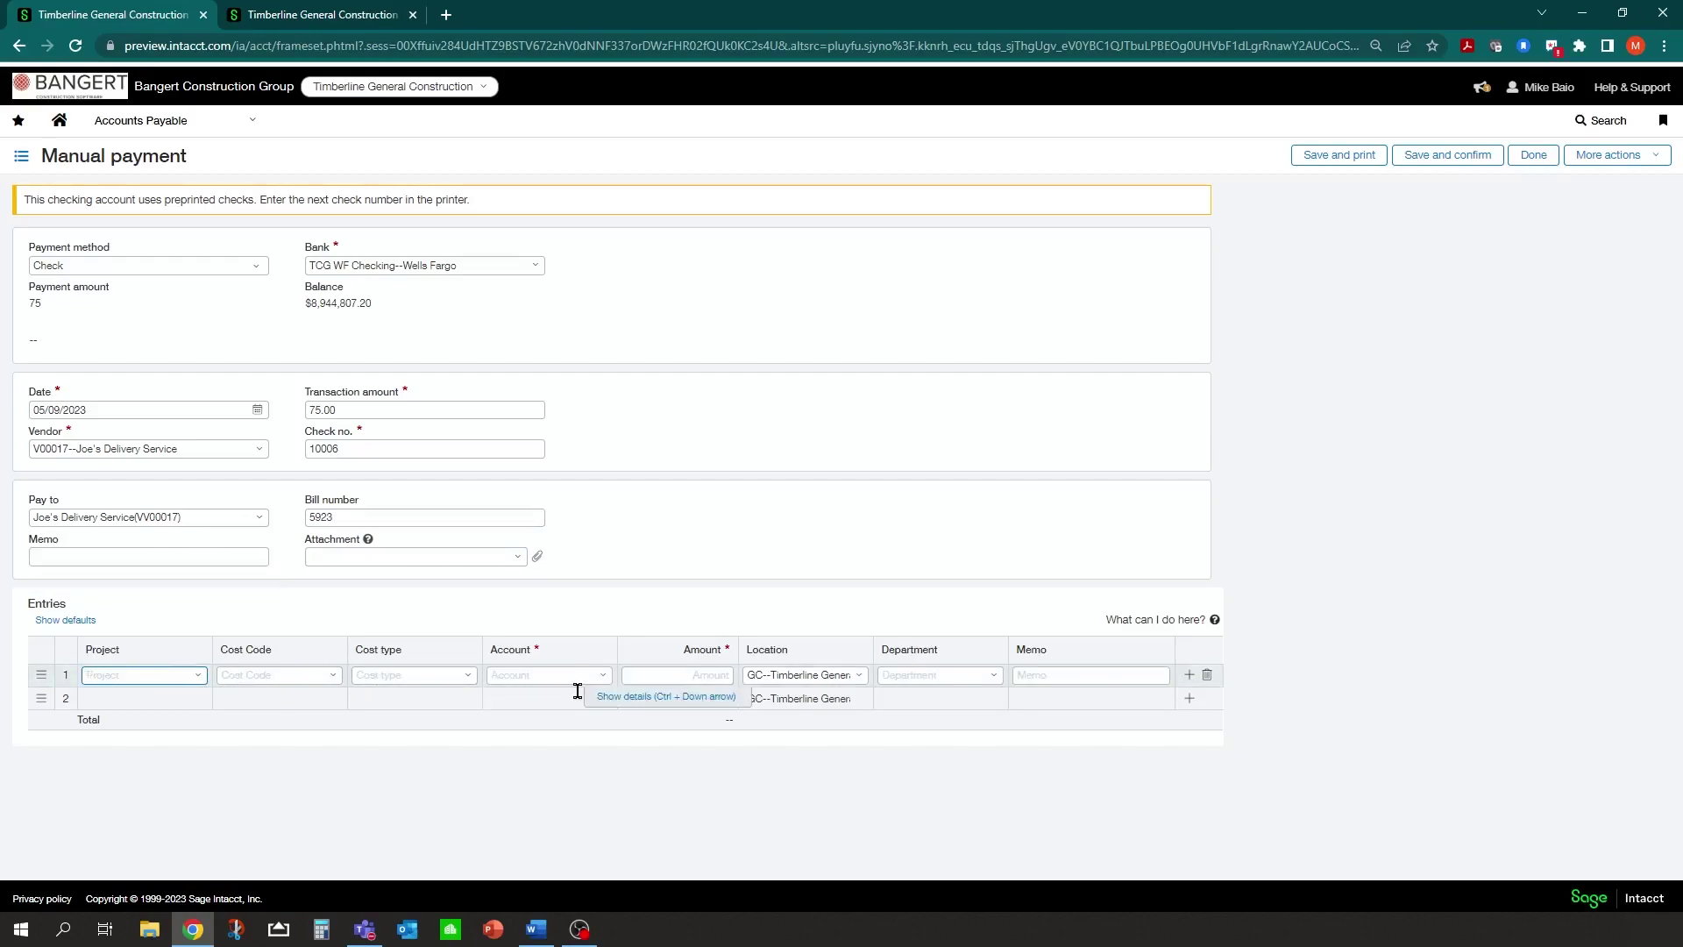
pyautogui.click(604, 676)
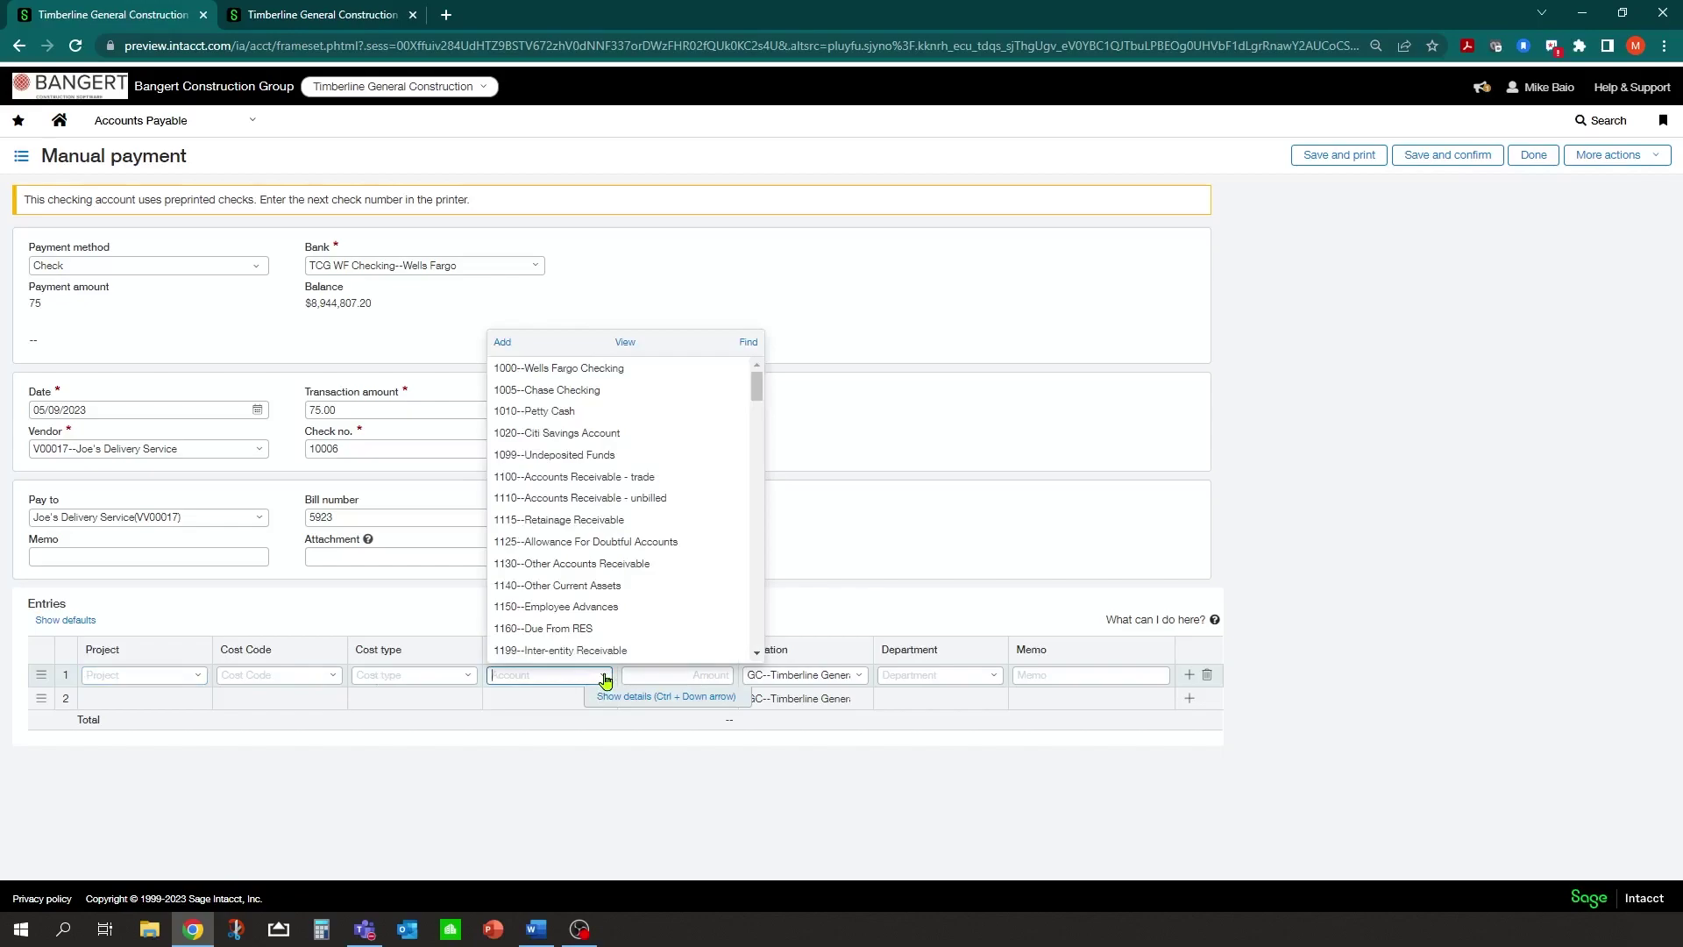
pyautogui.write('offi')
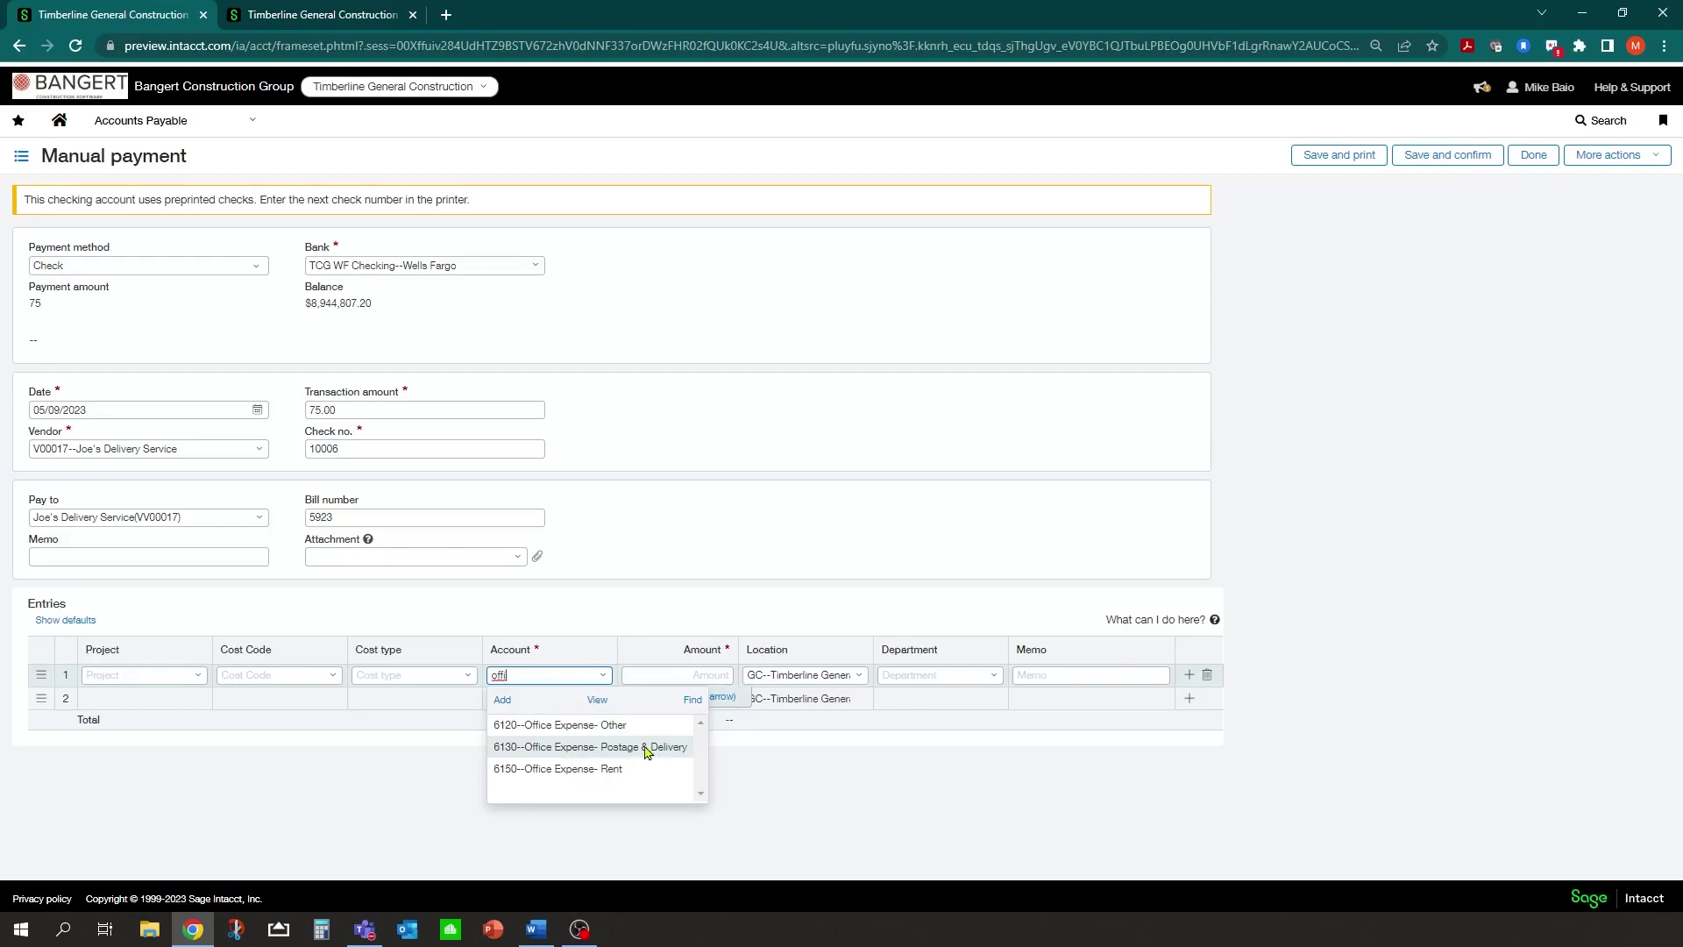
pyautogui.click(603, 750)
pyautogui.press('Tab')
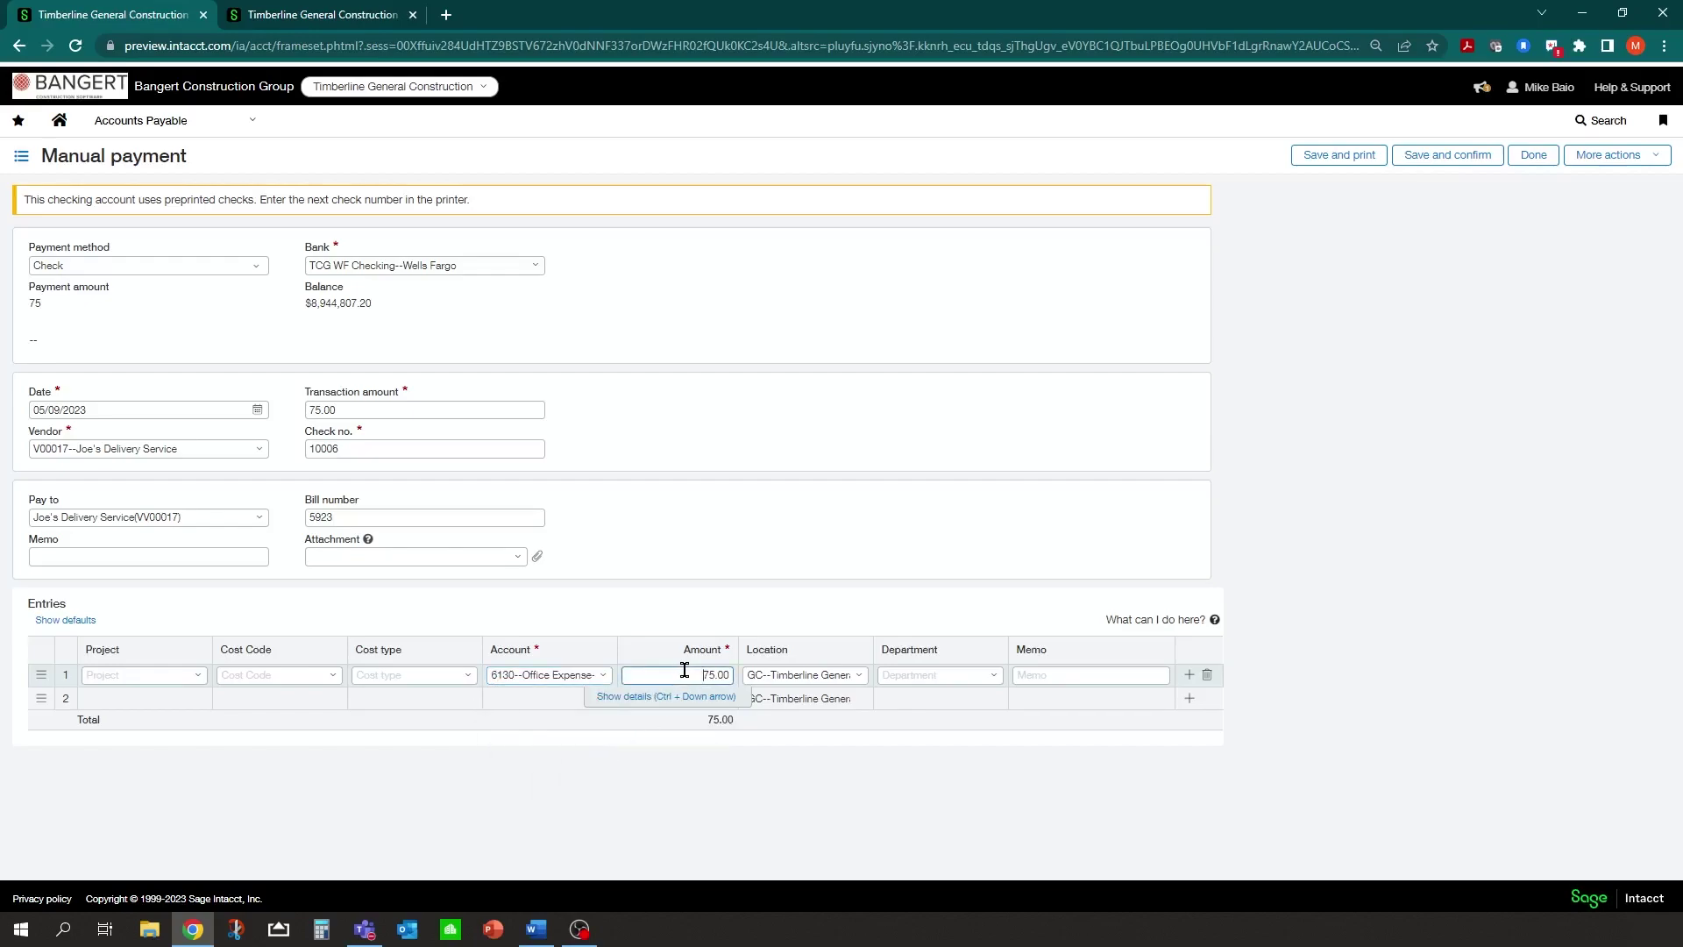
pyautogui.press('Tab')
pyautogui.press('Tab')
pyautogui.click(994, 675)
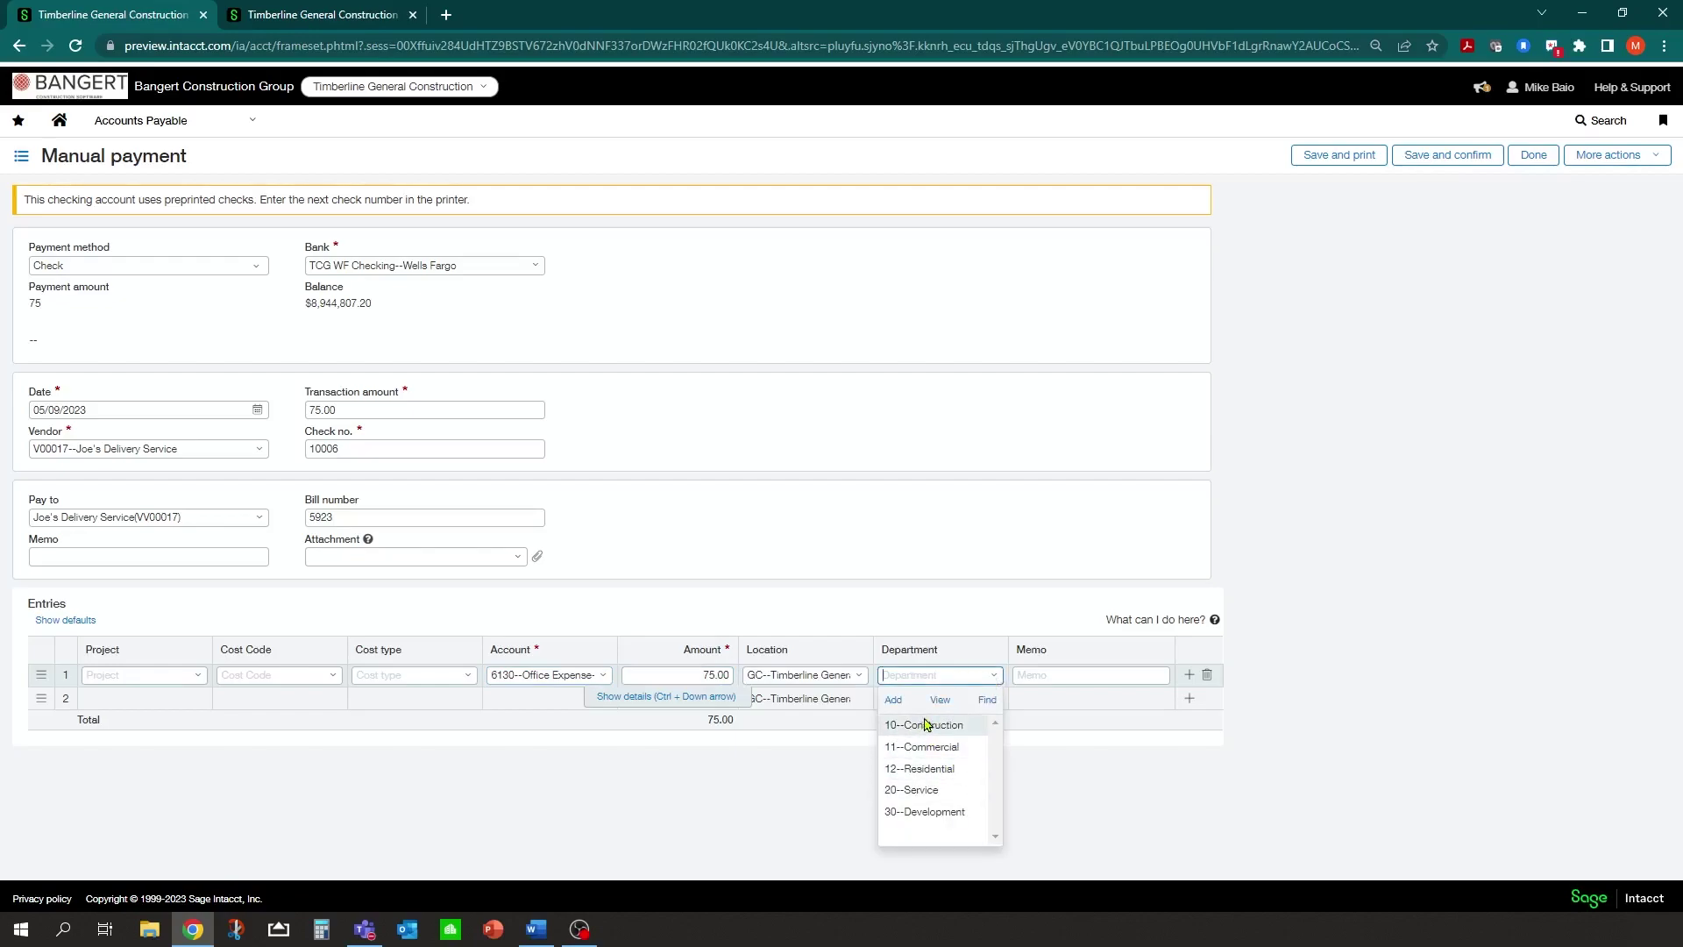
pyautogui.click(899, 603)
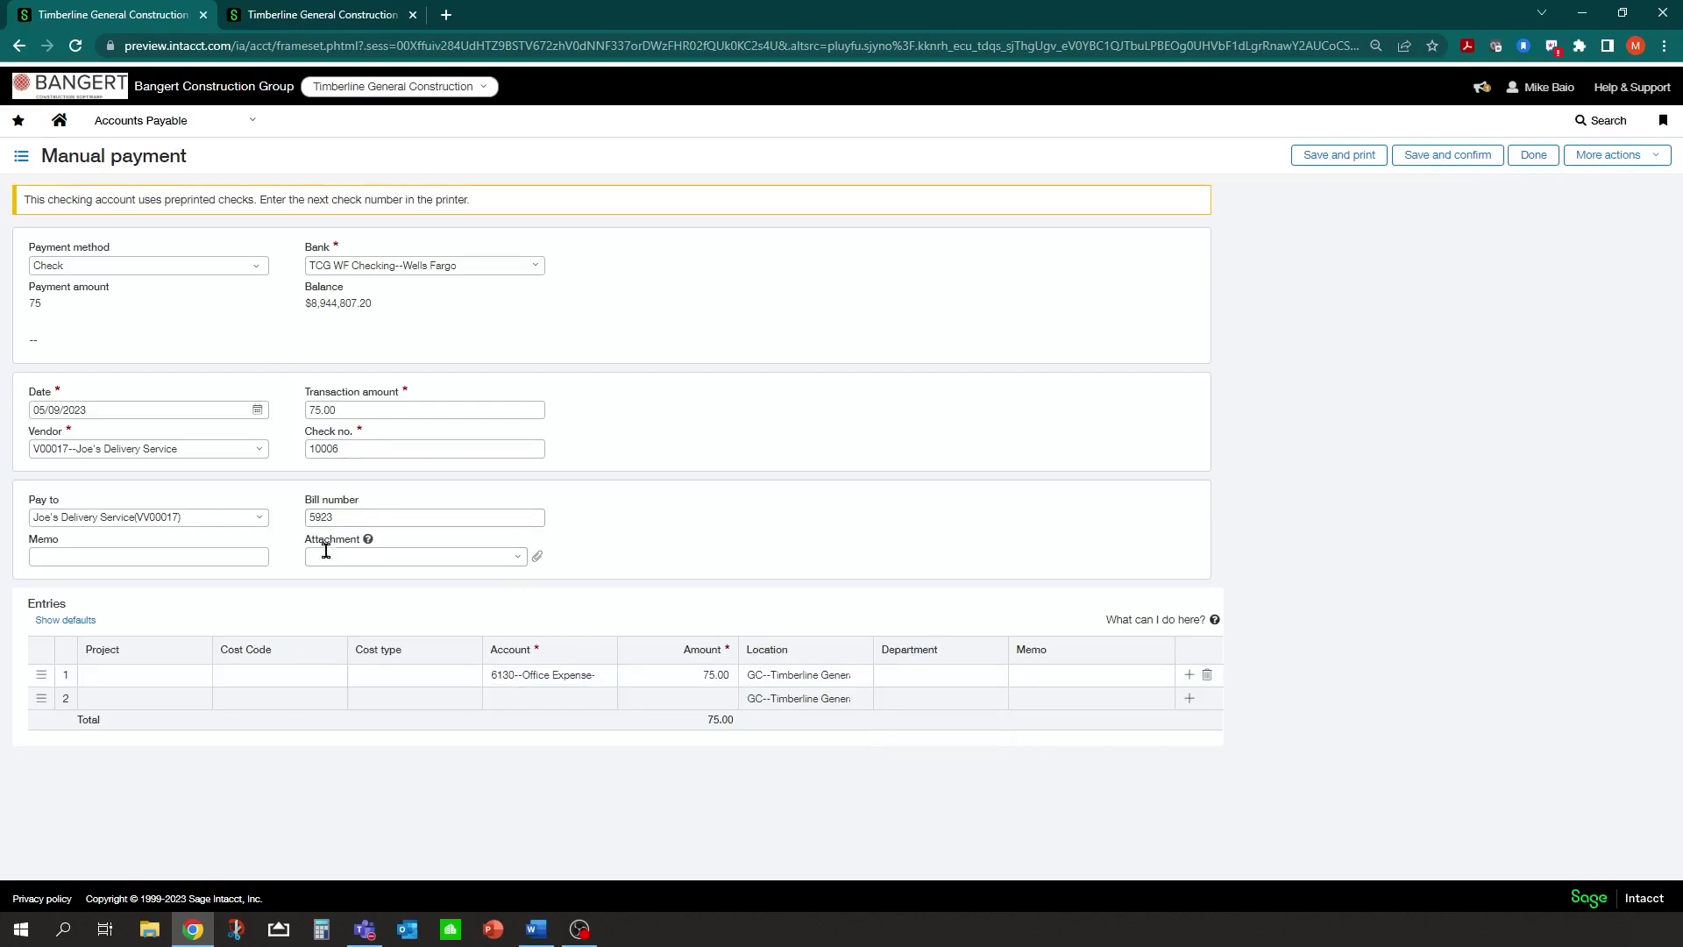
# Save and print check 10006, review the $75 check PDF preview, then close it
pyautogui.click(1350, 160)
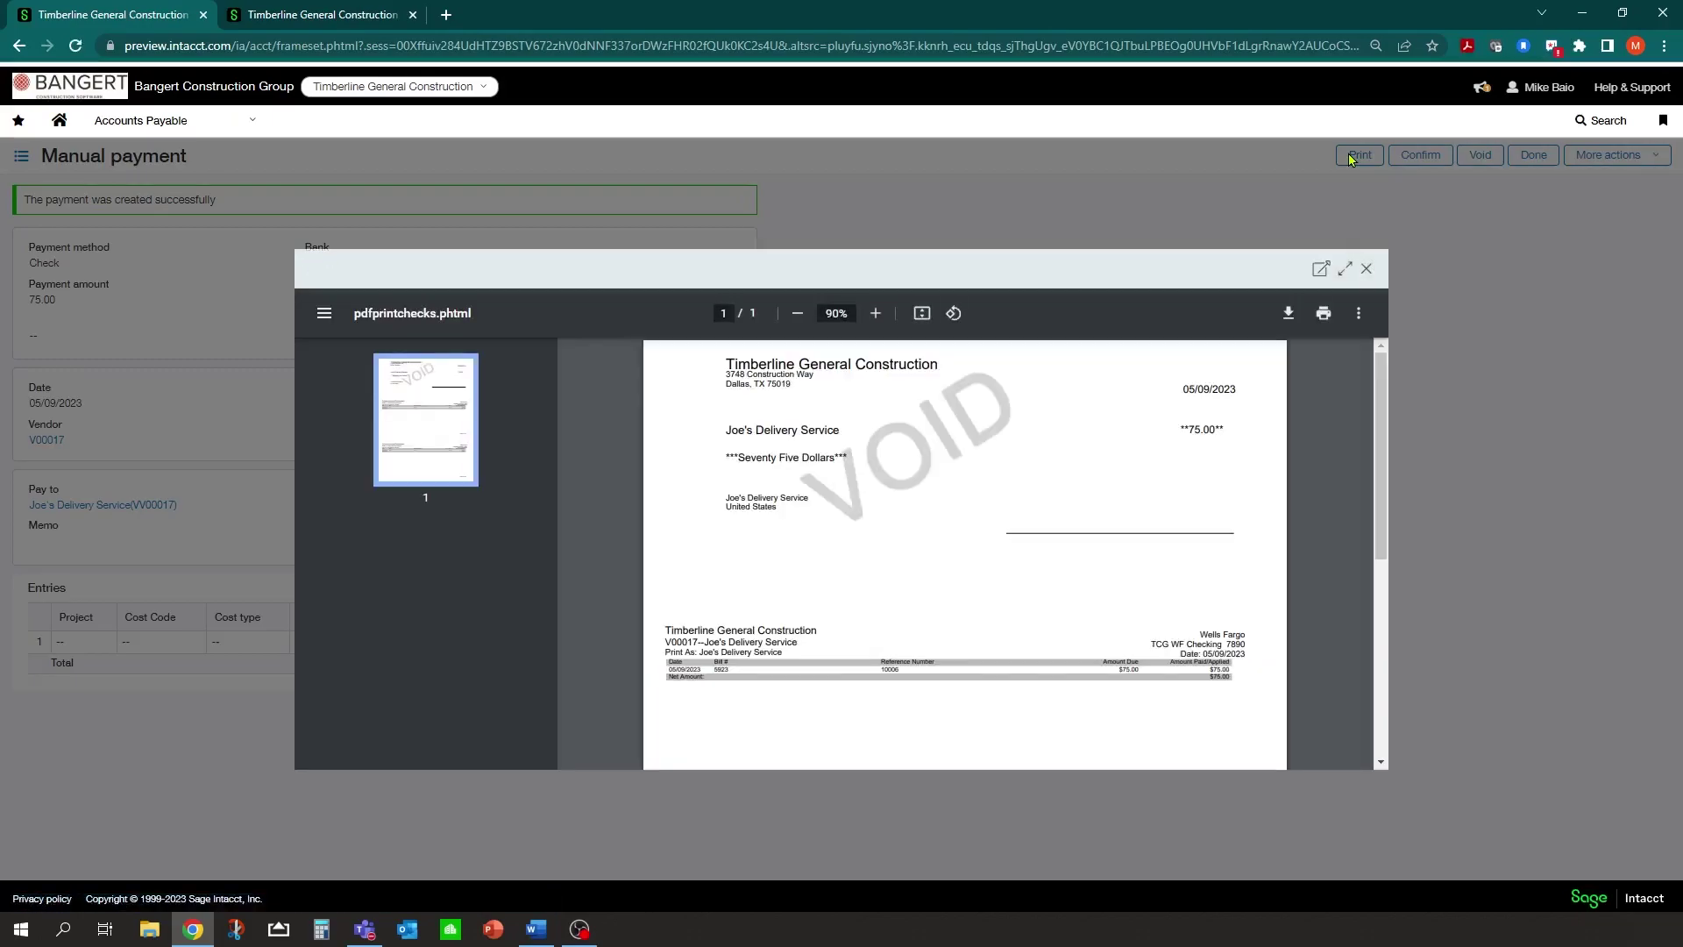
pyautogui.scroll(-3, 1064, 513)
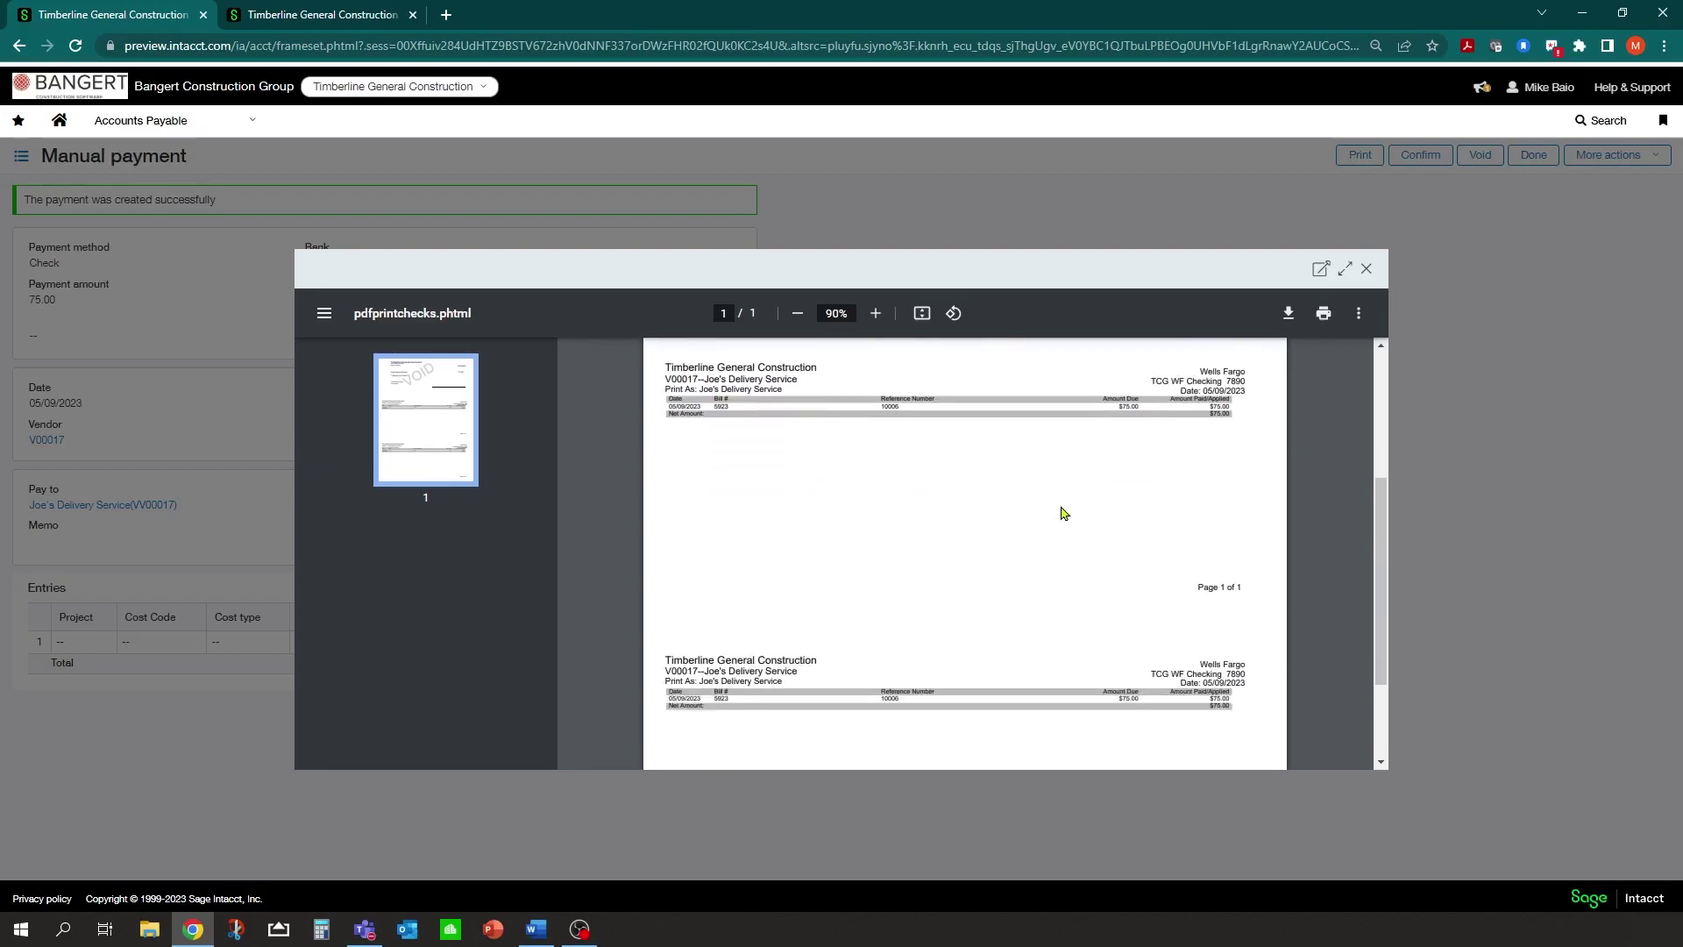
pyautogui.scroll(2, 1062, 514)
pyautogui.scroll(1, 907, 537)
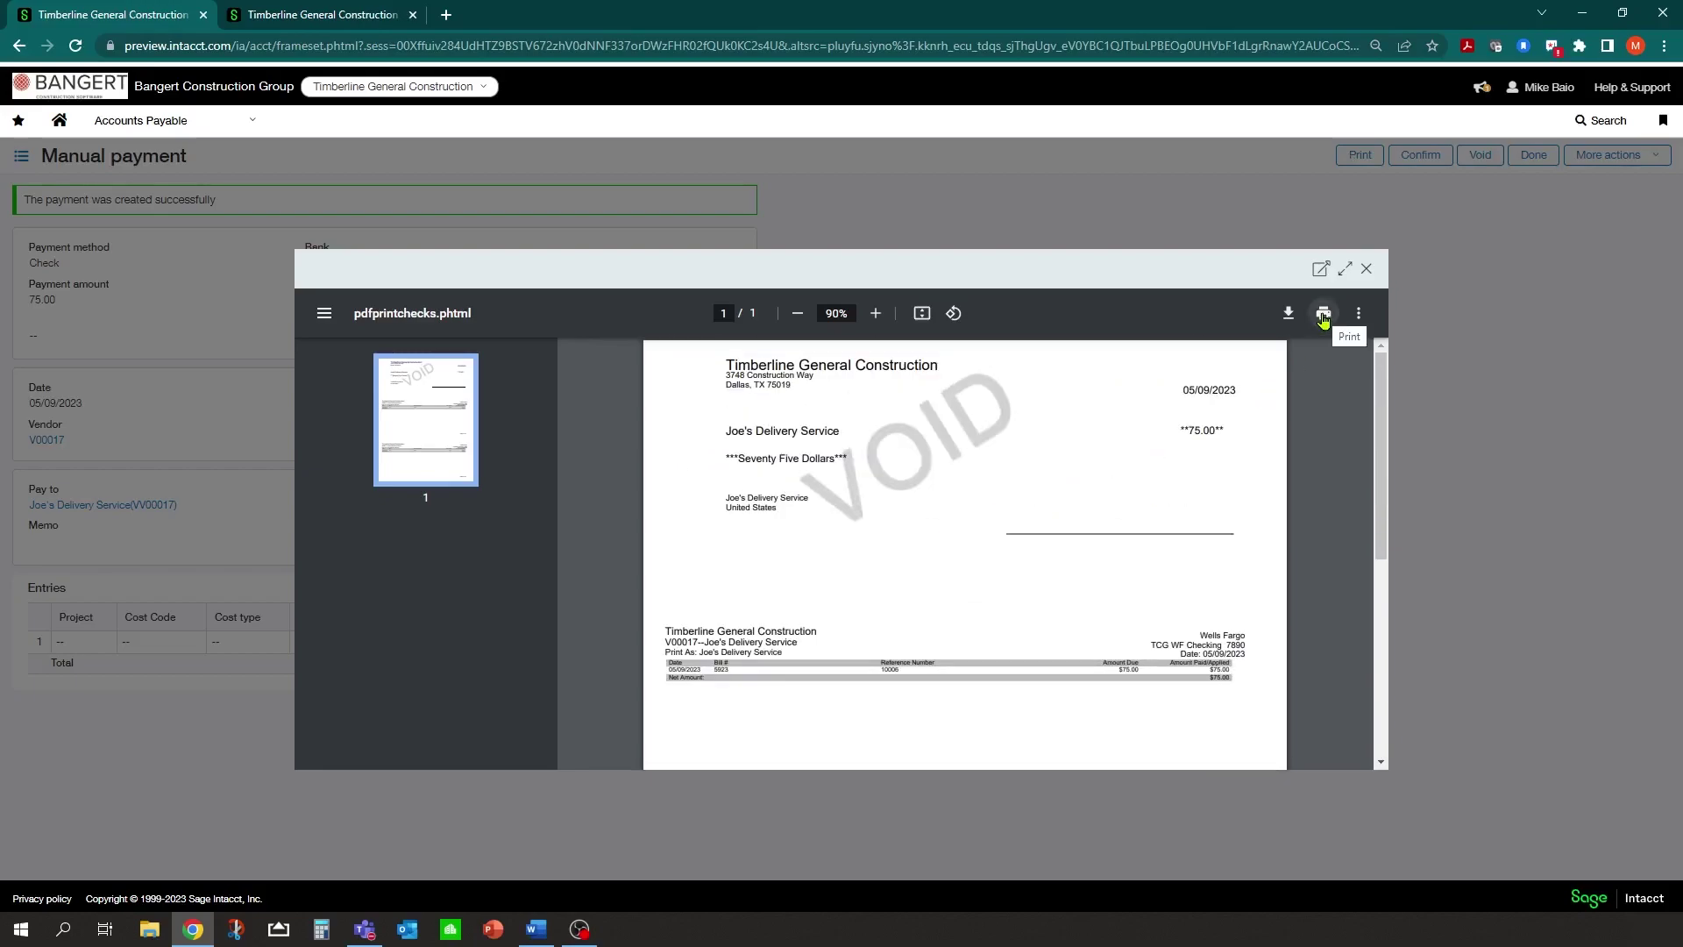
pyautogui.click(1367, 269)
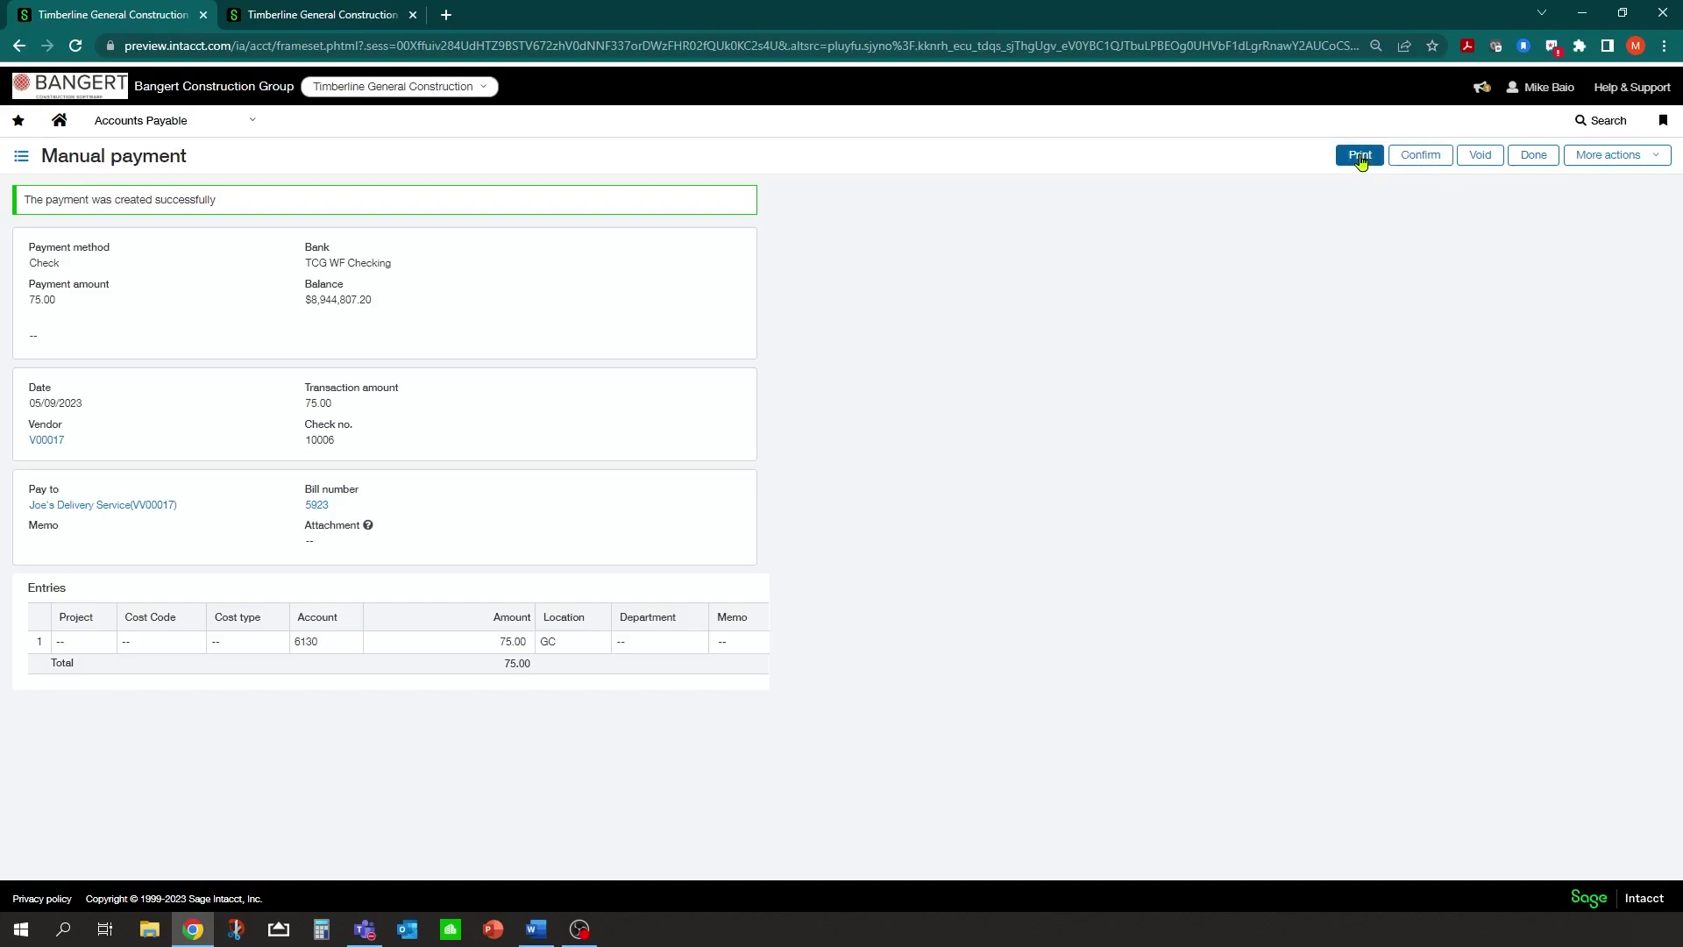
# Confirm the $75 check and open the Accounts Payable Manual payments list, leaving the blank payment
pyautogui.click(1421, 158)
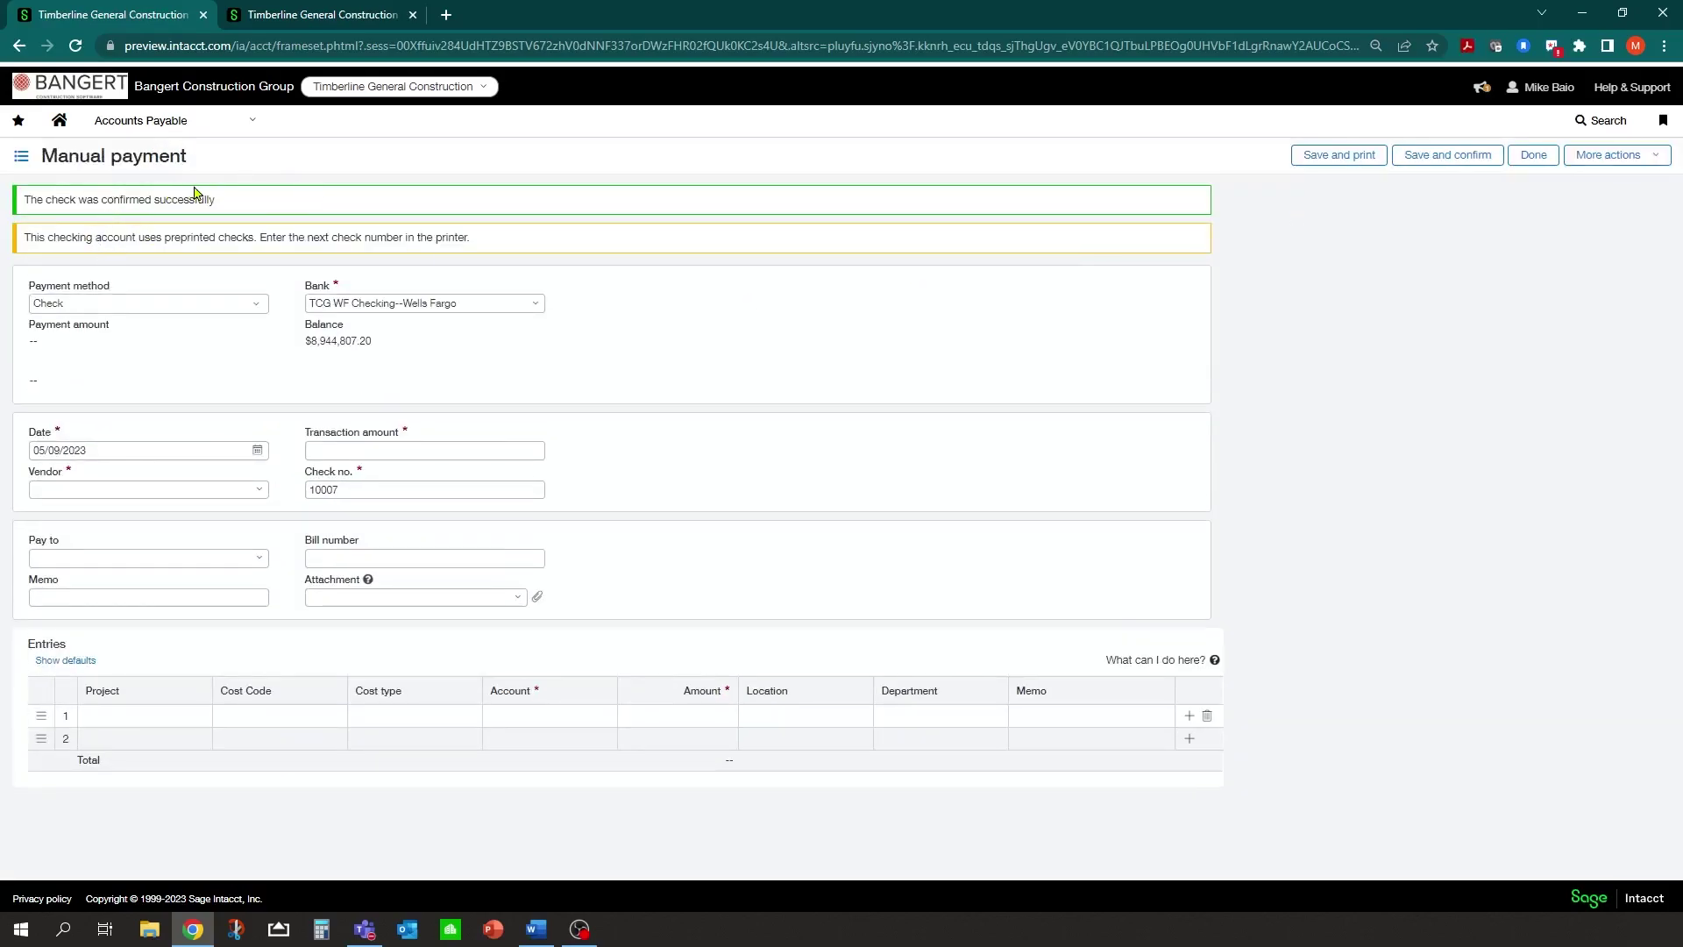
pyautogui.click(253, 121)
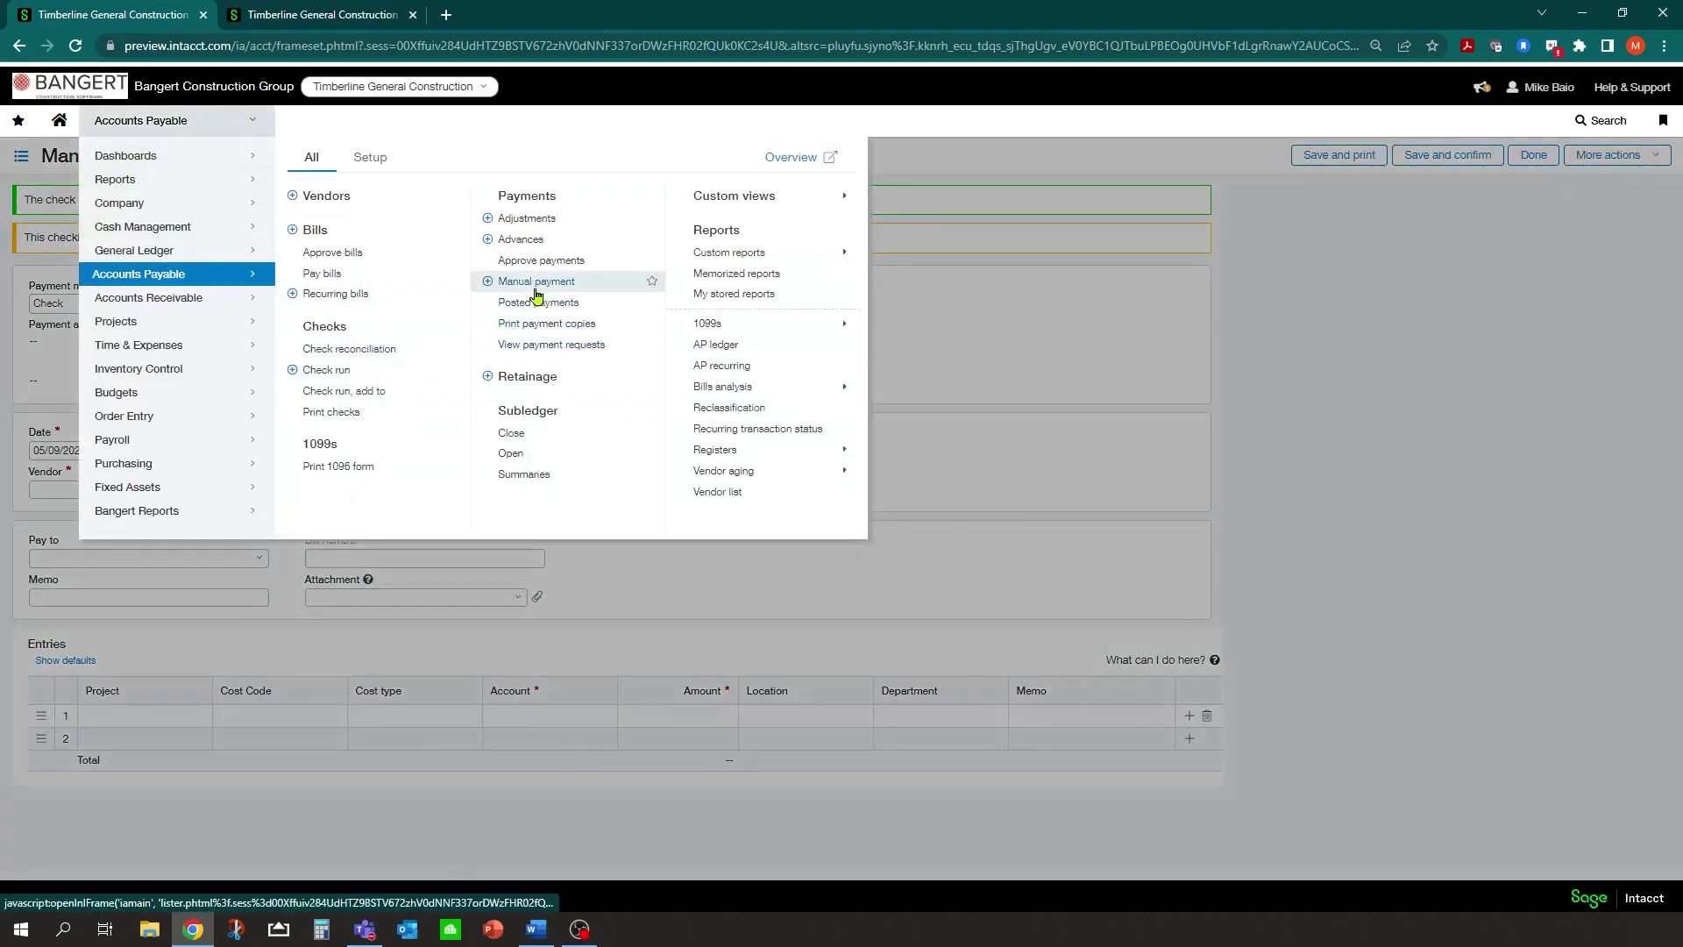
pyautogui.click(535, 282)
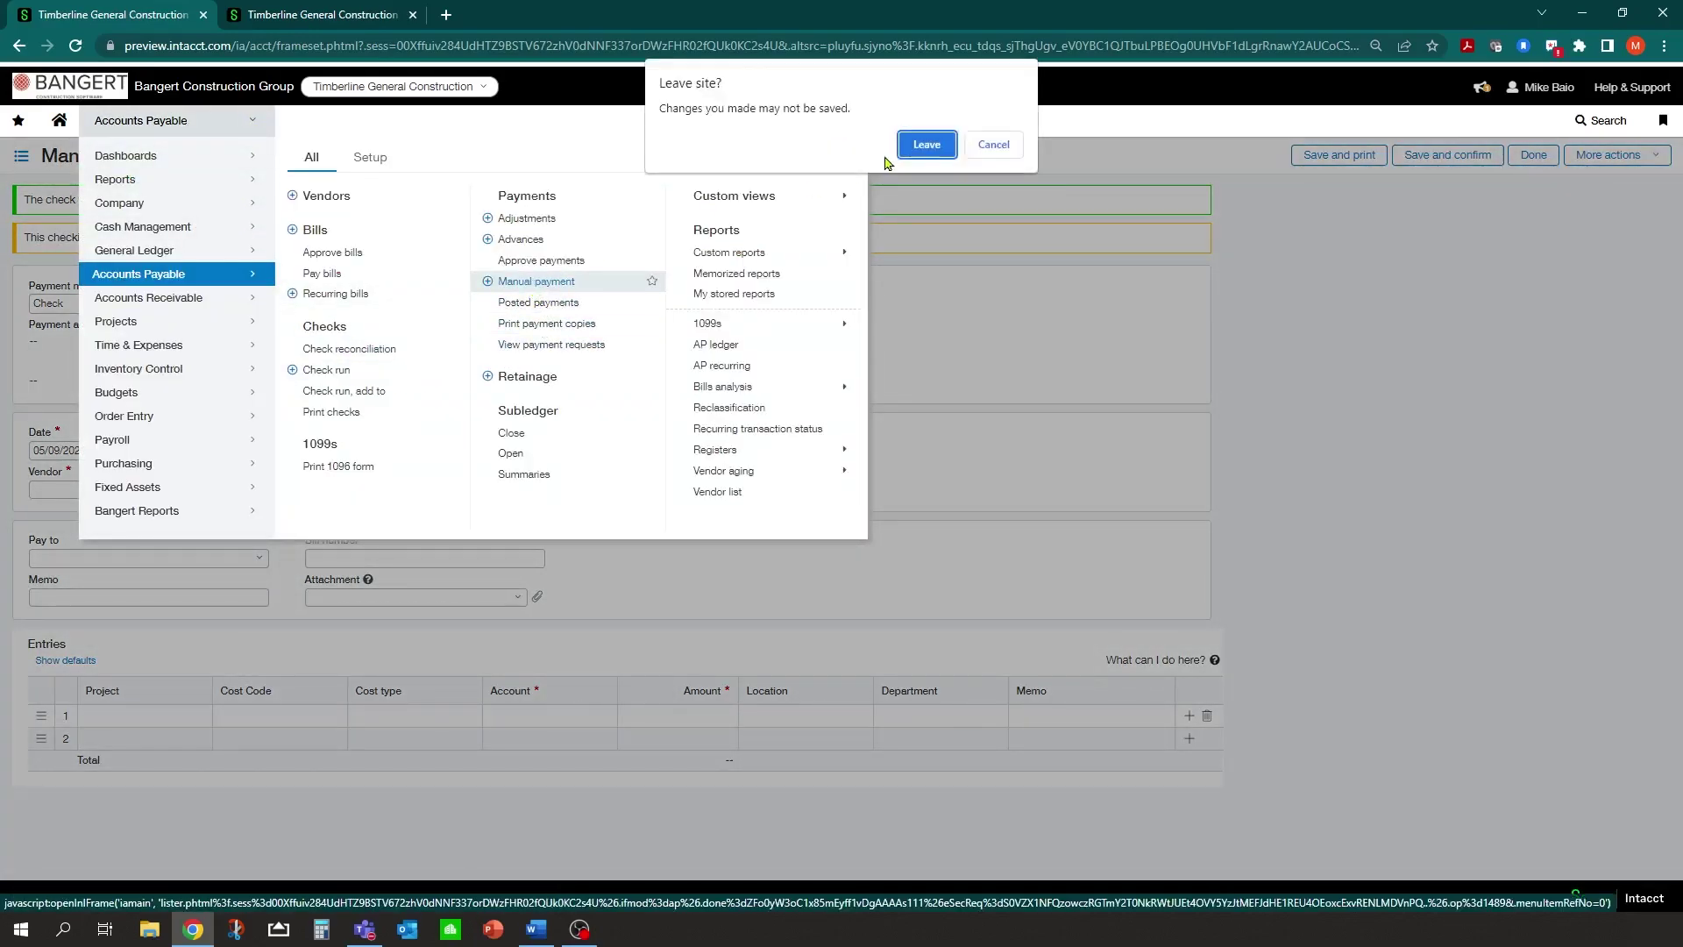
pyautogui.click(917, 153)
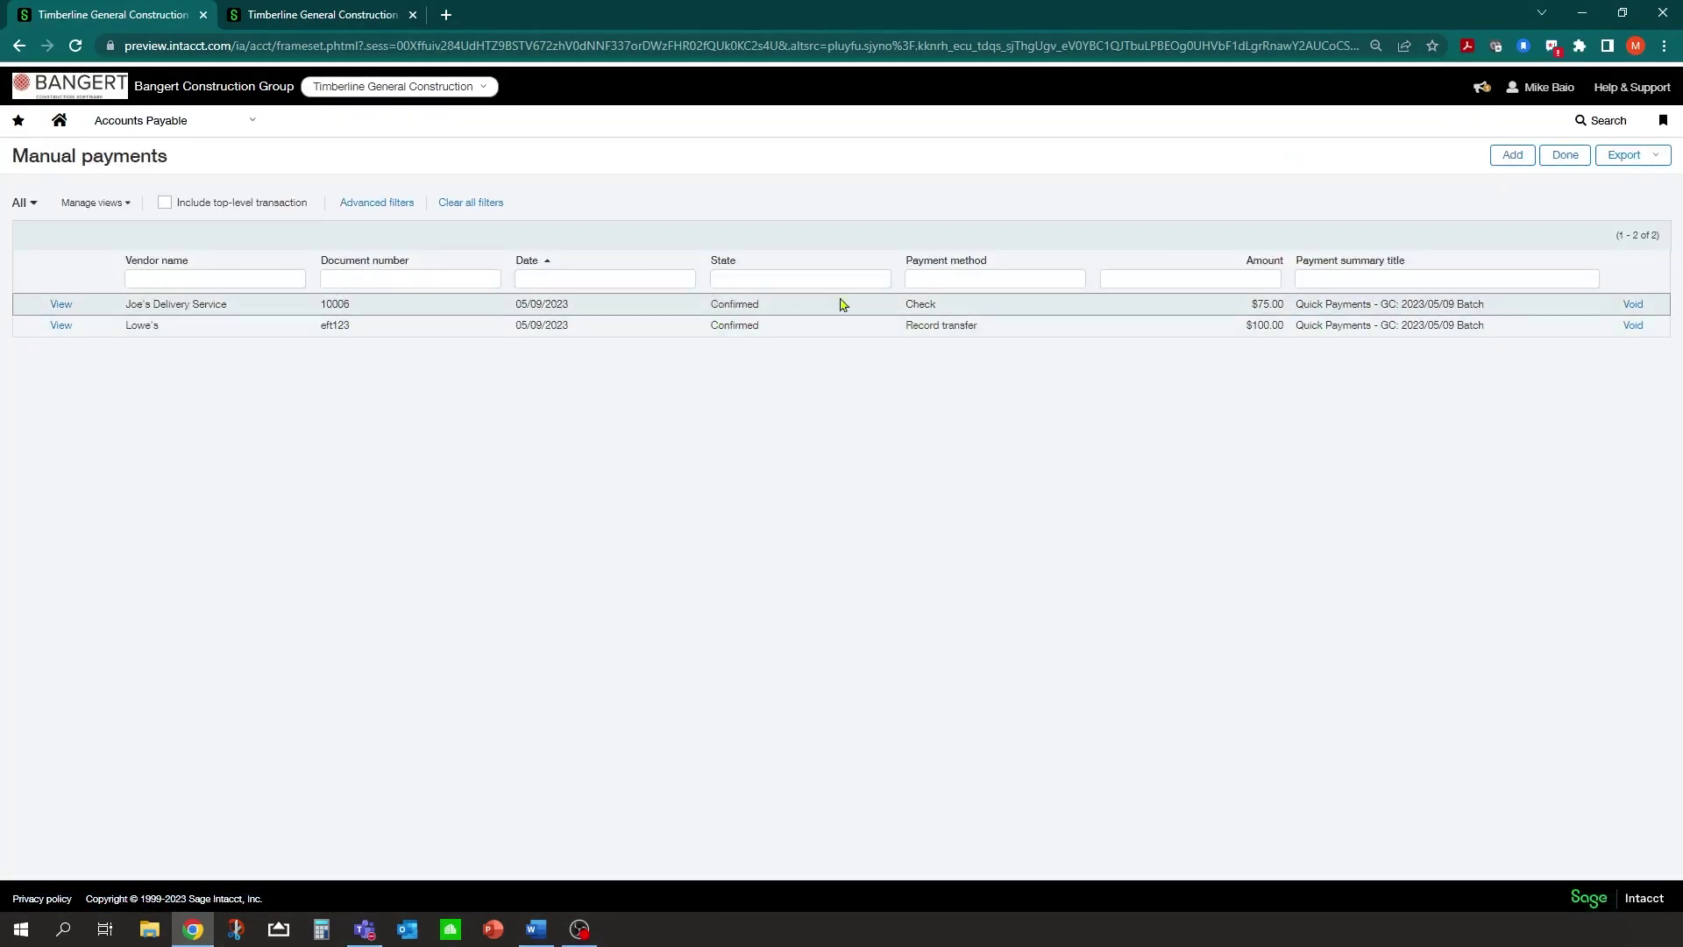
# Open the Check register report and review its TCG WF Checking filter and format options
pyautogui.click(228, 129)
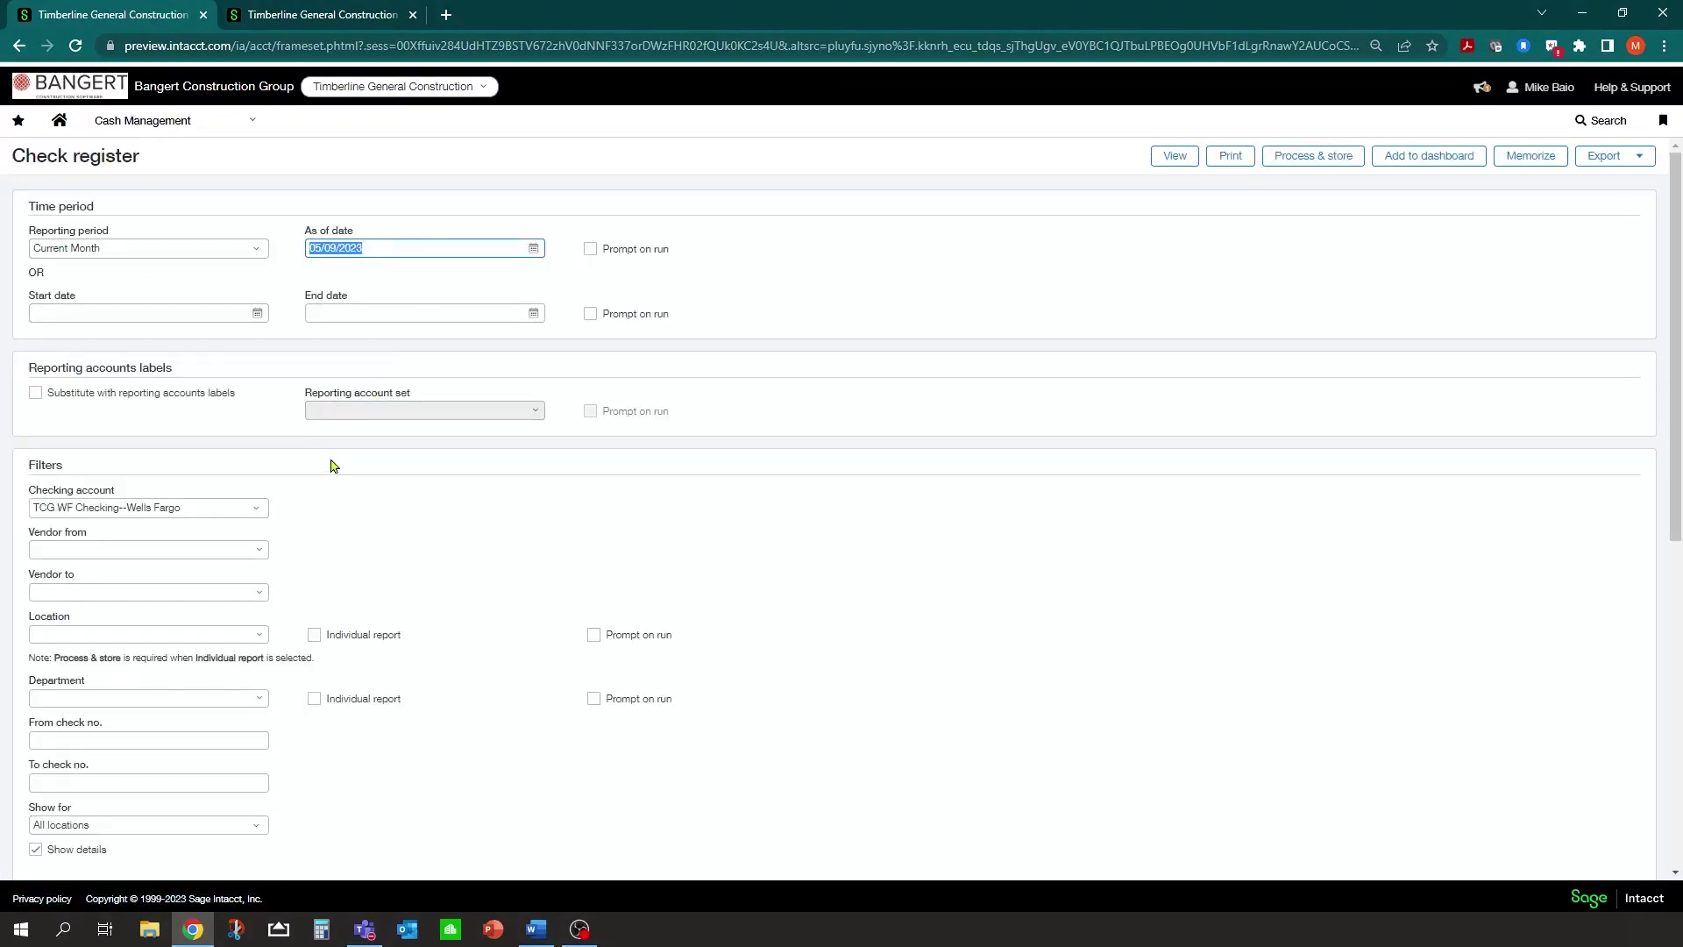
pyautogui.scroll(-1, 334, 465)
pyautogui.scroll(-1, 307, 421)
pyautogui.scroll(-3, 307, 421)
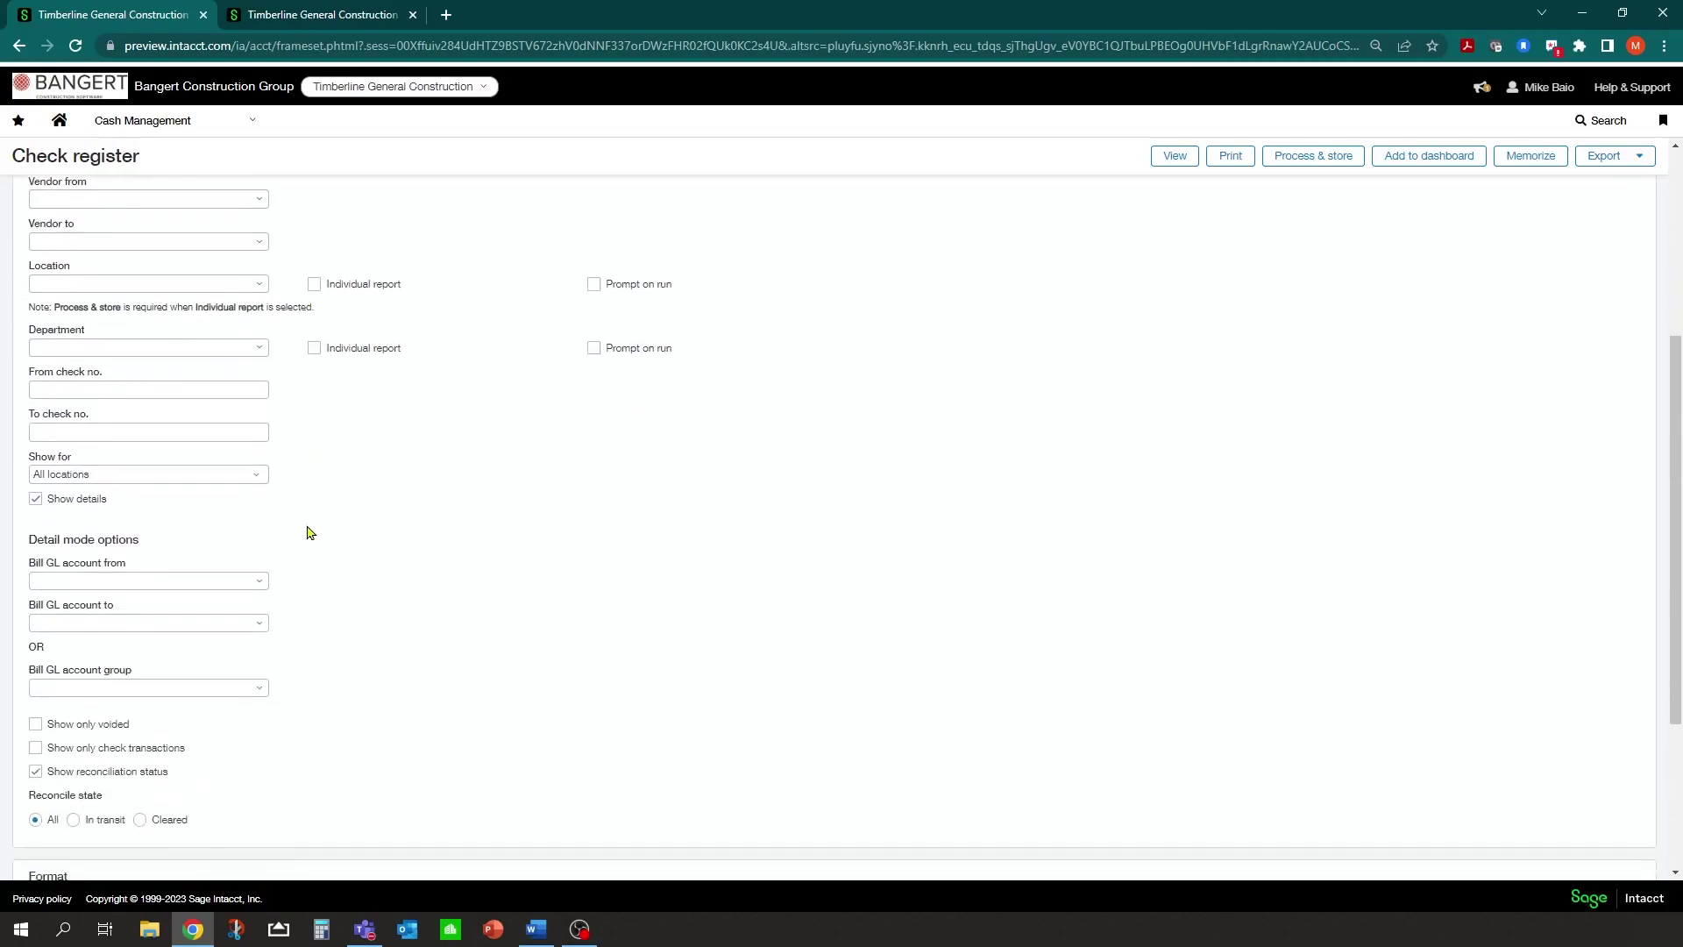
pyautogui.scroll(-1, 277, 602)
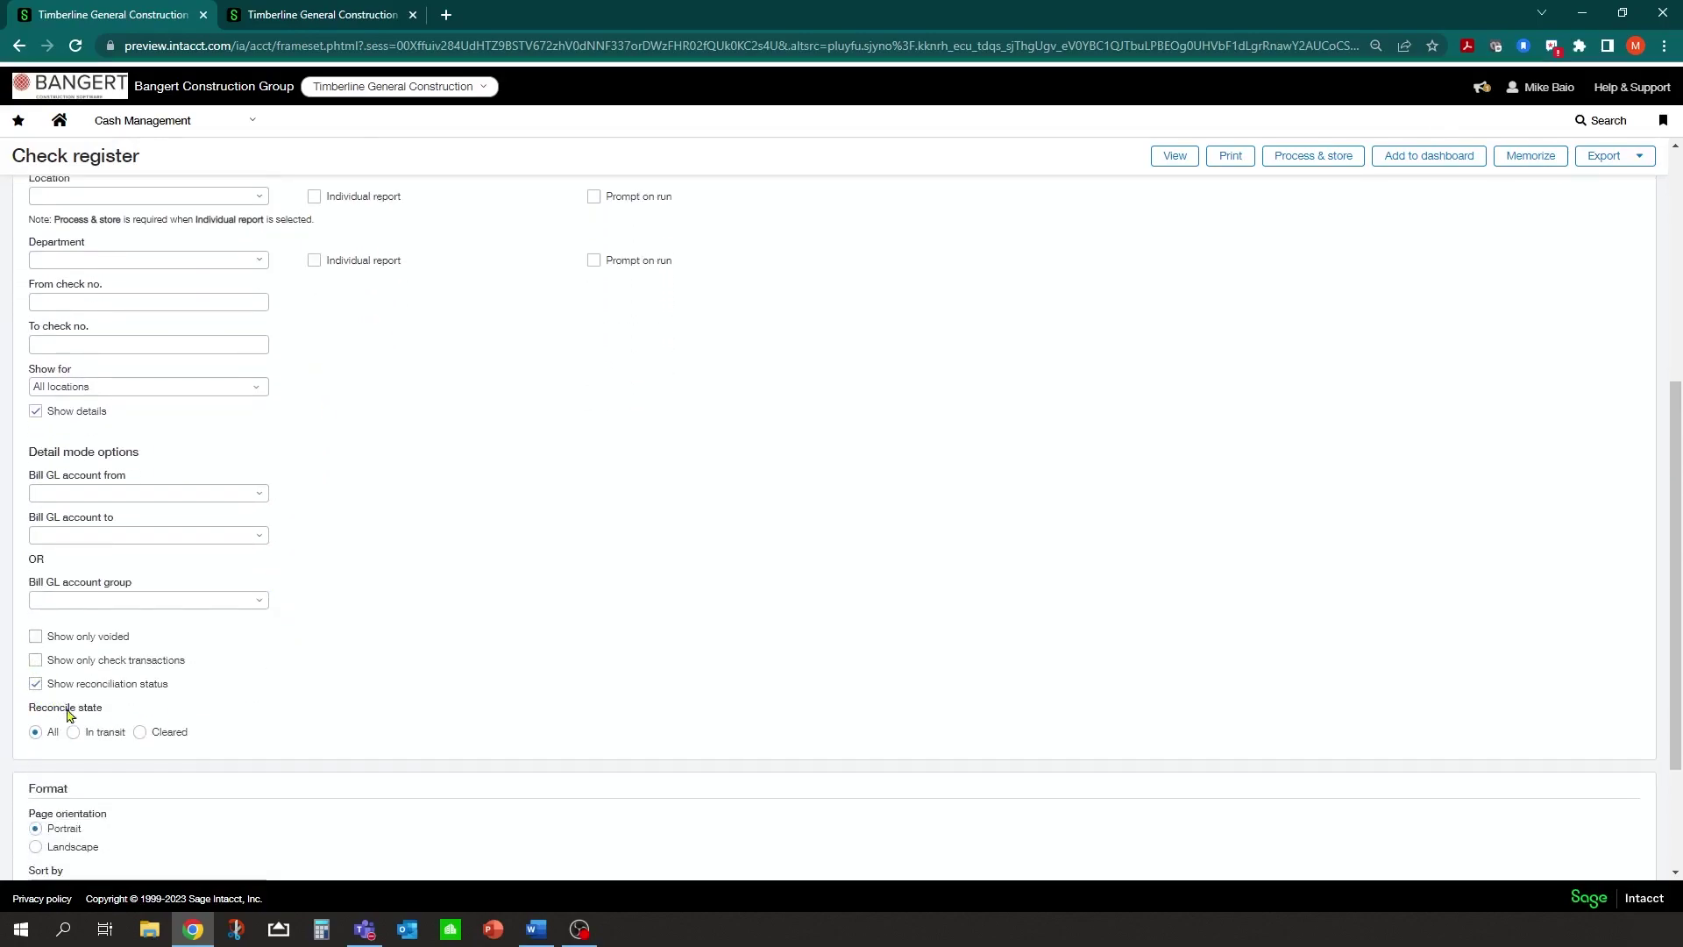
pyautogui.scroll(-2, 218, 717)
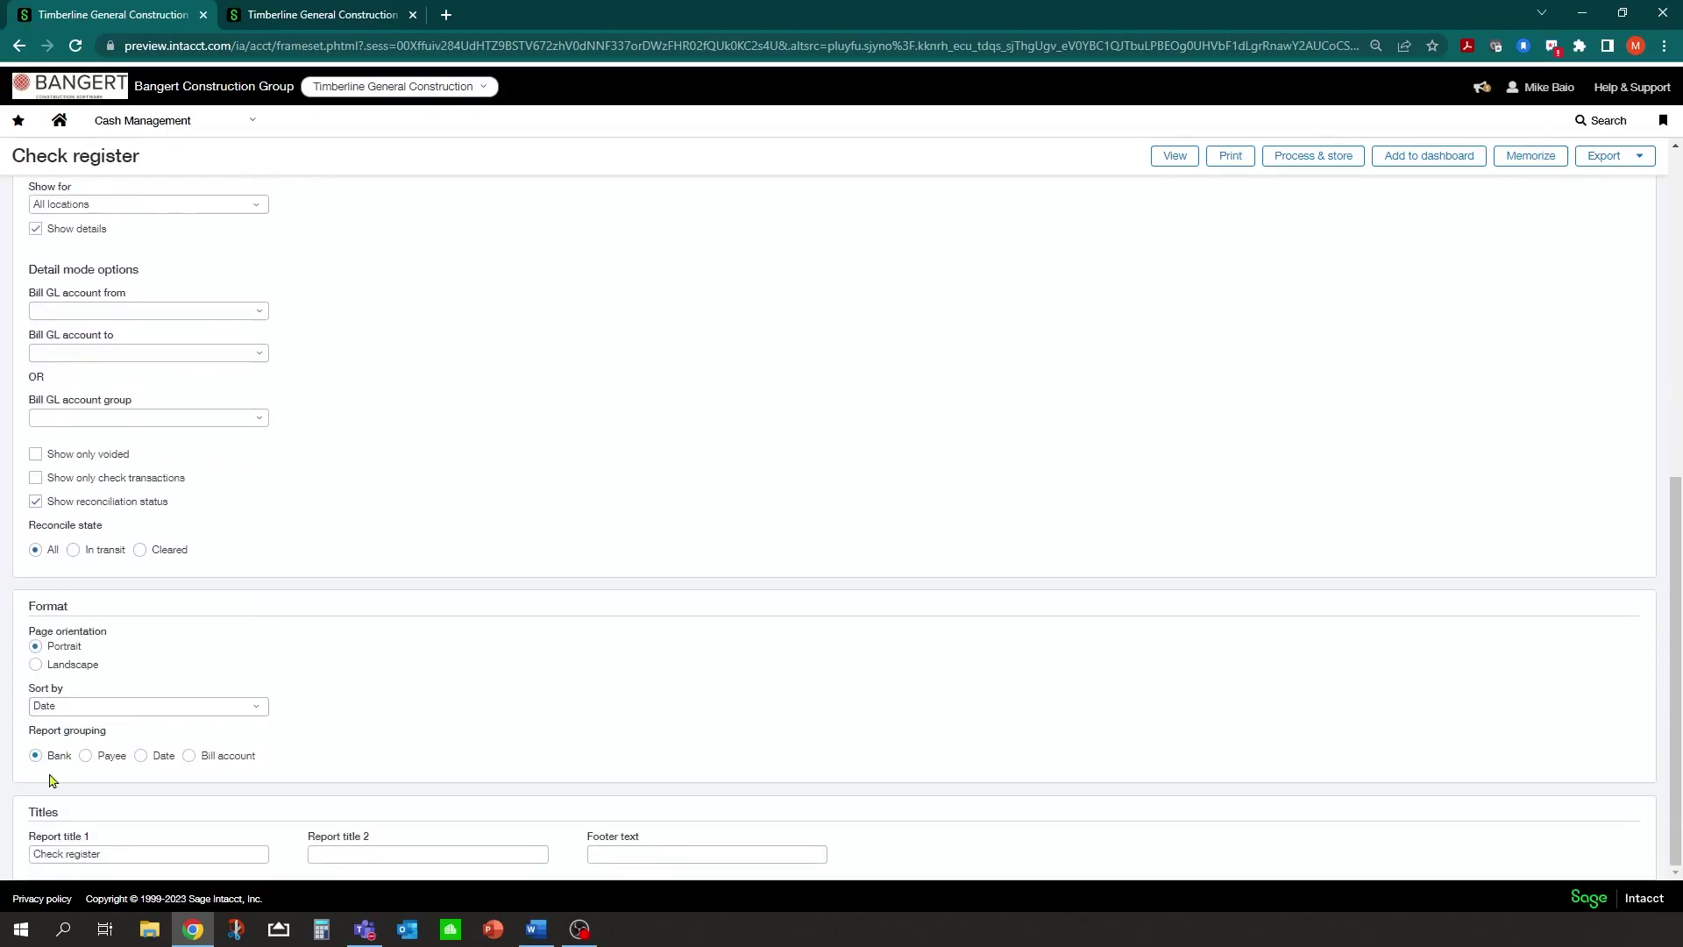
# Run the check register report for TCG WF Checking with its default options
pyautogui.click(1175, 156)
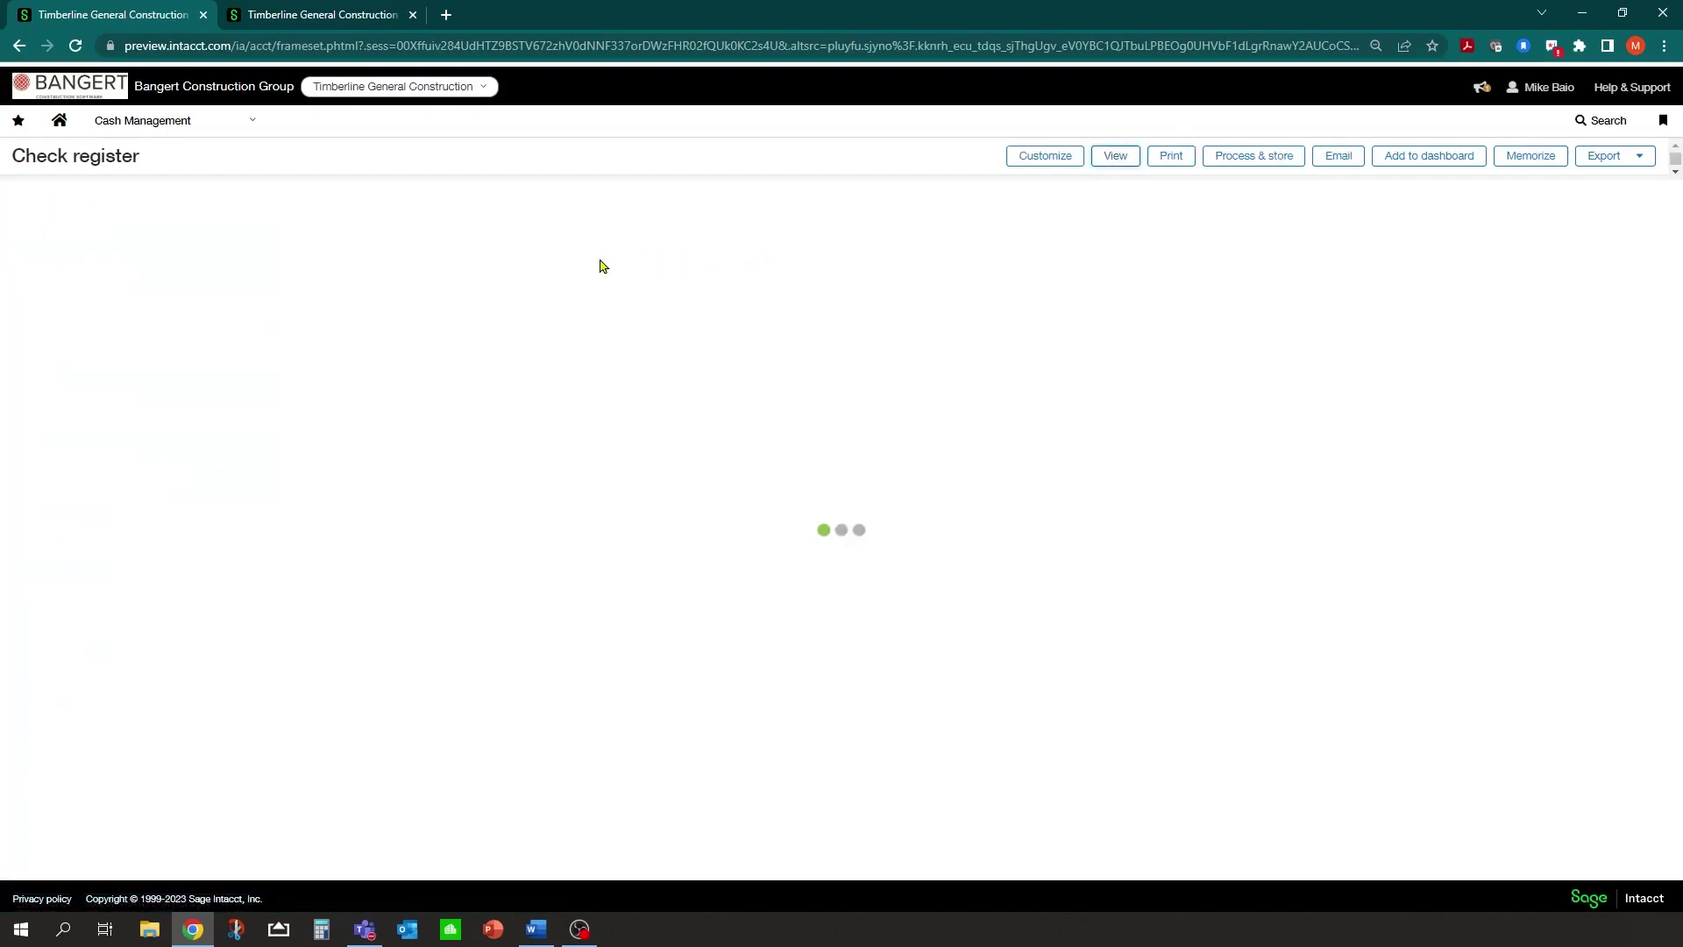